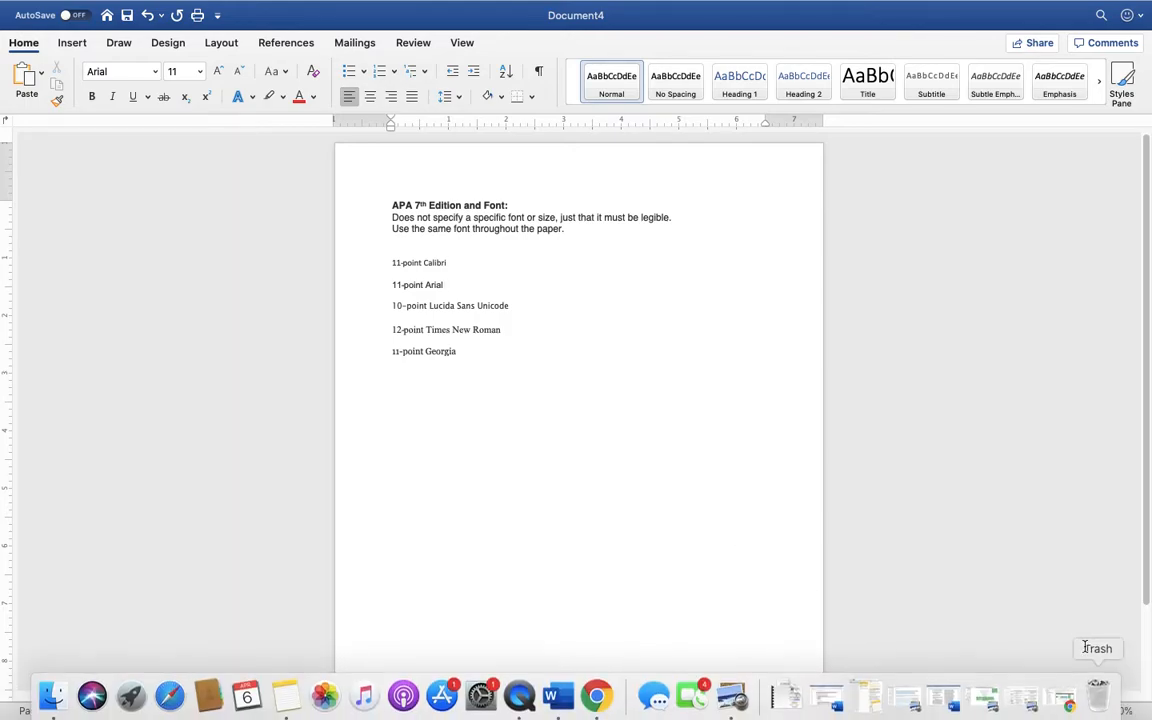
Zoom the page to 140% and place the caret by the Times New Roman and Georgia lines
{"action": "left_click", "coordinate": [1091, 710]}
{"action": "left_click", "coordinate": [1091, 710]}
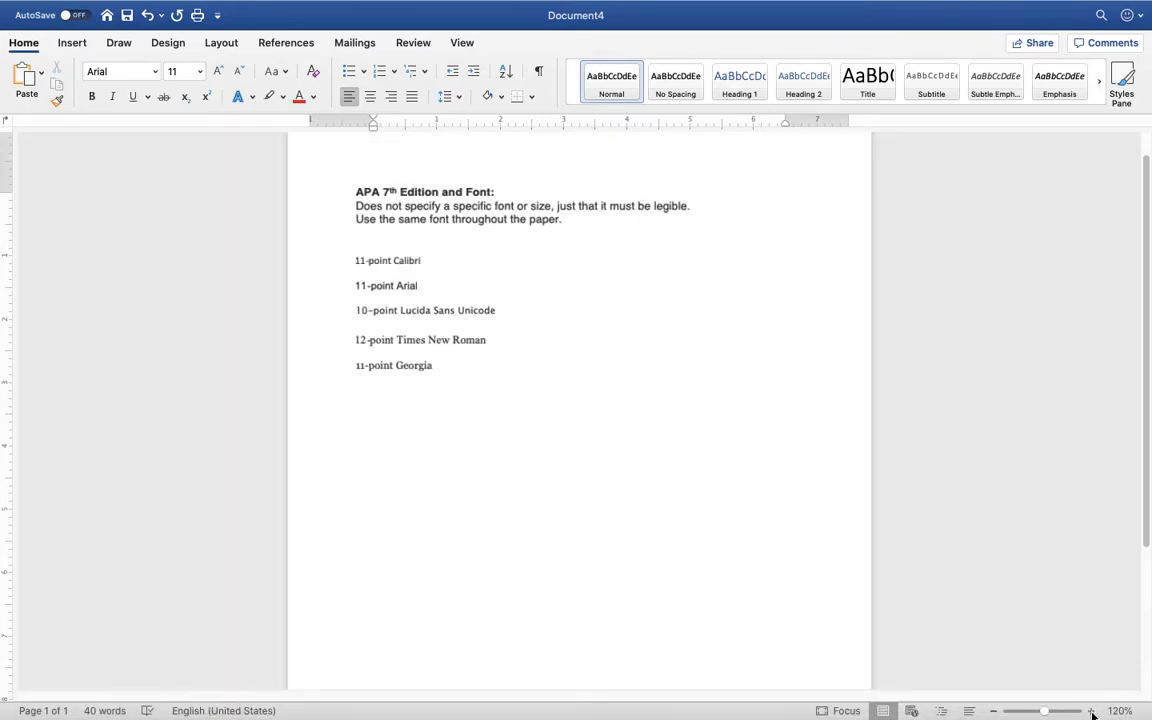
{"action": "left_click", "coordinate": [1091, 710]}
{"action": "left_click", "coordinate": [1091, 710]}
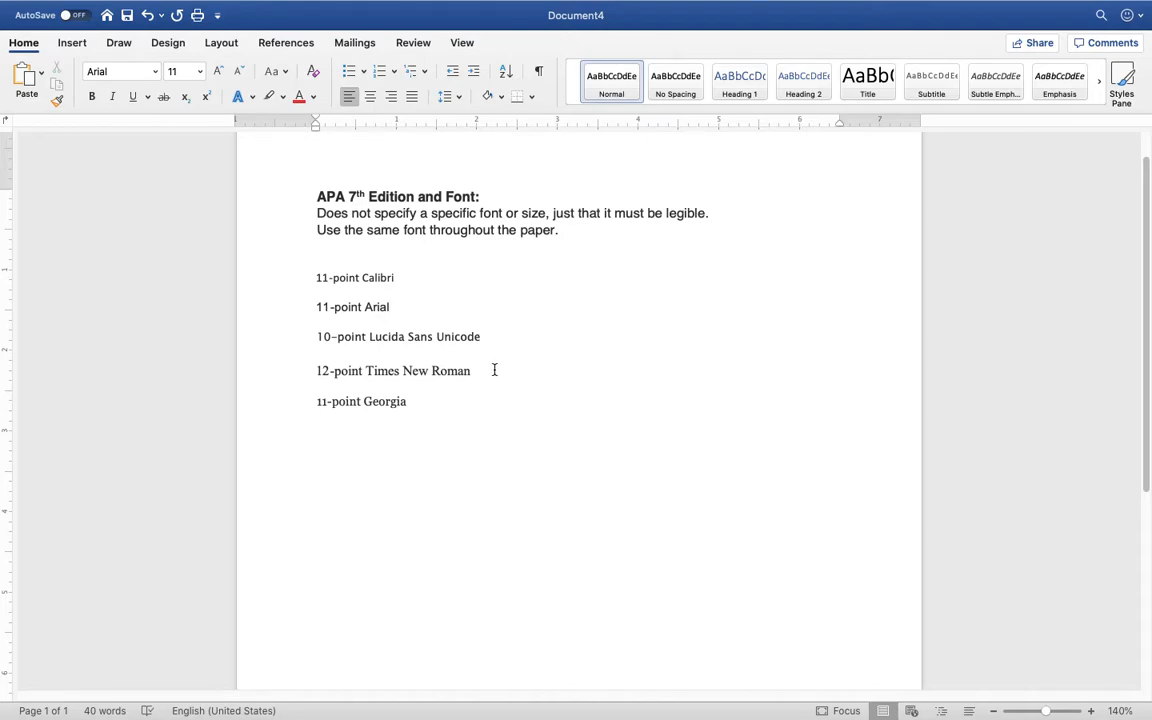
{"action": "left_click", "coordinate": [300, 371]}
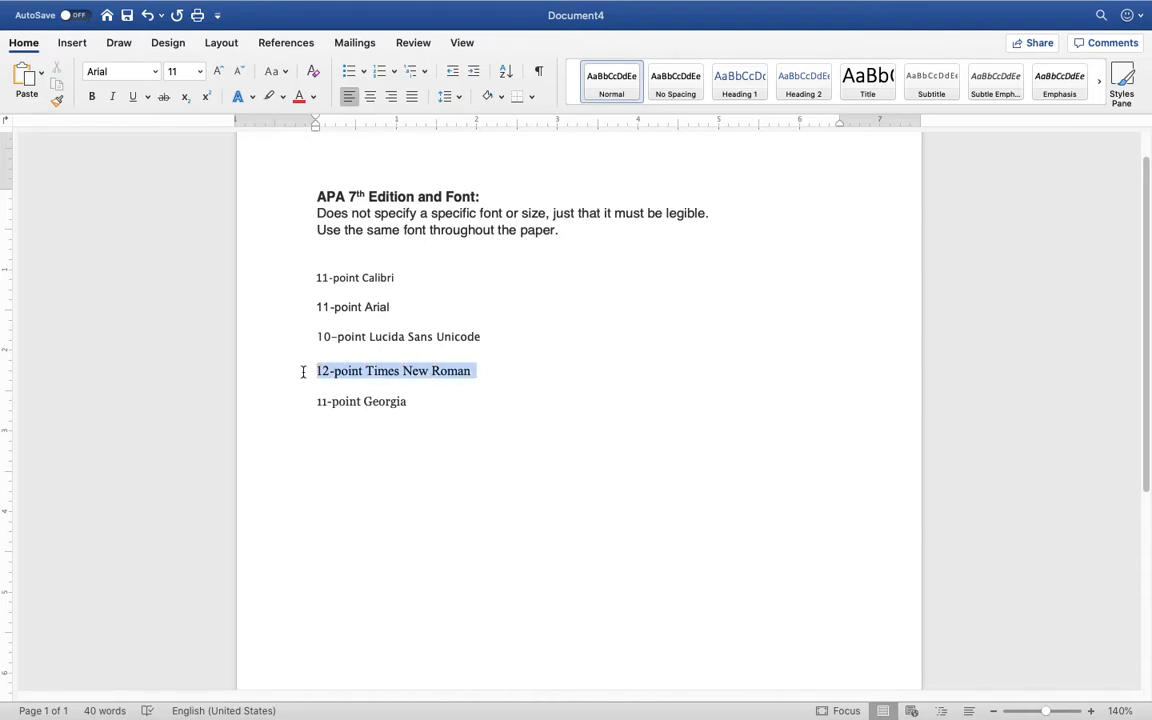
{"action": "left_click", "coordinate": [471, 401]}
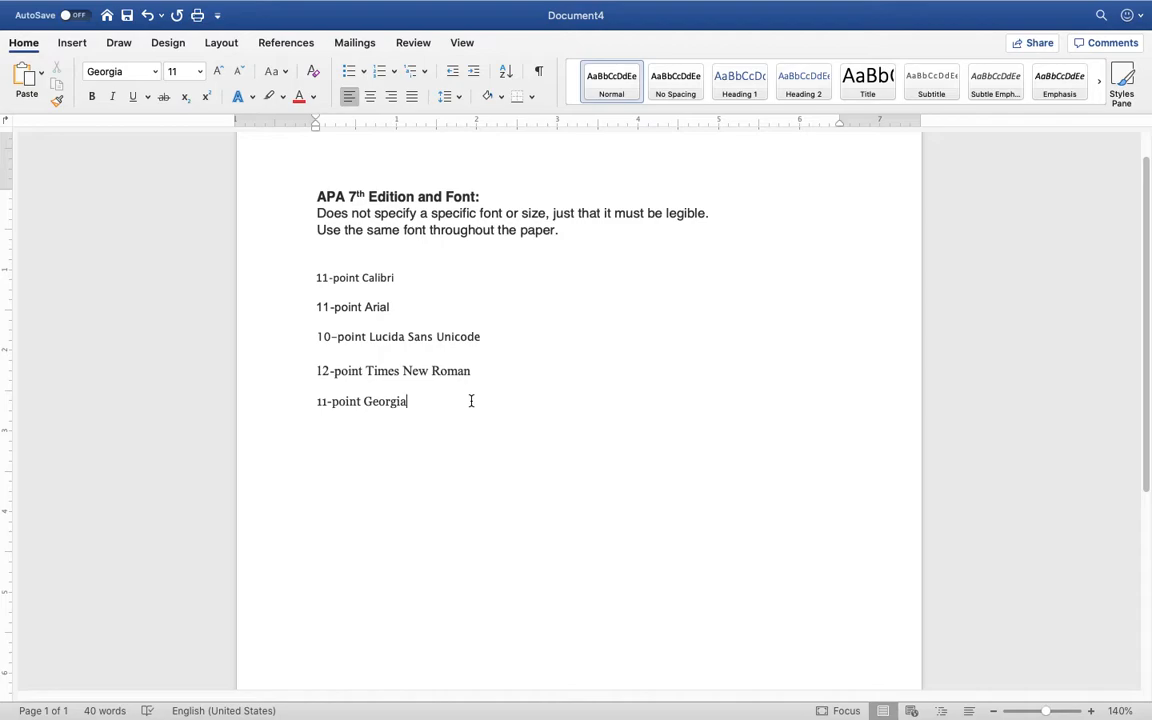
{"action": "left_click_drag", "start_coordinate": [316, 213], "coordinate": [571, 236]}
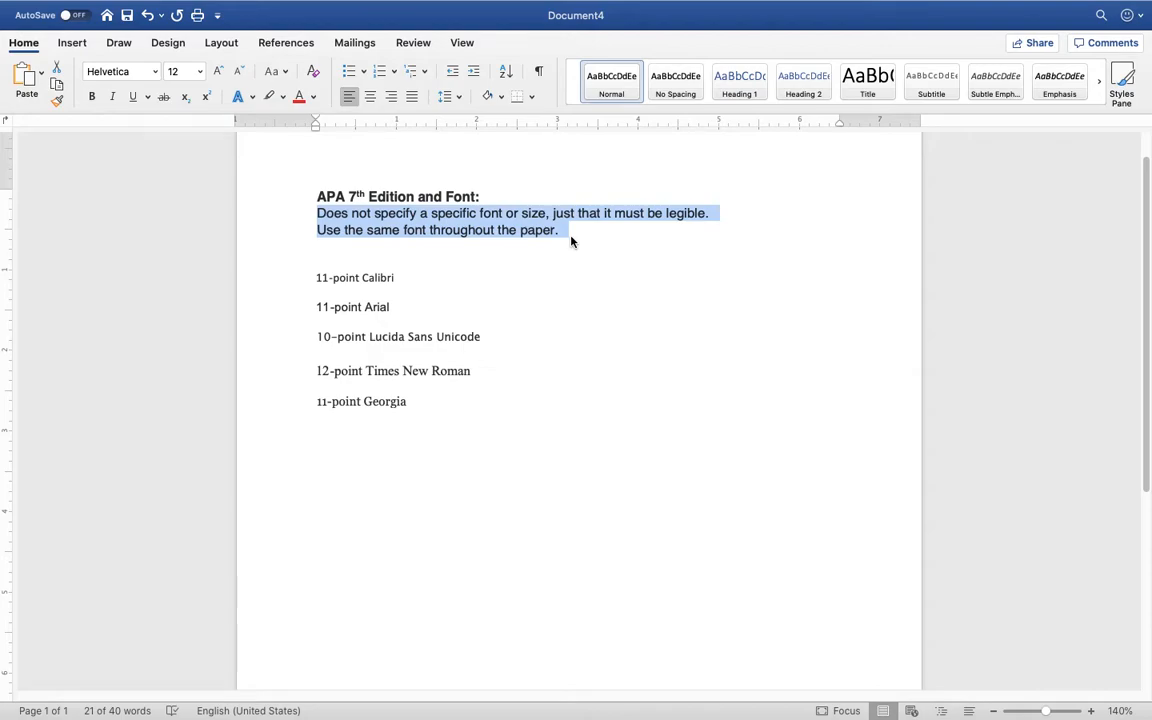
{"action": "left_click", "coordinate": [524, 277]}
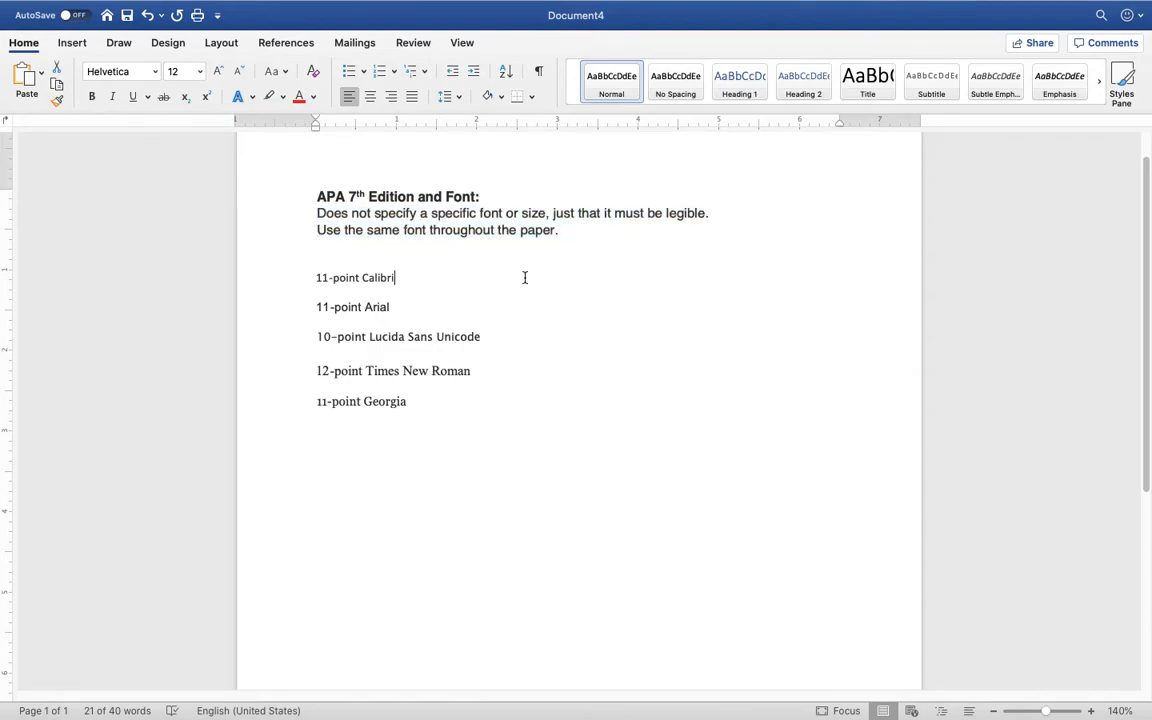
{"action": "left_click_drag", "start_coordinate": [419, 402], "coordinate": [316, 277]}
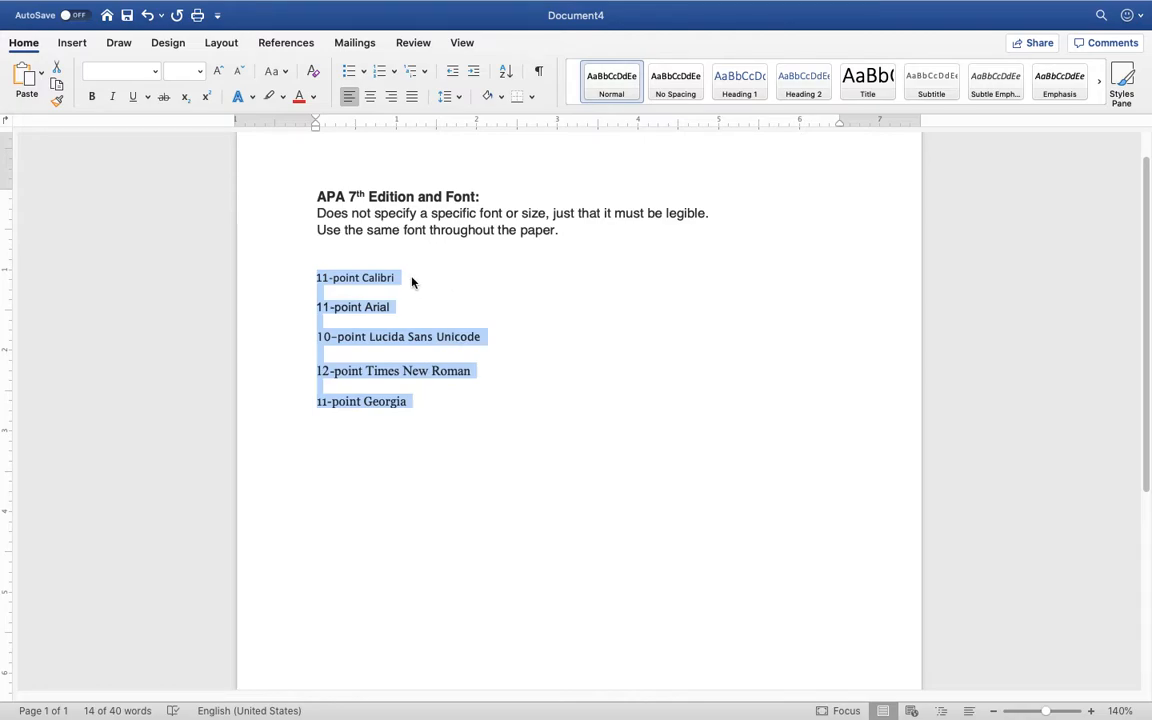
{"action": "left_click_drag", "start_coordinate": [411, 283], "coordinate": [311, 281]}
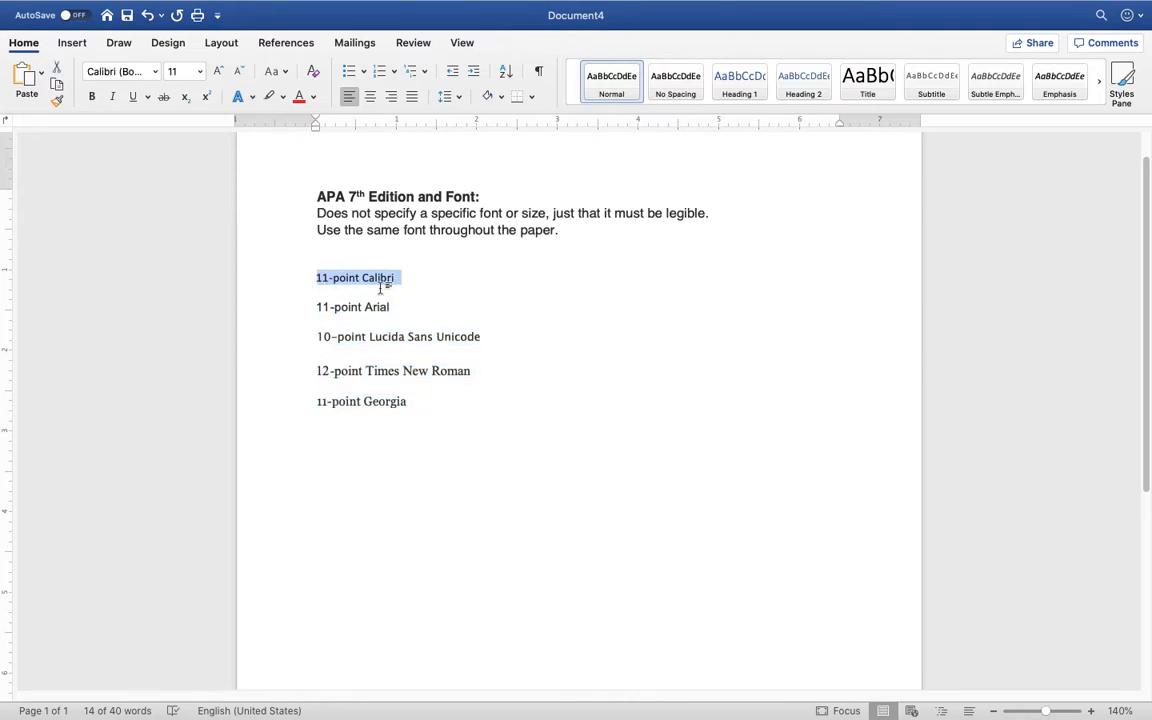
{"action": "left_click_drag", "start_coordinate": [398, 306], "coordinate": [316, 308]}
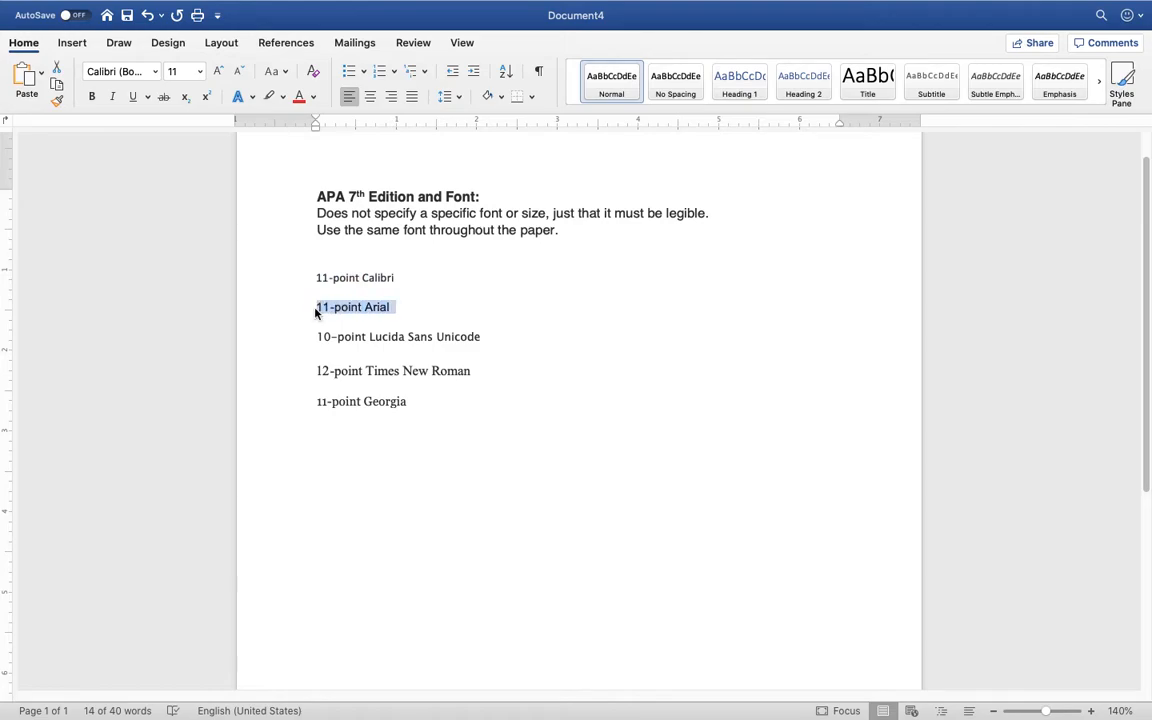
{"action": "left_click_drag", "start_coordinate": [487, 337], "coordinate": [316, 337]}
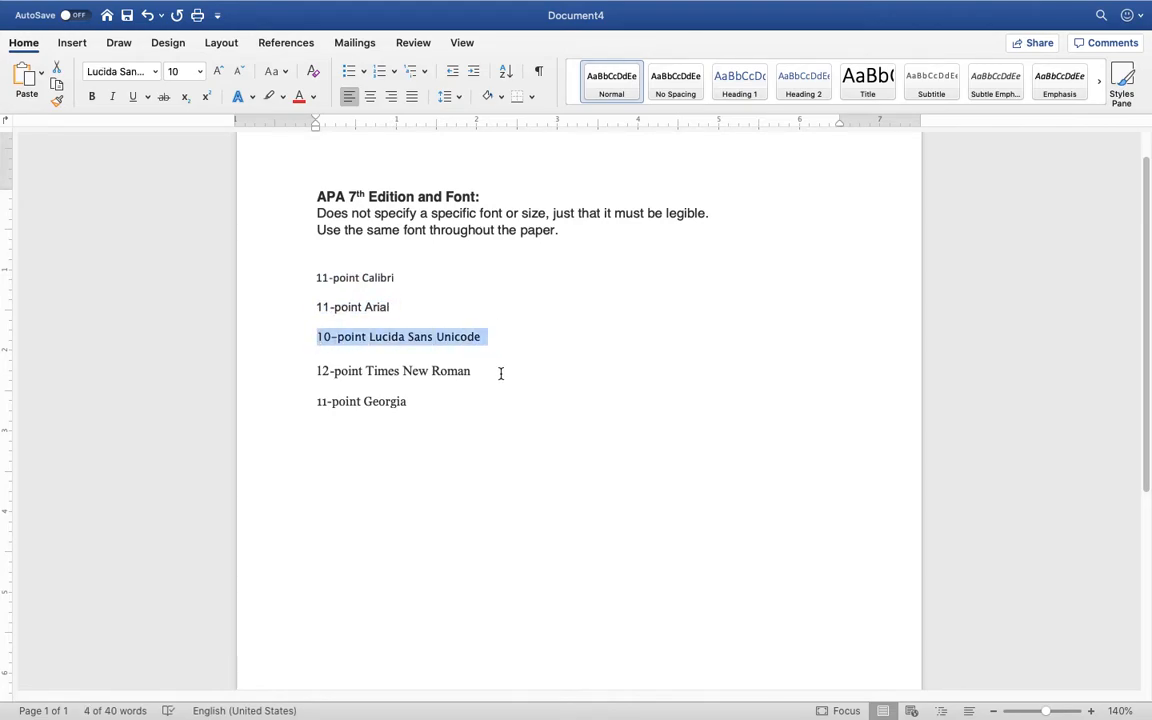
{"action": "left_click_drag", "start_coordinate": [476, 372], "coordinate": [316, 370]}
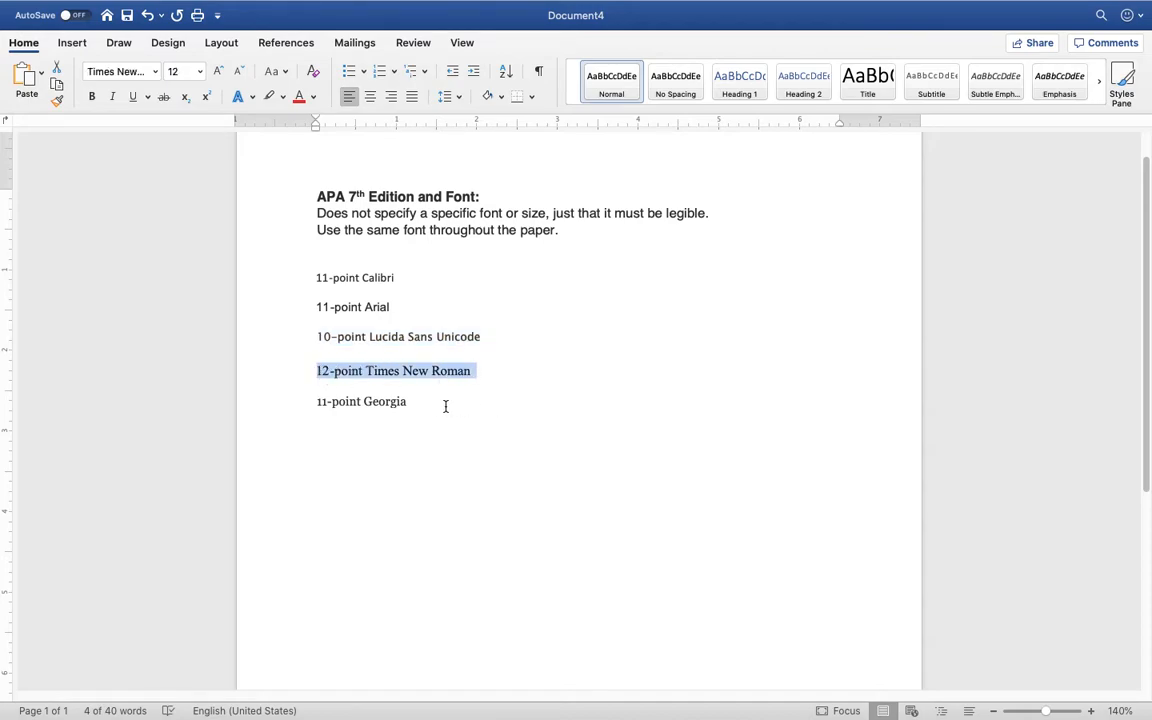
{"action": "left_click_drag", "start_coordinate": [412, 401], "coordinate": [313, 402]}
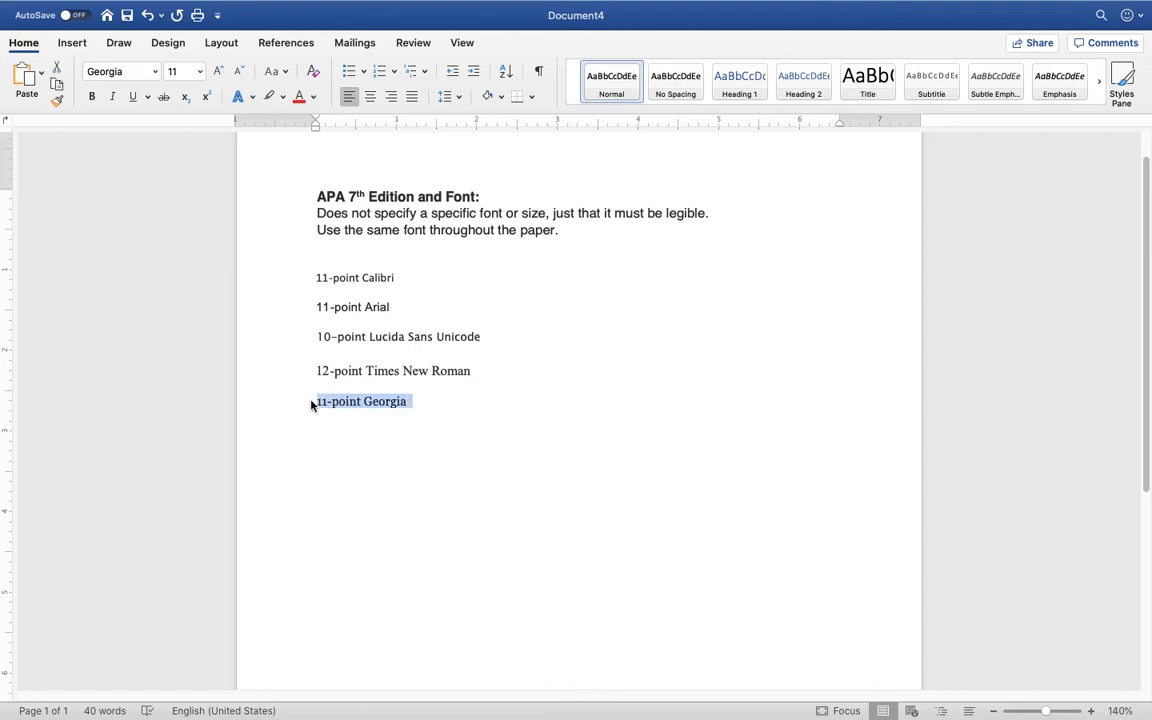
{"action": "left_click", "coordinate": [442, 405]}
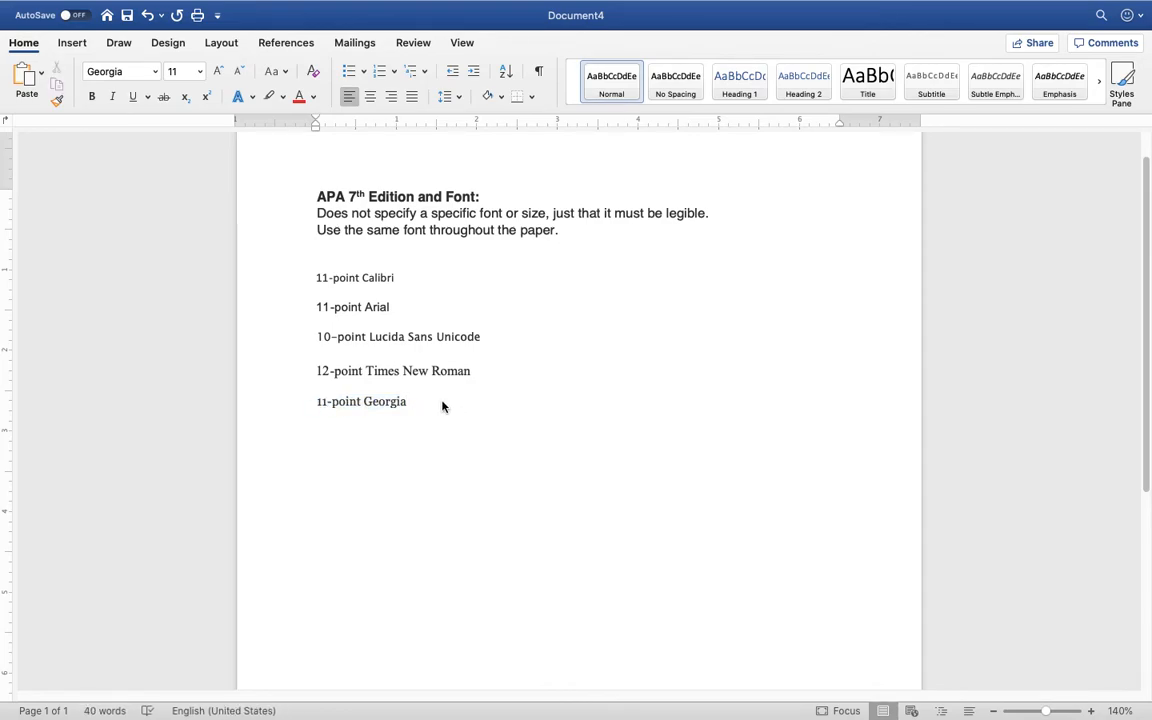
{"action": "left_click_drag", "start_coordinate": [473, 372], "coordinate": [316, 374]}
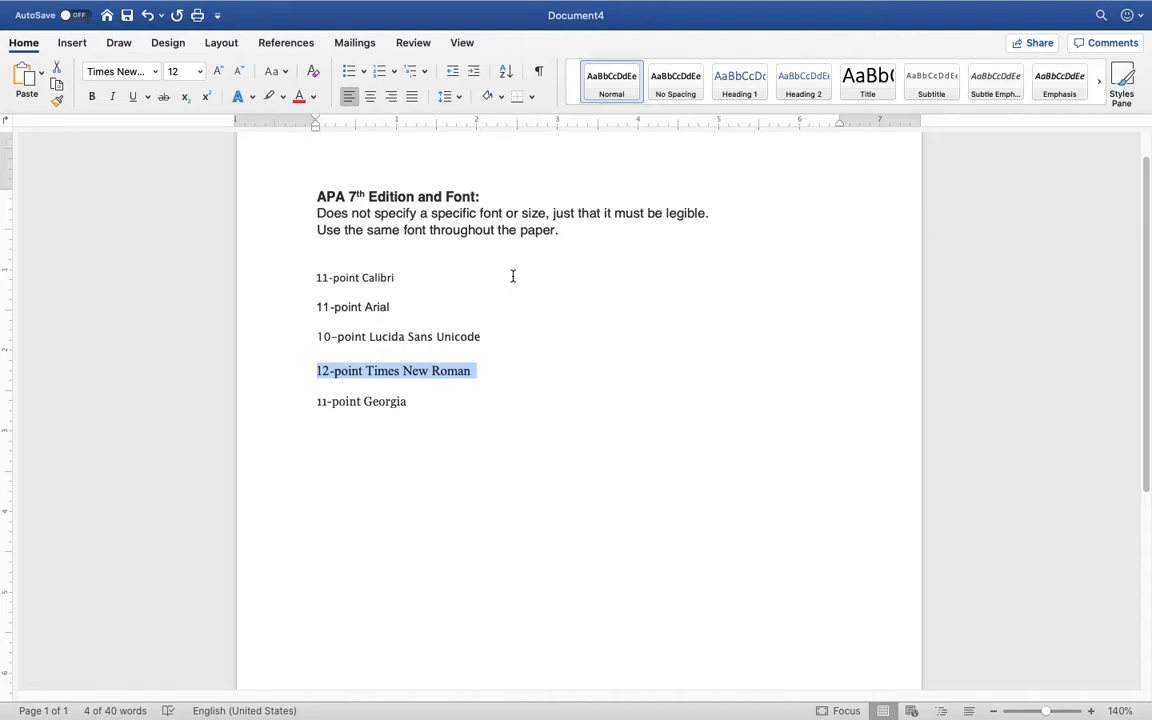
{"action": "left_click", "coordinate": [513, 381]}
Zoom the page view from 140% back down to 100%
{"action": "scroll", "coordinate": [560, 365], "scroll_direction": "up", "scroll_amount": 1}
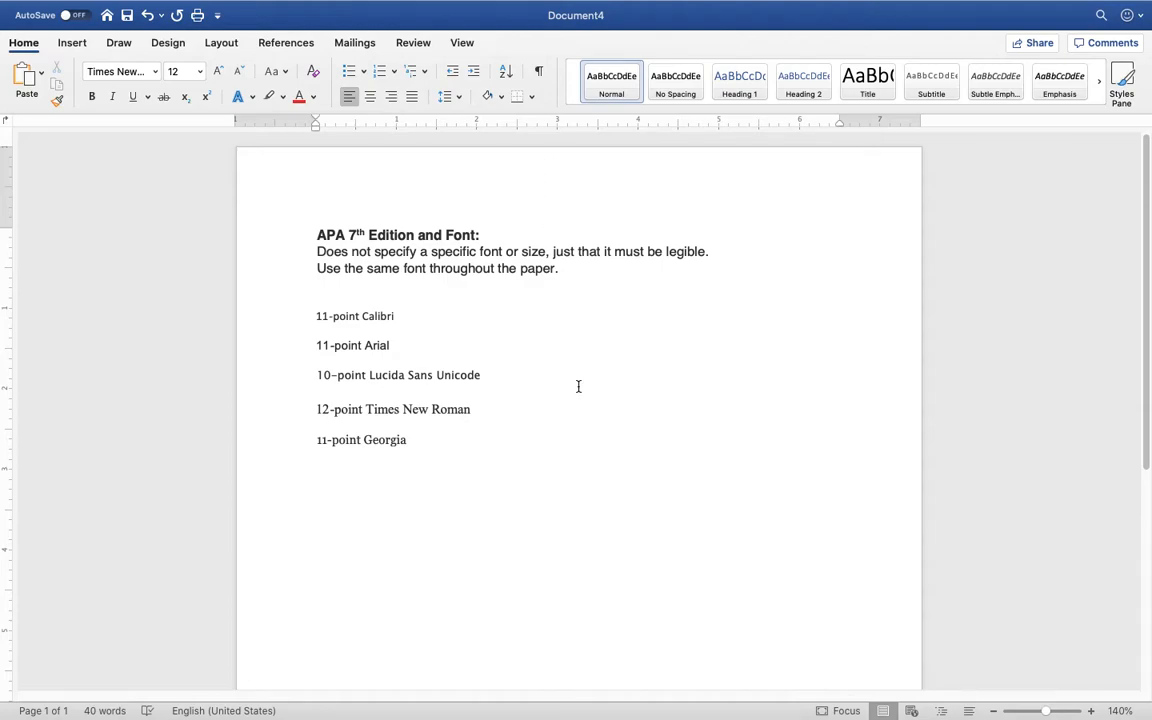
{"action": "left_click", "coordinate": [993, 711]}
{"action": "left_click", "coordinate": [993, 711]}
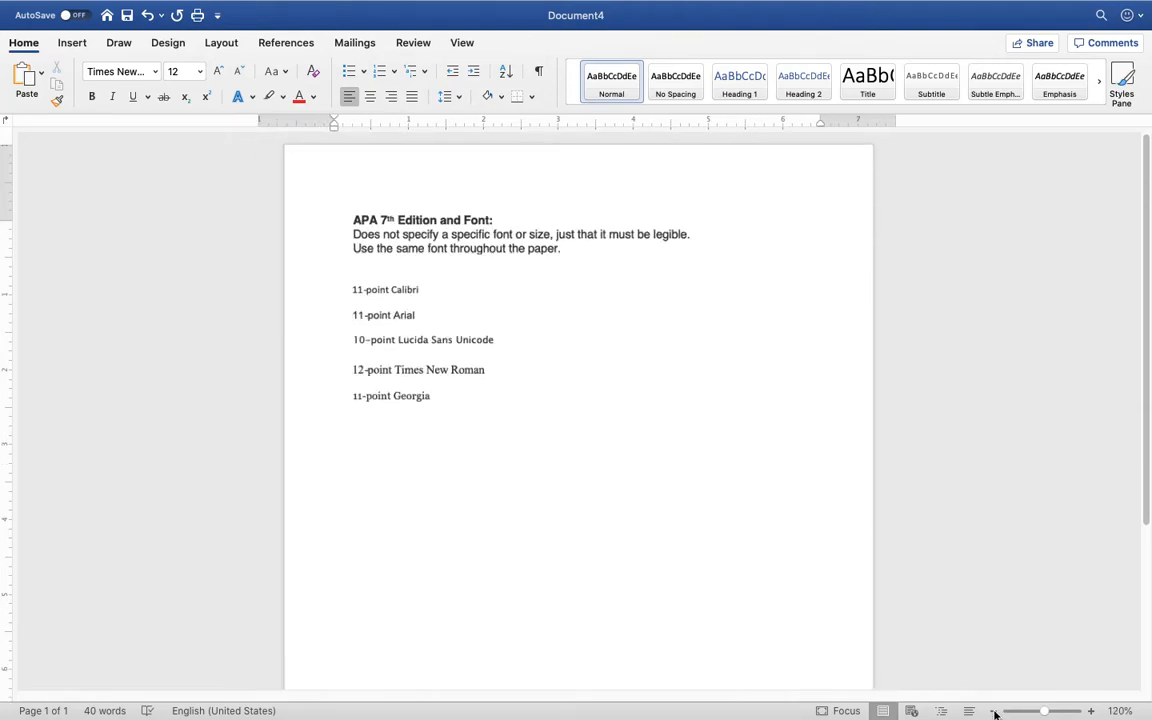
{"action": "left_click", "coordinate": [993, 711]}
{"action": "left_click", "coordinate": [993, 711]}
{"action": "scroll", "coordinate": [750, 477], "scroll_direction": "down", "scroll_amount": 1}
{"action": "scroll", "coordinate": [750, 477], "scroll_direction": "up", "scroll_amount": 1}
{"action": "scroll", "coordinate": [750, 477], "scroll_direction": "down", "scroll_amount": 1}
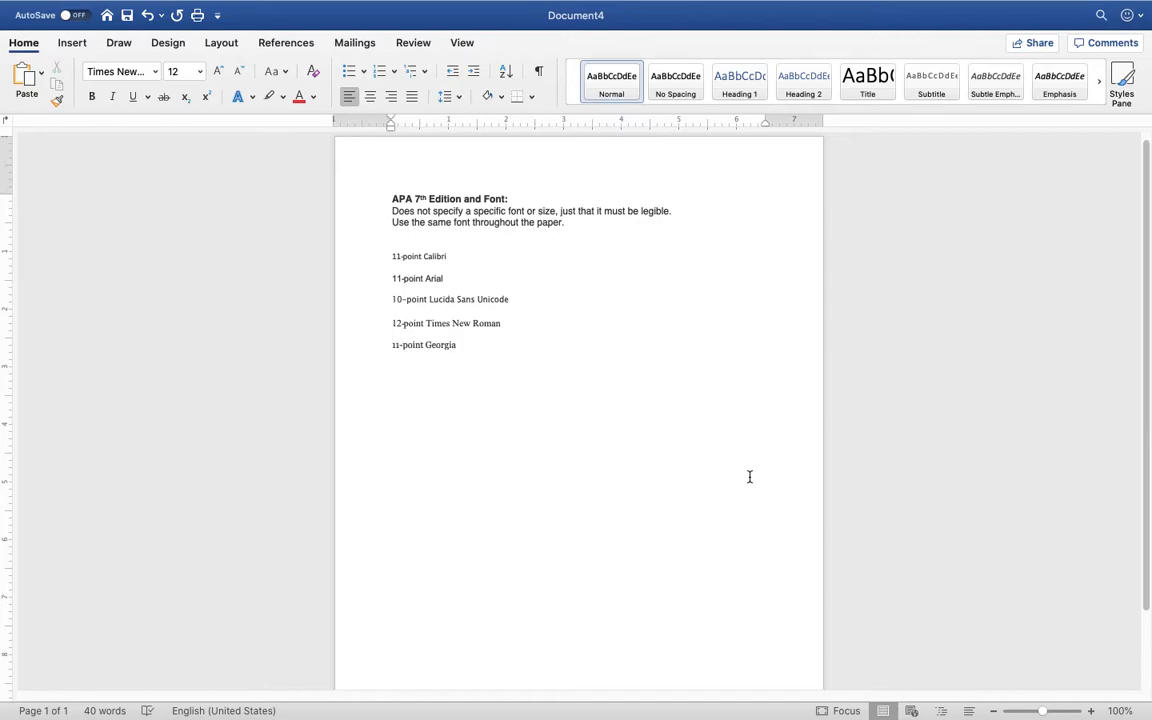
Zoom out to 90% and open the empty page header for editing
{"action": "left_click", "coordinate": [993, 711]}
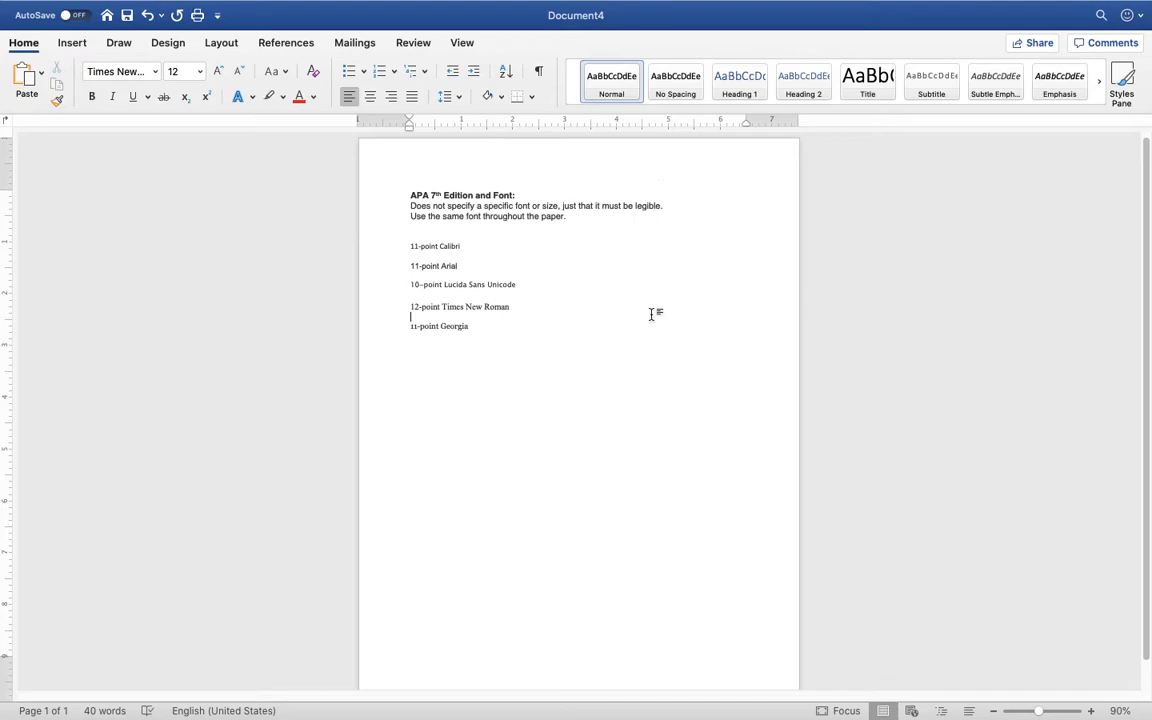
{"action": "double_click", "coordinate": [605, 161]}
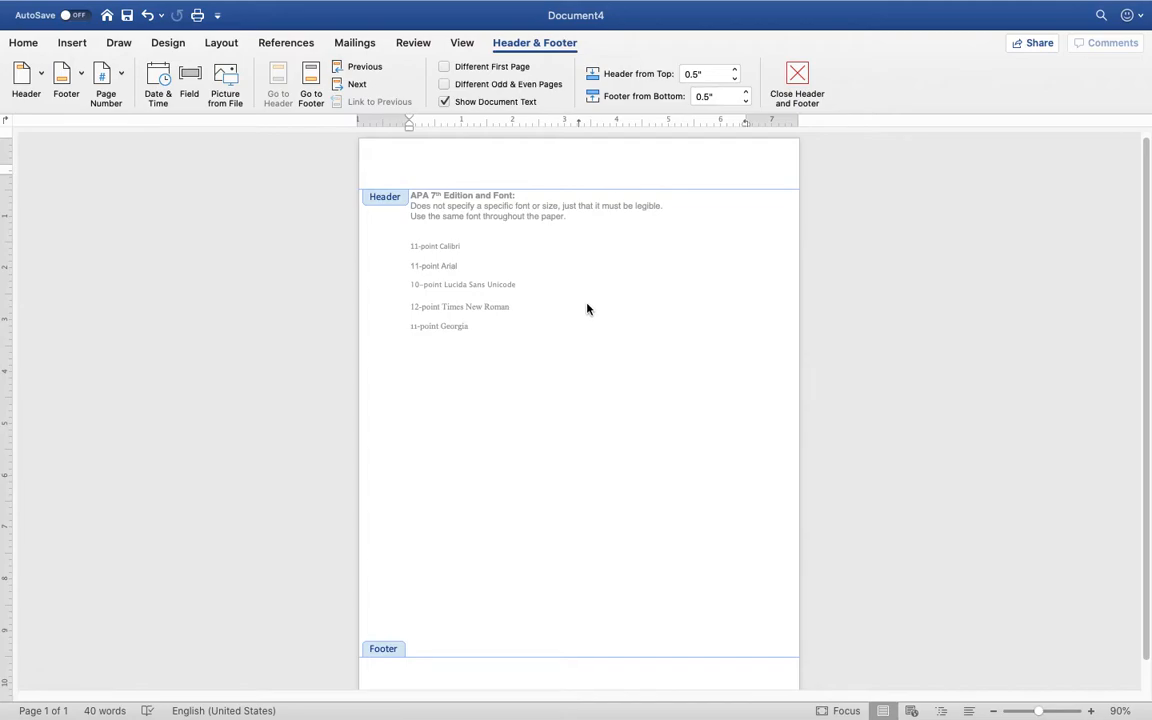
Zoom to 130%, then close, reopen and close header editing, ending in the body
{"action": "left_click", "coordinate": [1091, 711]}
{"action": "left_click", "coordinate": [1091, 711]}
{"action": "left_click", "coordinate": [1091, 711]}
{"action": "left_click", "coordinate": [1091, 711]}
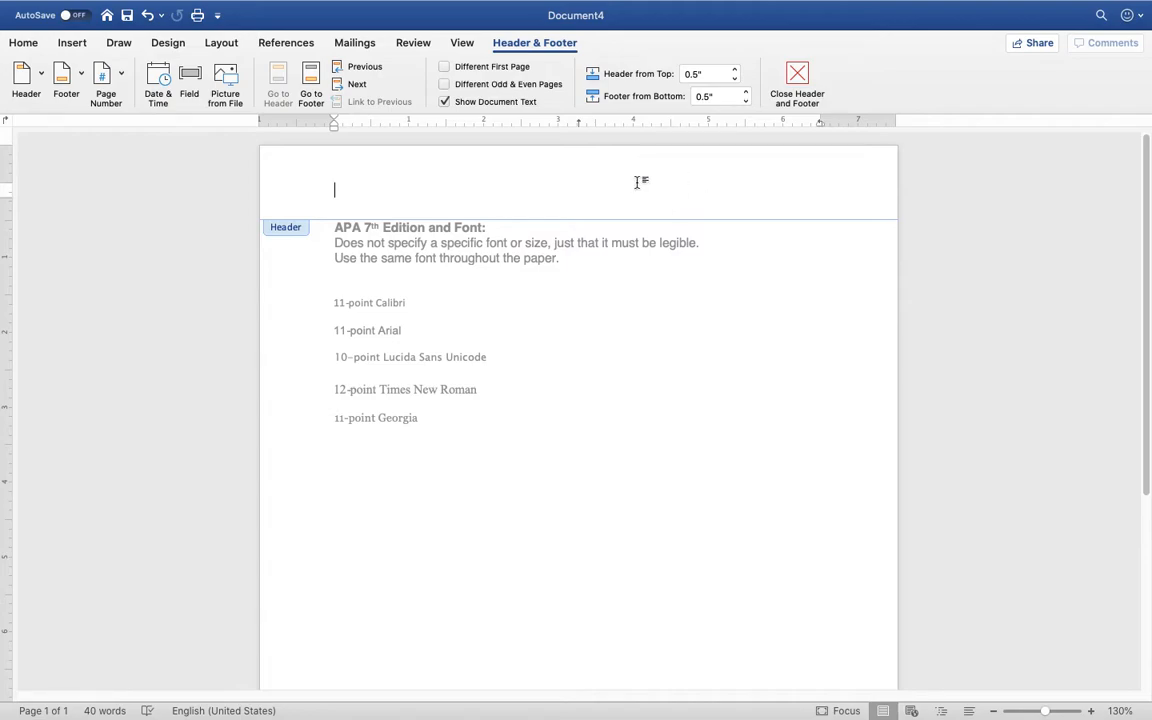
{"action": "double_click", "coordinate": [623, 303]}
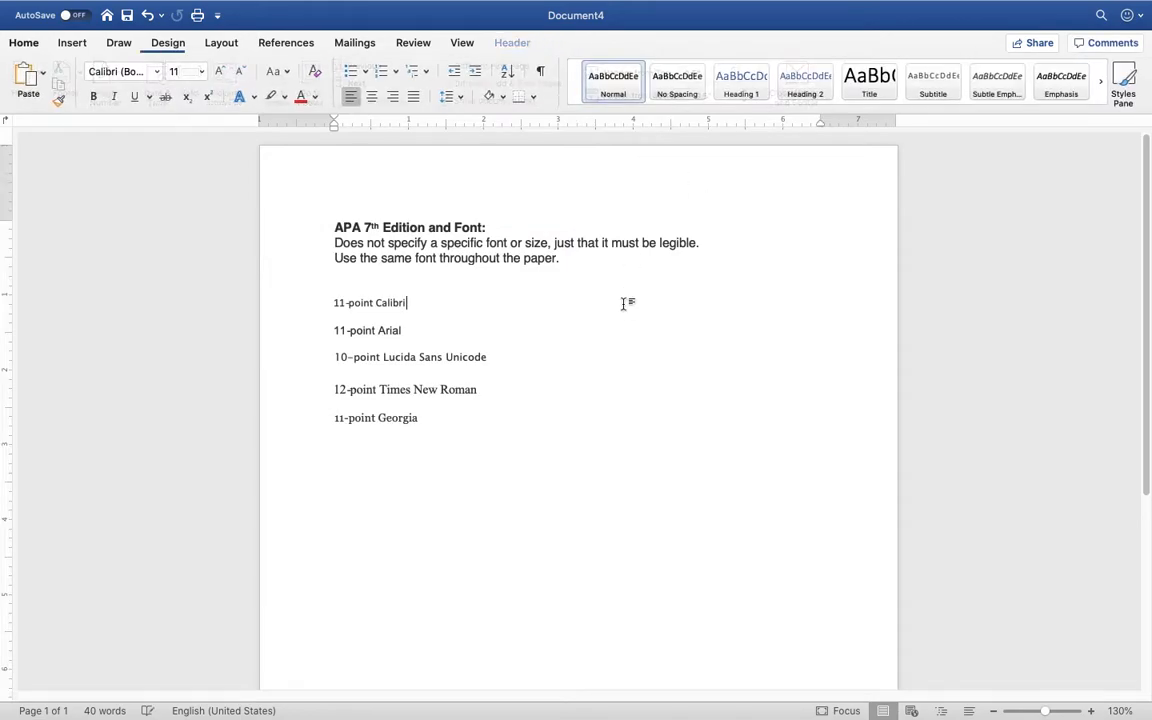
{"action": "left_click", "coordinate": [611, 174]}
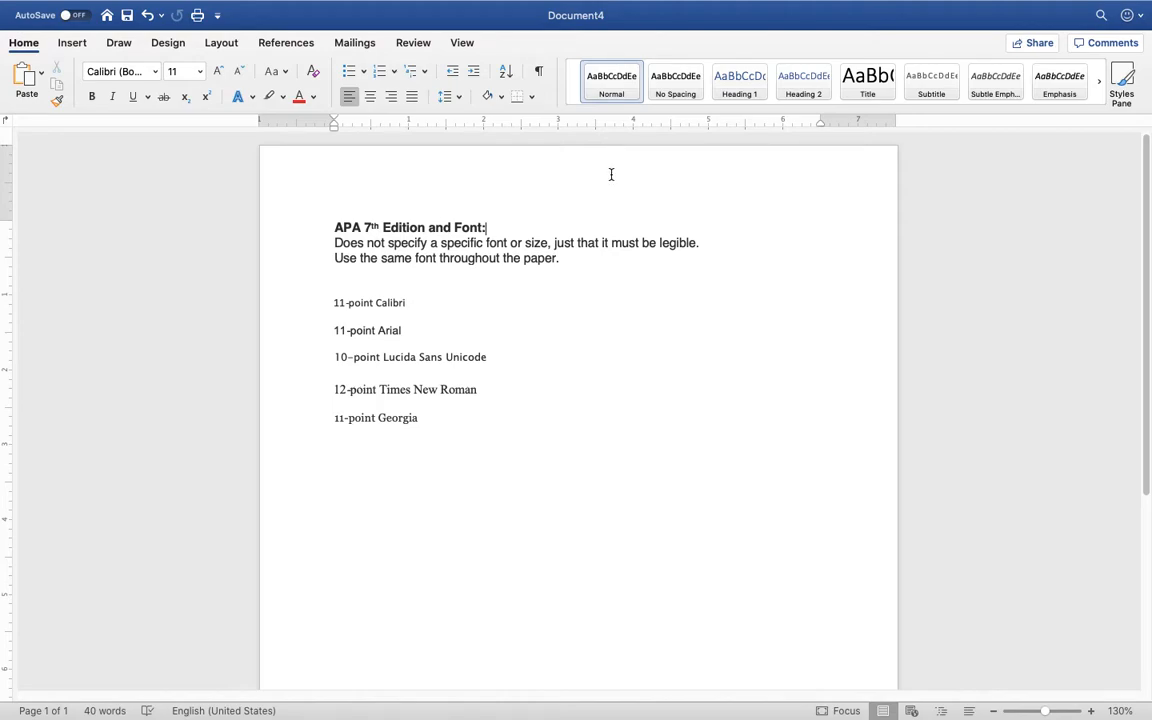
{"action": "double_click", "coordinate": [611, 174]}
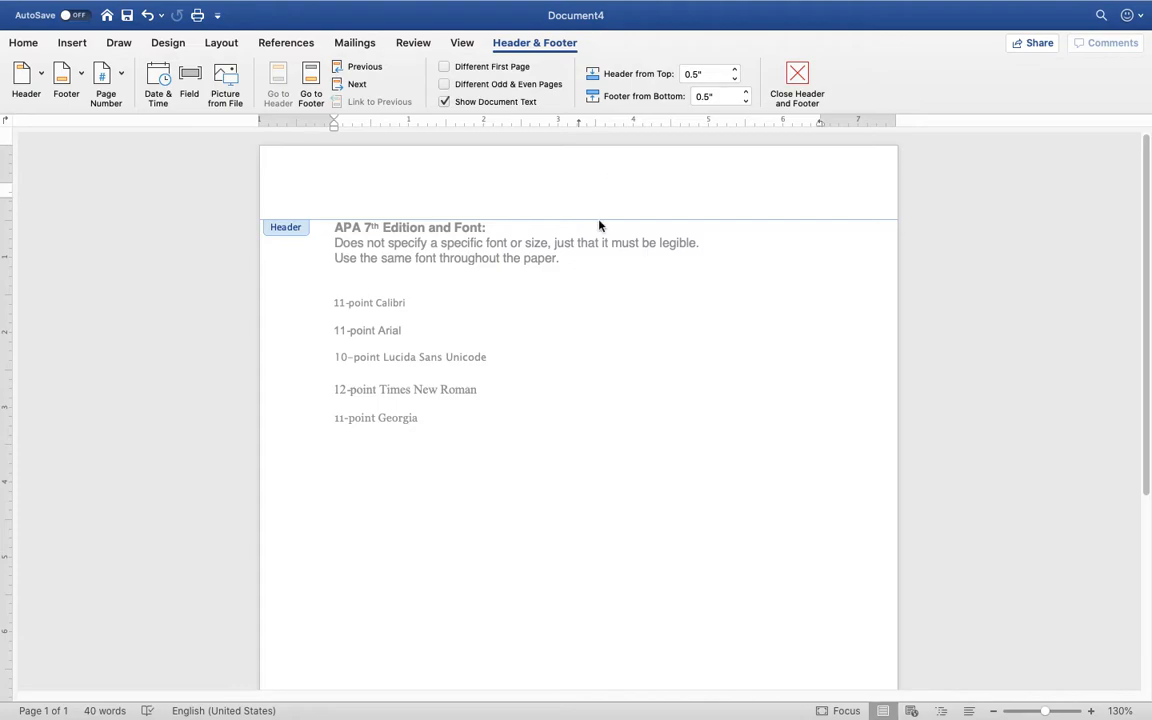
{"action": "double_click", "coordinate": [575, 411]}
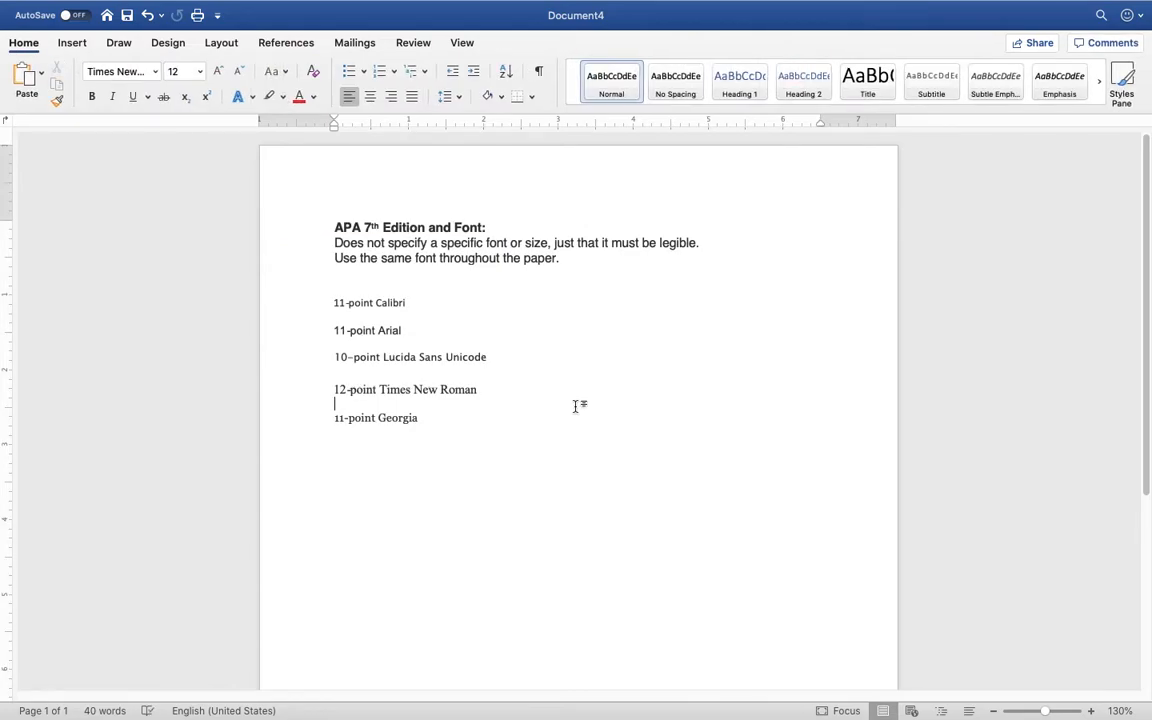
Show the Layout tab's Margins preset list, then dismiss it
{"action": "left_click", "coordinate": [217, 45]}
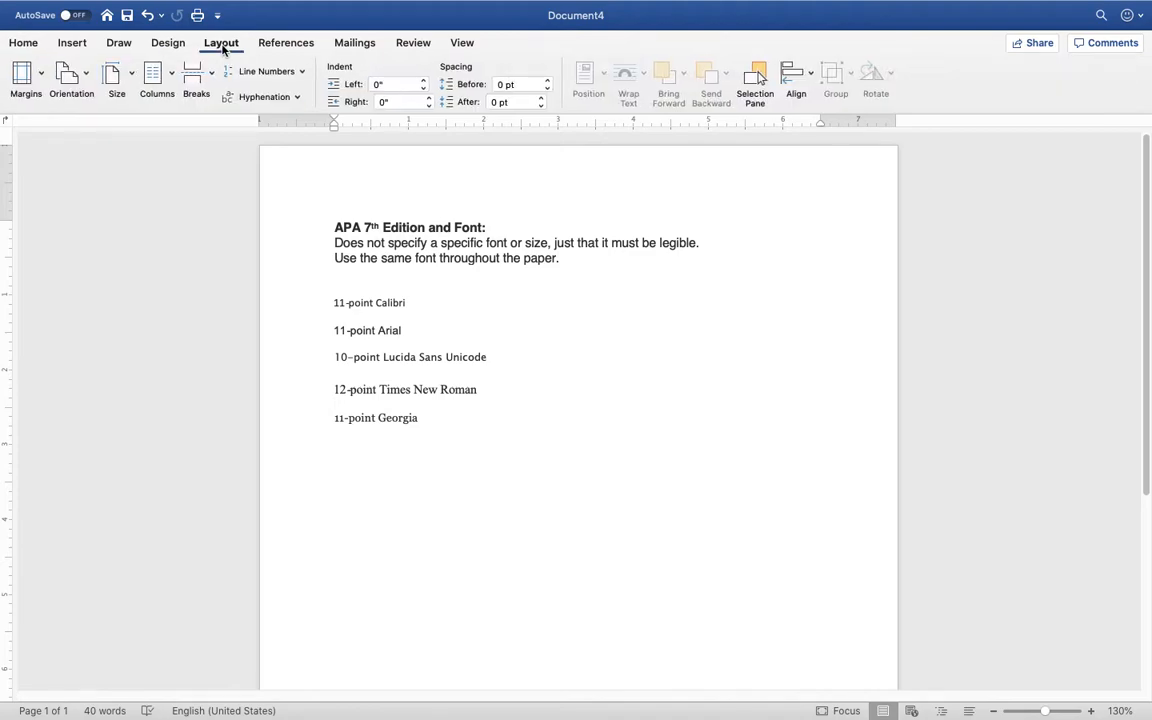
{"action": "left_click", "coordinate": [40, 76]}
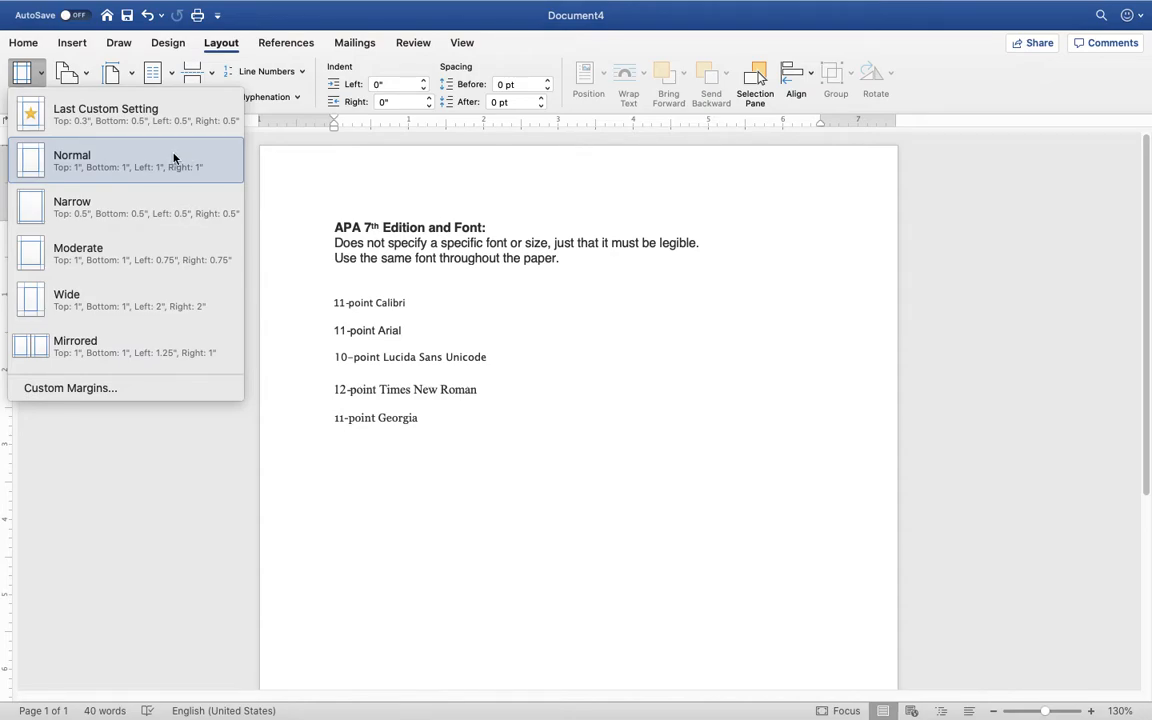
{"action": "left_click", "coordinate": [551, 175]}
Reopen the header and view the Page Number options, then dismiss them
{"action": "double_click", "coordinate": [560, 175]}
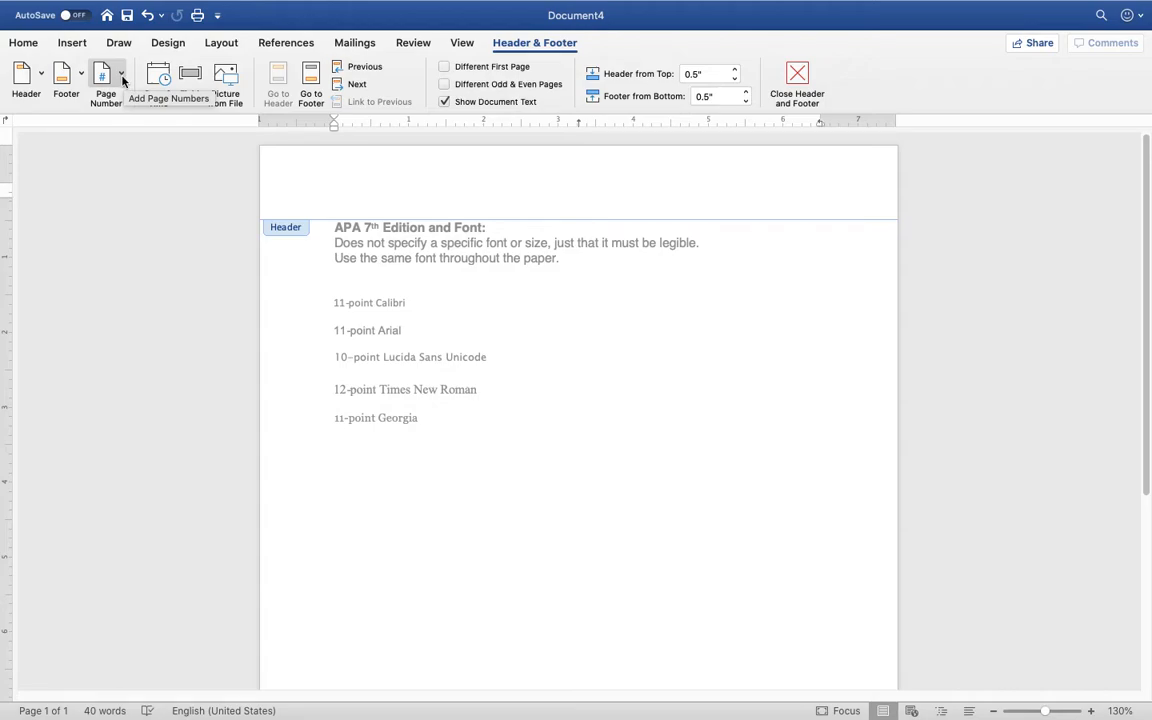
{"action": "left_click", "coordinate": [122, 78]}
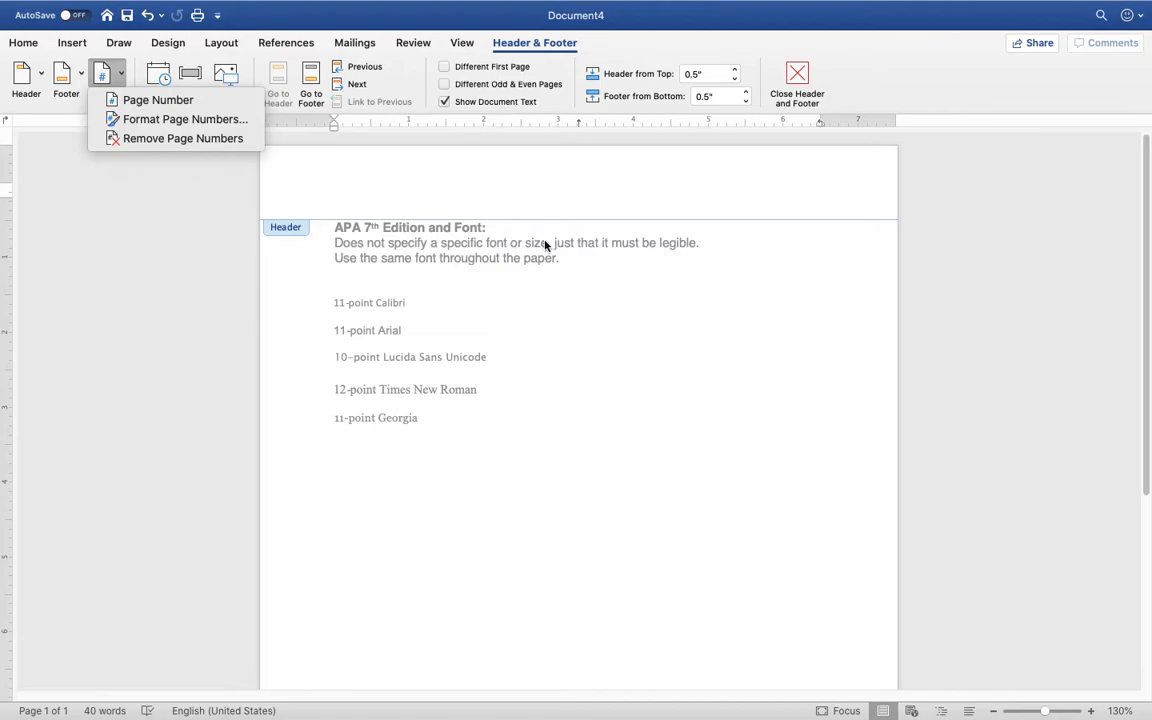
{"action": "key", "text": "Escape"}
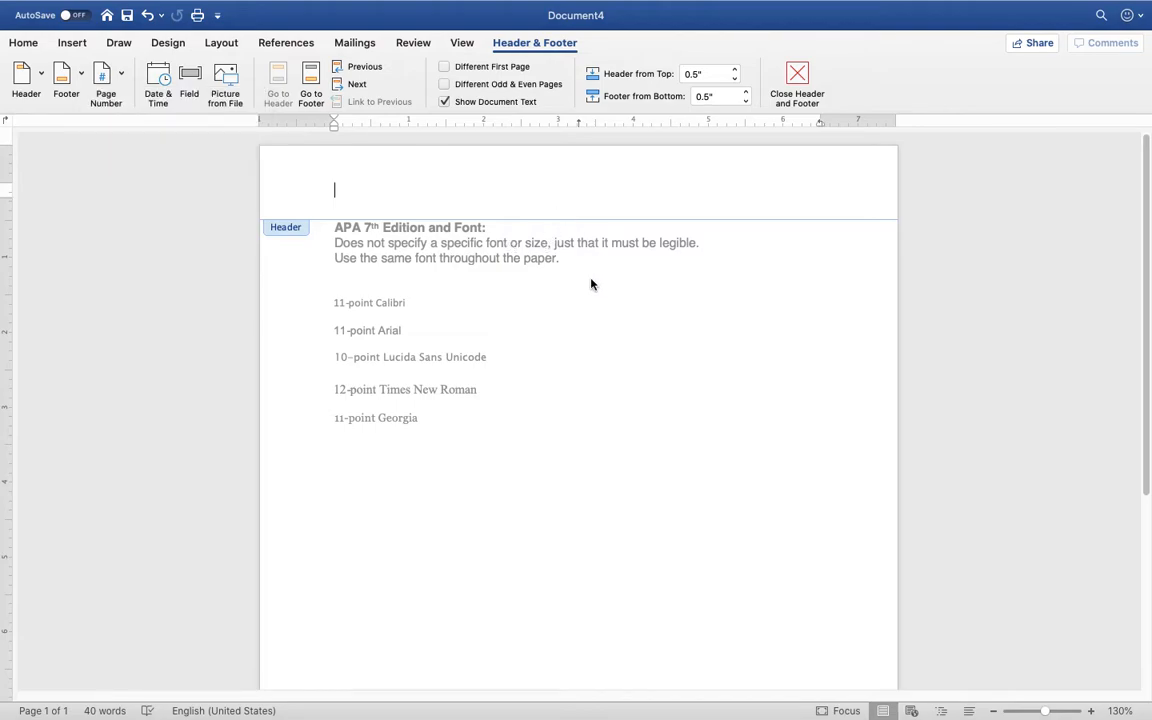
{"action": "left_click", "coordinate": [42, 78]}
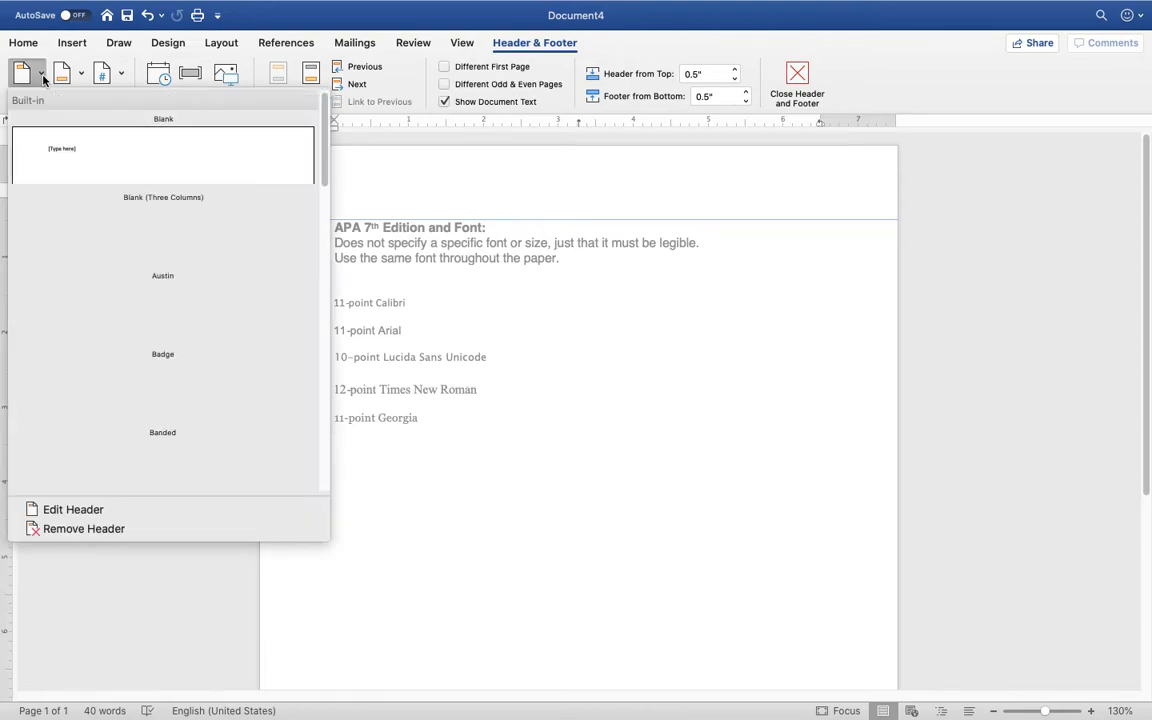
{"action": "scroll", "coordinate": [208, 243], "scroll_direction": "down", "scroll_amount": 10}
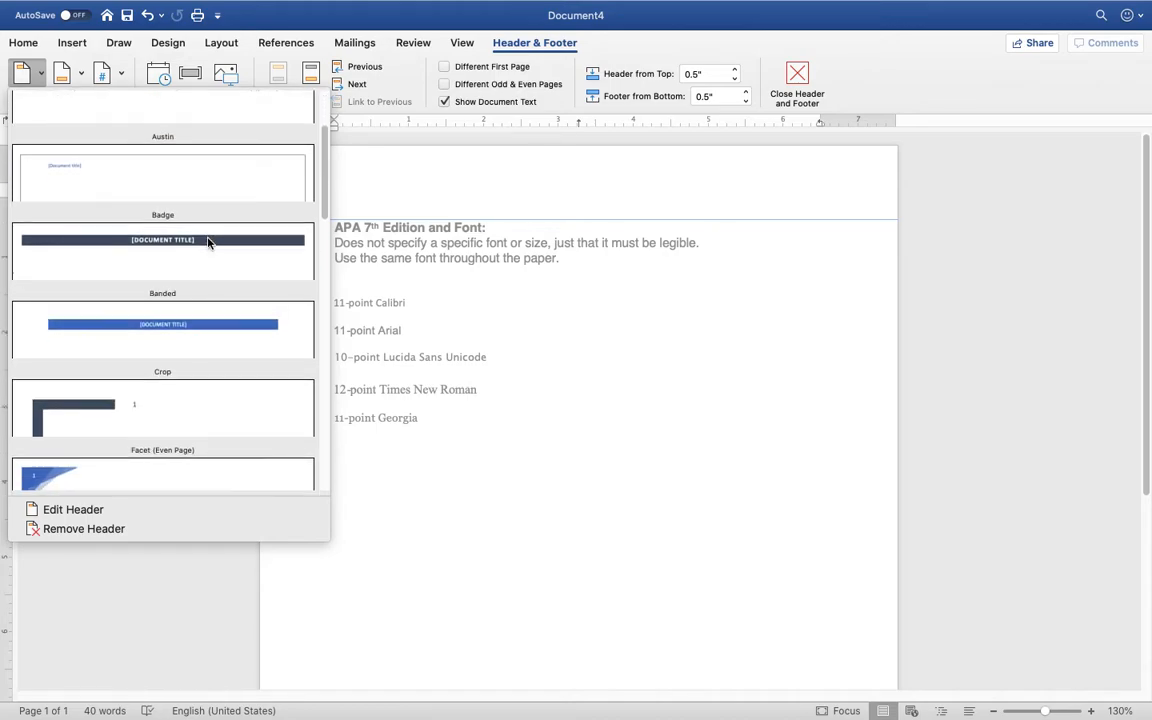
{"action": "scroll", "coordinate": [208, 243], "scroll_direction": "up", "scroll_amount": 10}
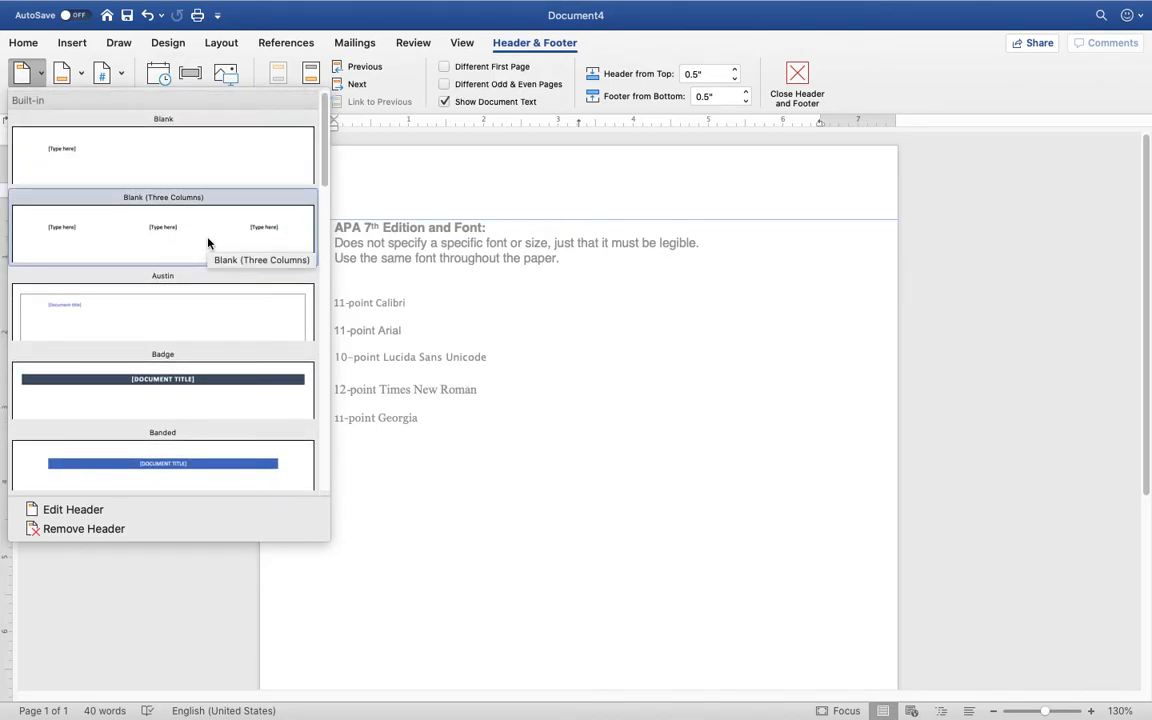
{"action": "scroll", "coordinate": [208, 213], "scroll_direction": "down", "scroll_amount": 8}
{"action": "scroll", "coordinate": [208, 213], "scroll_direction": "down", "scroll_amount": 8}
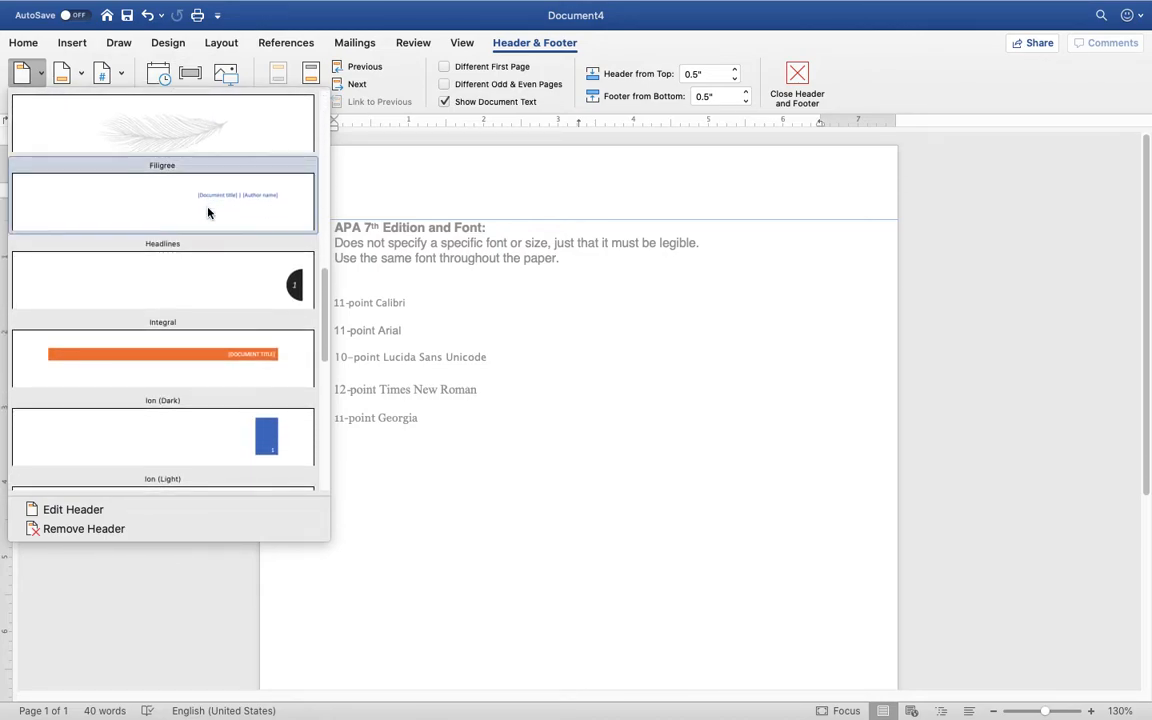
{"action": "scroll", "coordinate": [208, 213], "scroll_direction": "down", "scroll_amount": 8}
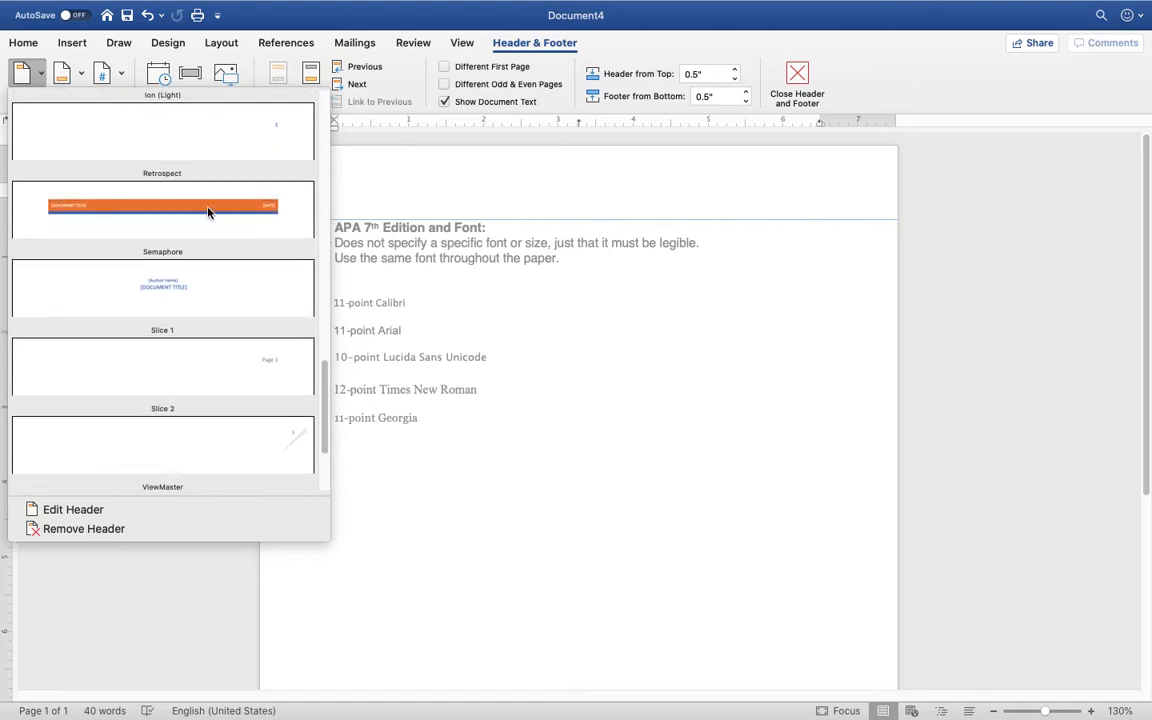
{"action": "scroll", "coordinate": [208, 213], "scroll_direction": "down", "scroll_amount": 3}
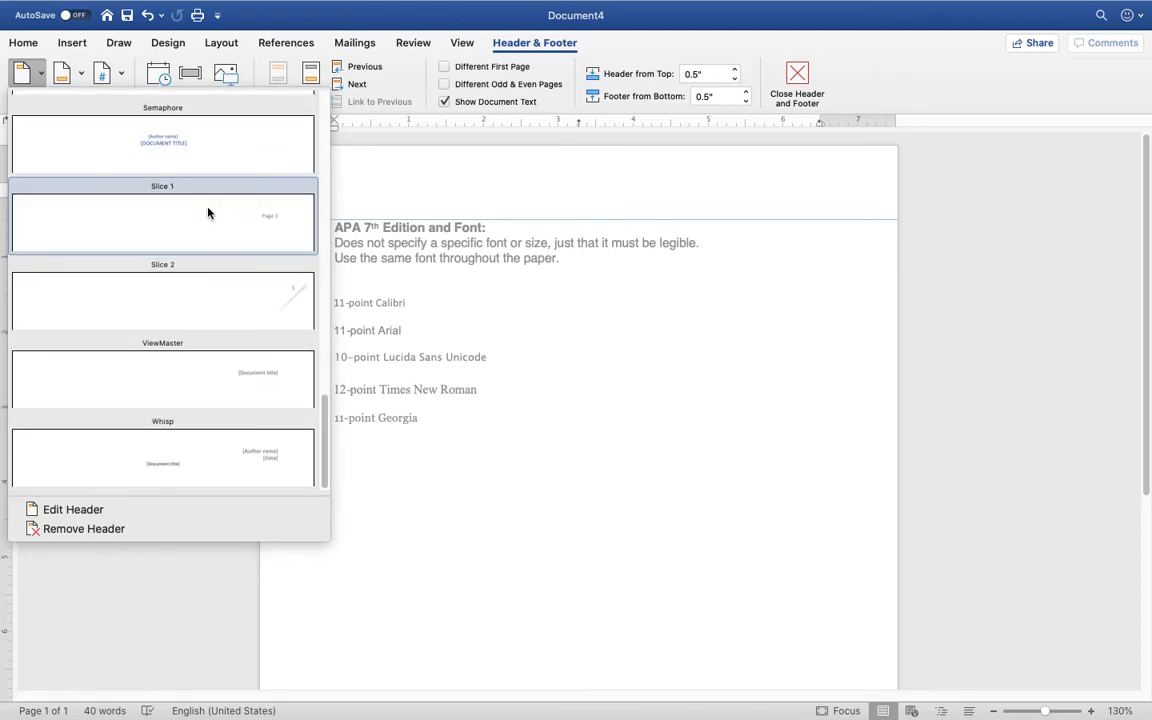
{"action": "scroll", "coordinate": [195, 287], "scroll_direction": "up", "scroll_amount": 20}
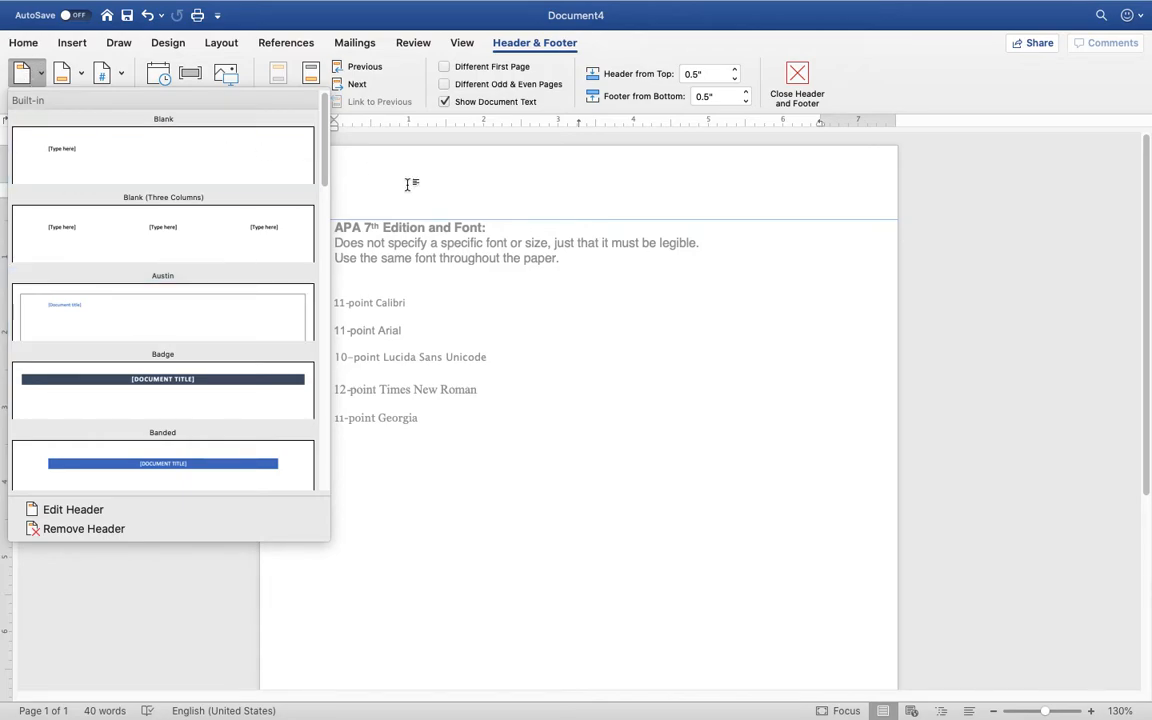
Insert a right-aligned page number 1 into the header and select it
{"action": "left_click", "coordinate": [574, 199]}
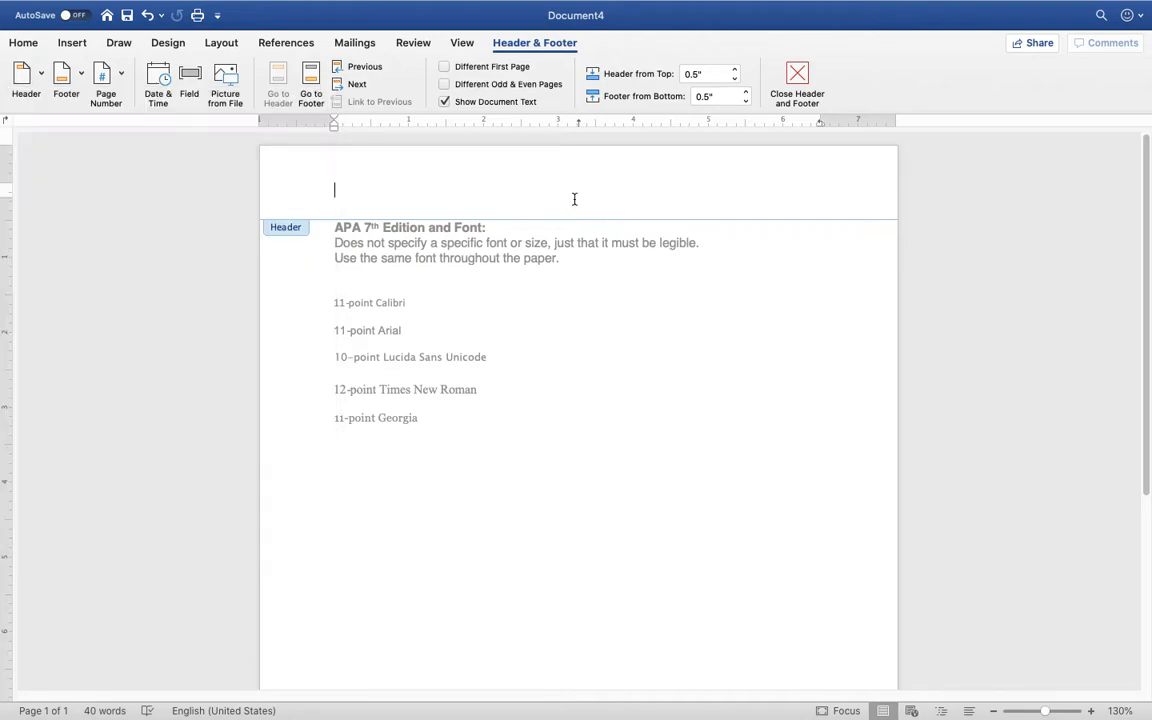
{"action": "left_click", "coordinate": [123, 76]}
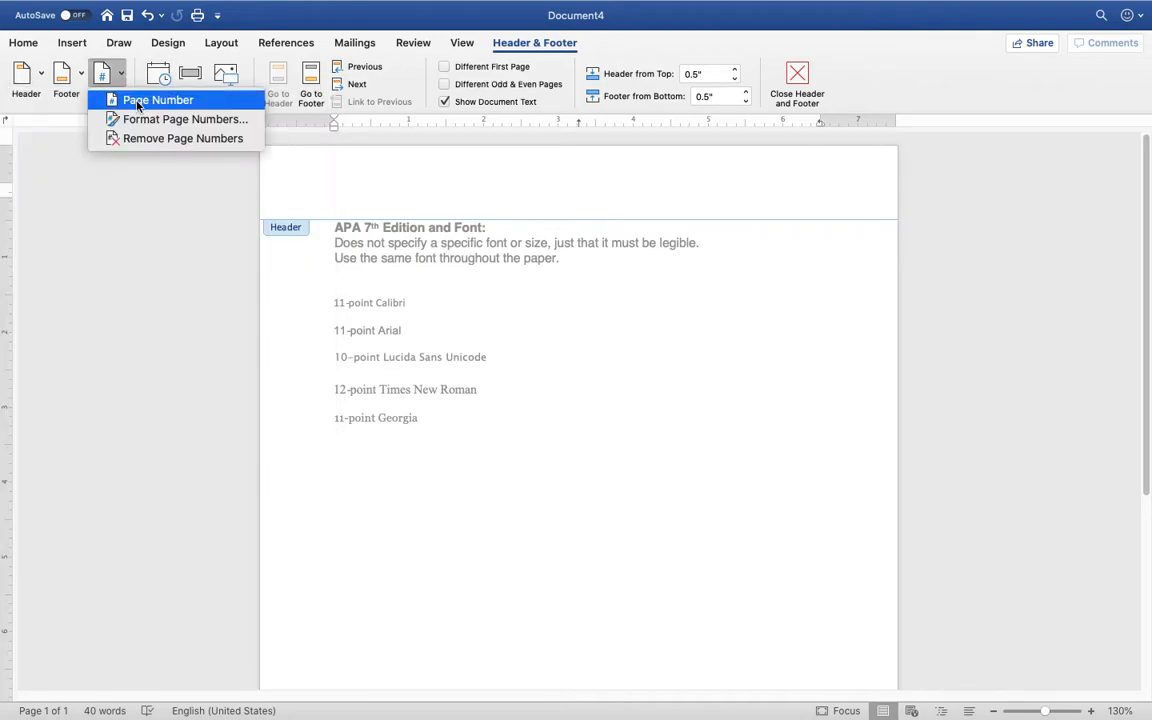
{"action": "left_click", "coordinate": [126, 99]}
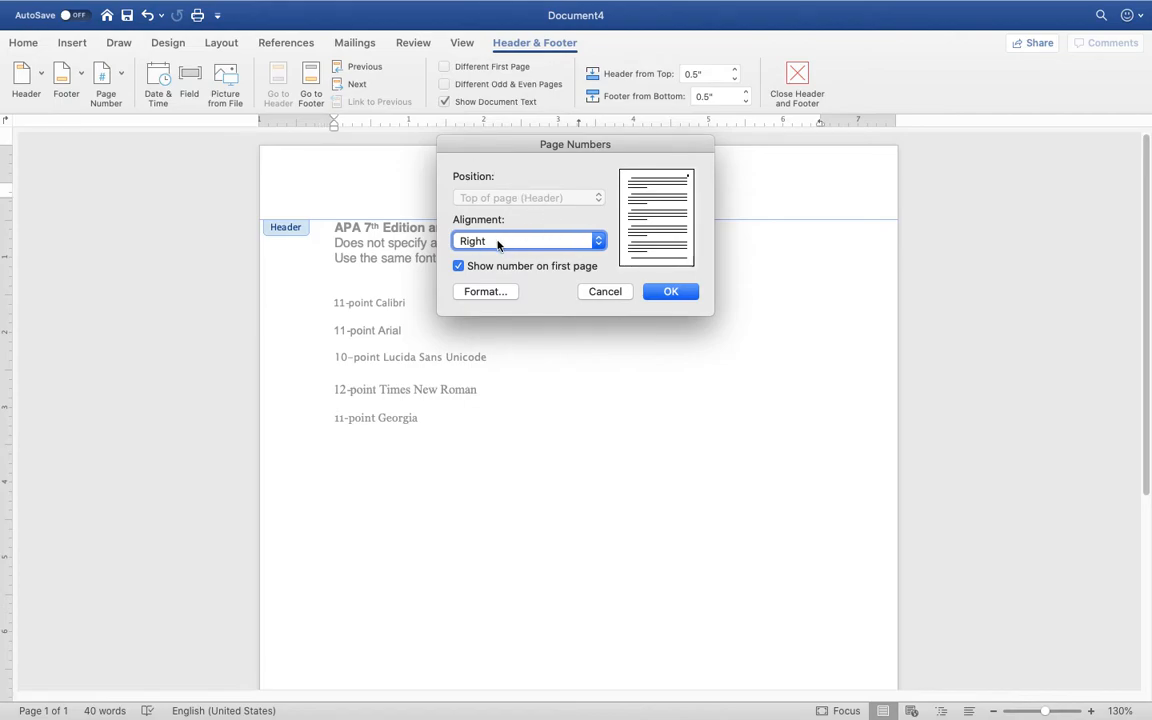
{"action": "left_click", "coordinate": [671, 292]}
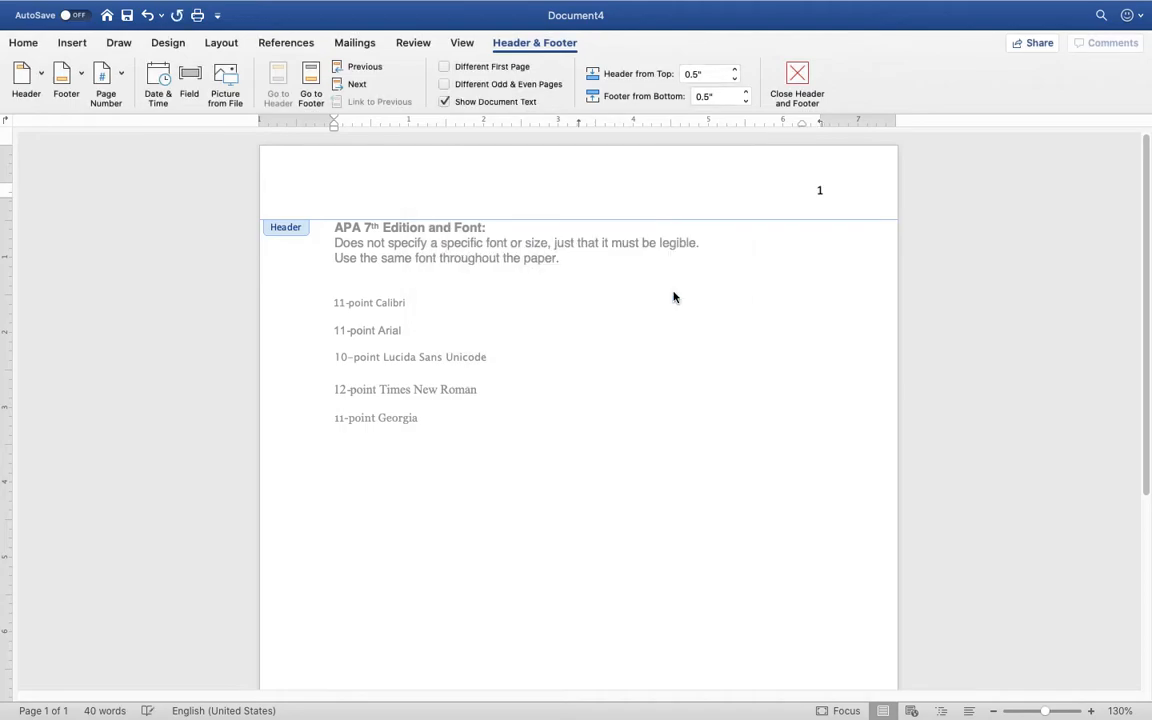
{"action": "left_click", "coordinate": [818, 189]}
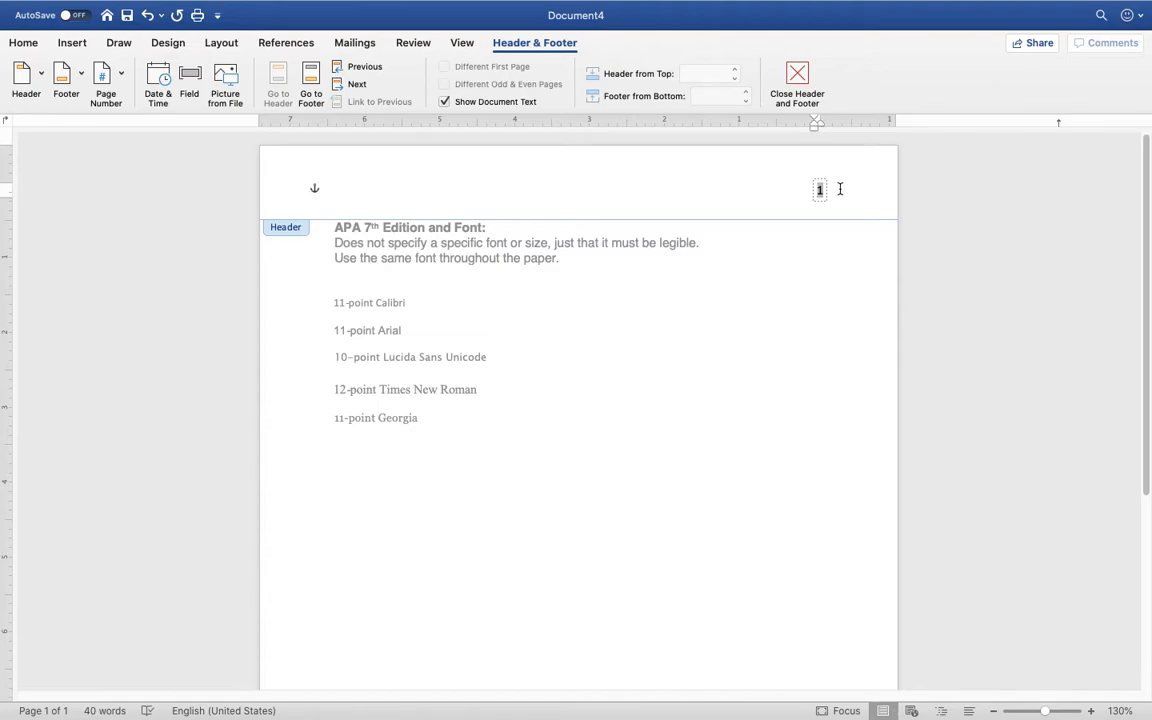
{"action": "left_click", "coordinate": [558, 197]}
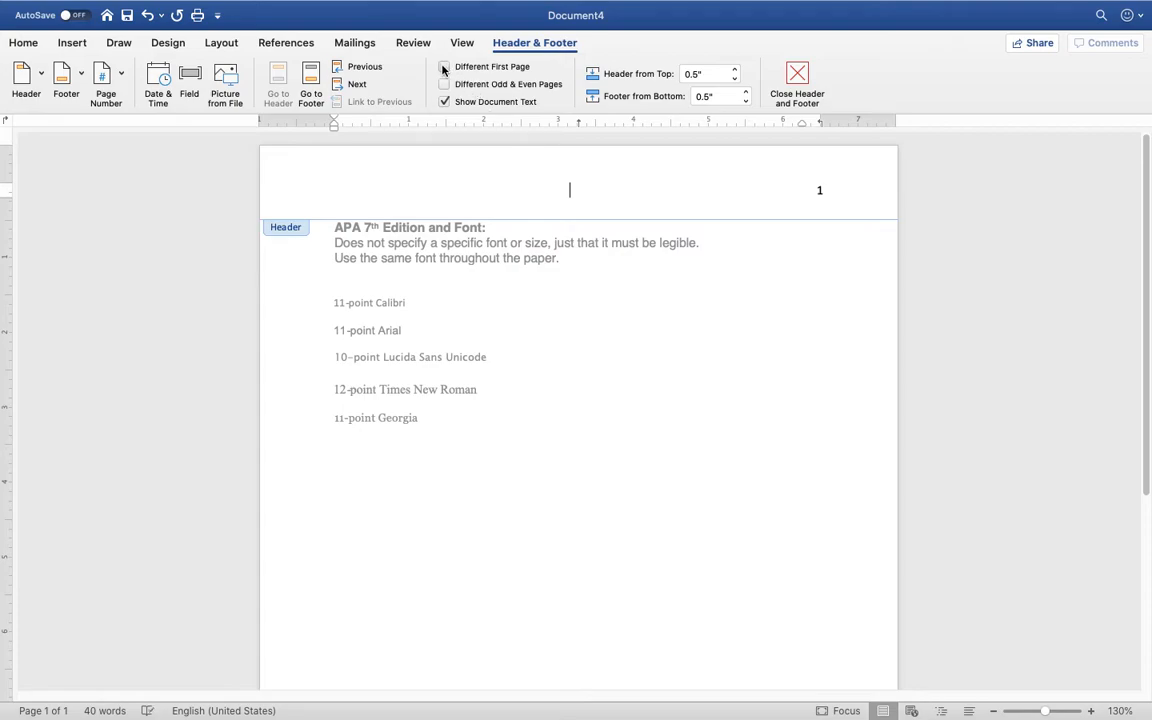
{"action": "left_click", "coordinate": [443, 67]}
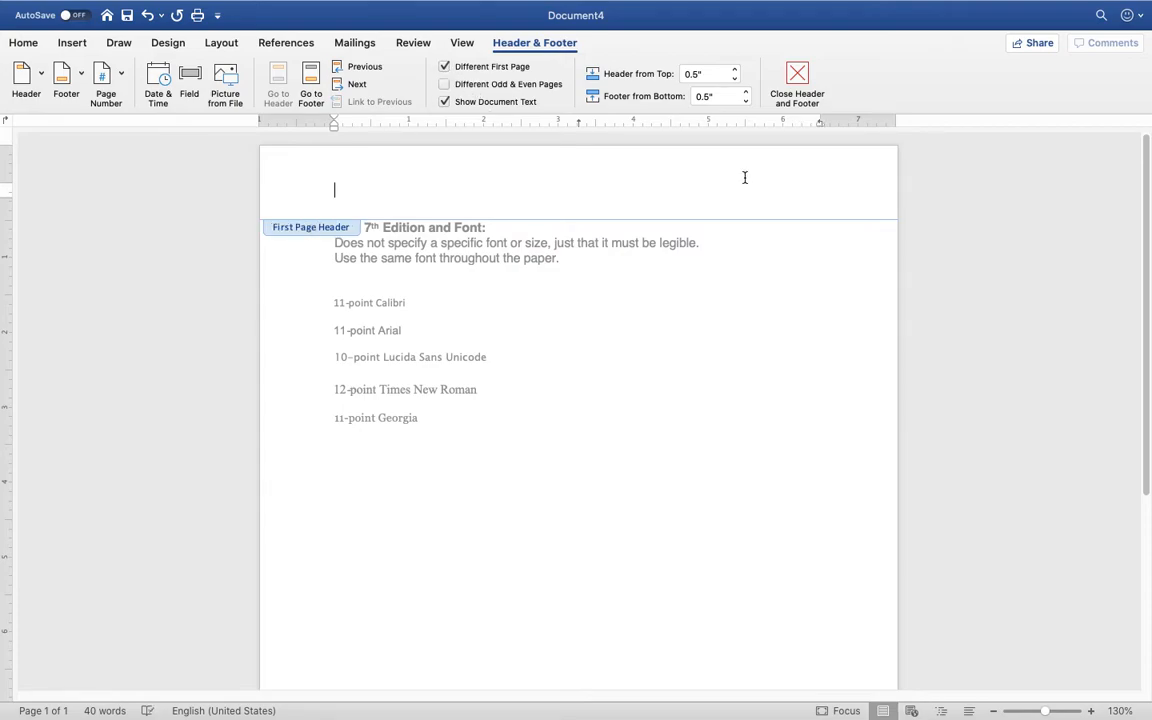
{"action": "left_click", "coordinate": [106, 82]}
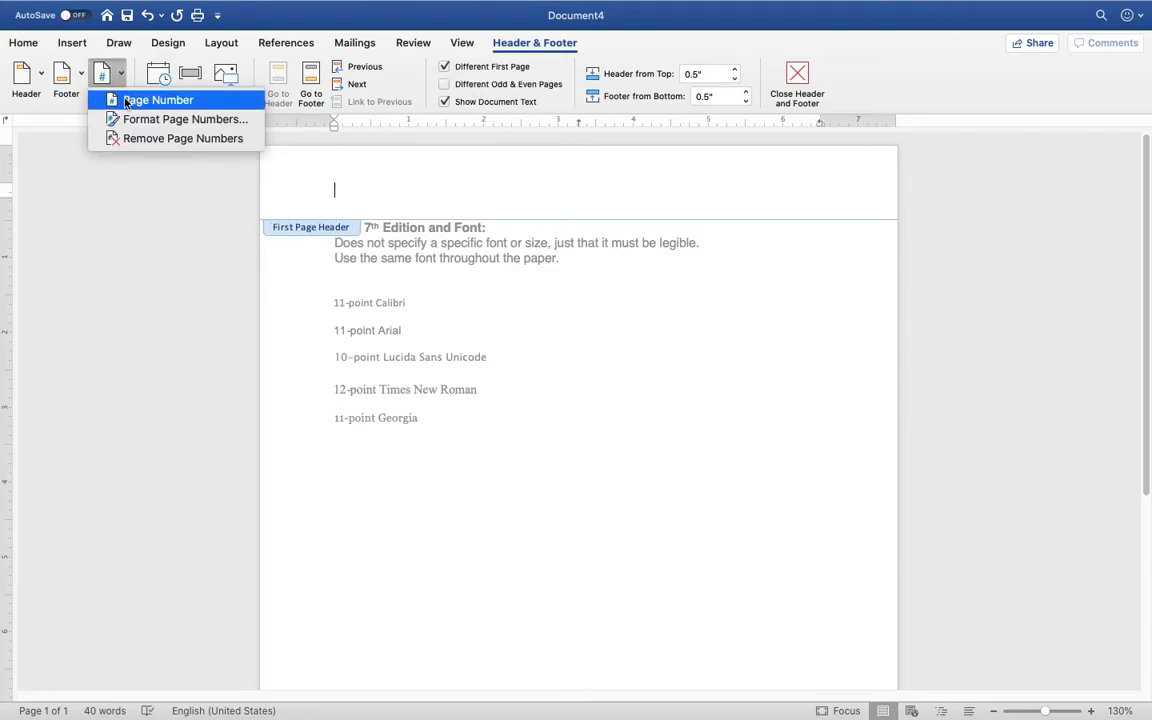
{"action": "left_click", "coordinate": [120, 98]}
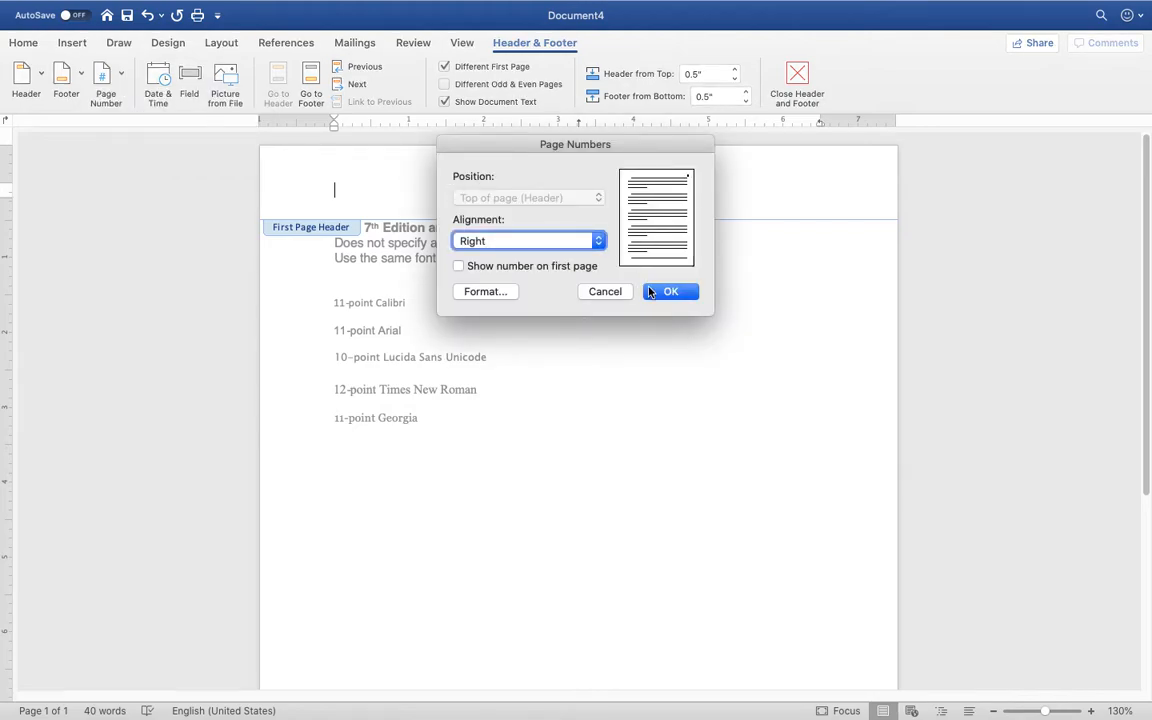
{"action": "left_click", "coordinate": [458, 266]}
{"action": "left_click", "coordinate": [672, 292]}
{"action": "left_click", "coordinate": [671, 293]}
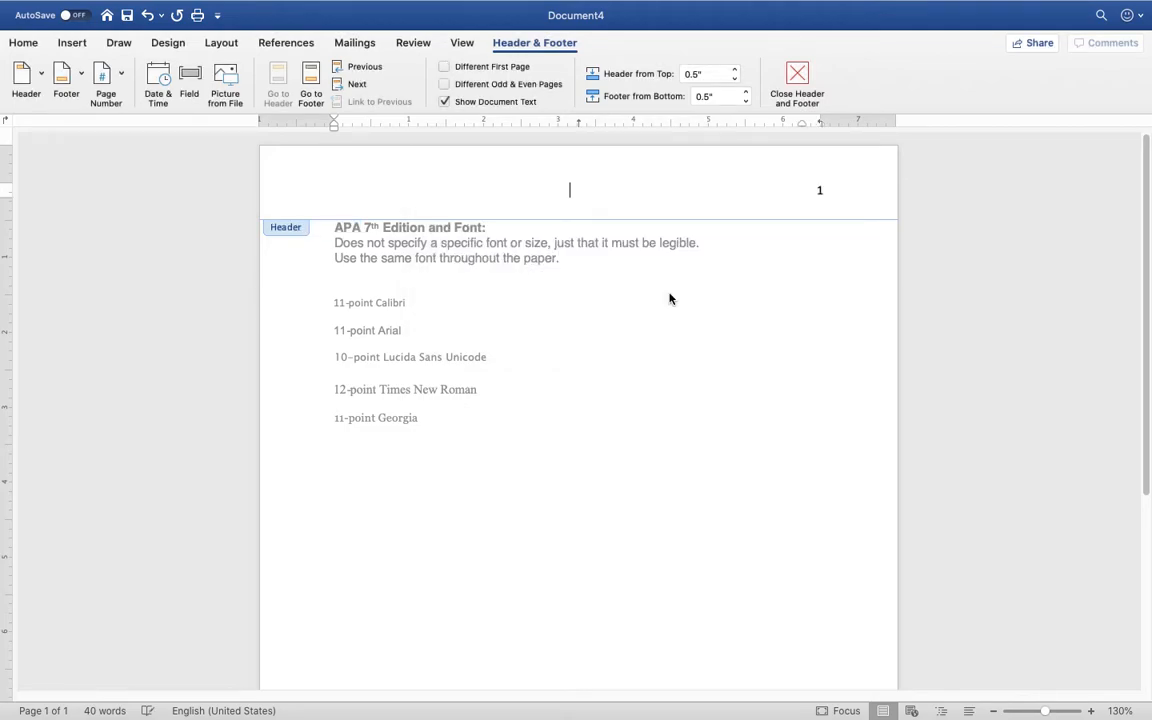
Type 'Running head: MITIGATING SEXUAL ASSAULT IN THE MILITARY' before the page number, fixing typos
{"action": "left_click", "coordinate": [819, 190]}
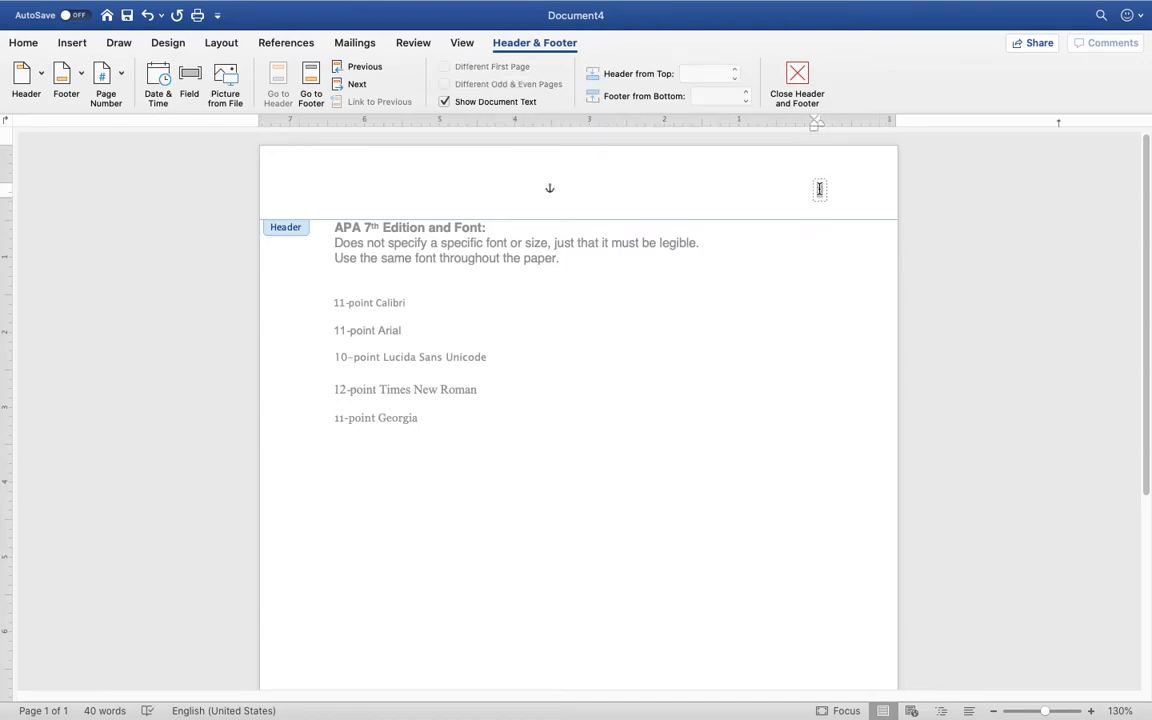
{"action": "double_click", "coordinate": [819, 189]}
{"action": "type", "text": "Running head:"}
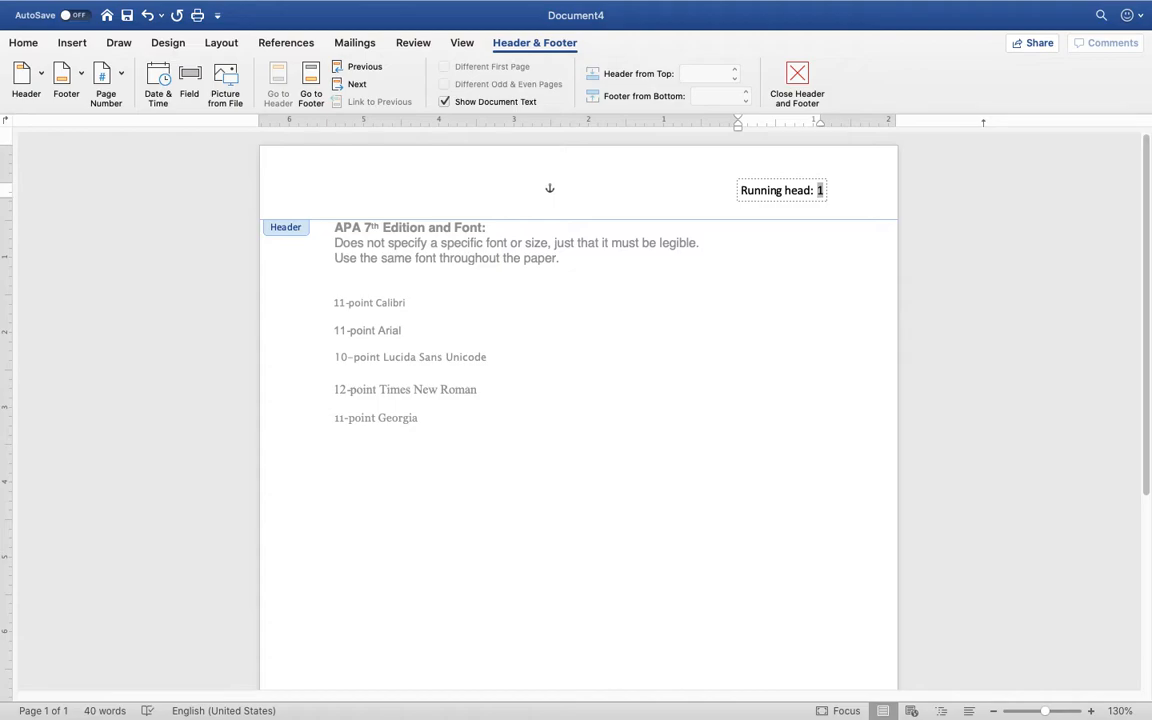
{"action": "type", "text": "MITIGATING "}
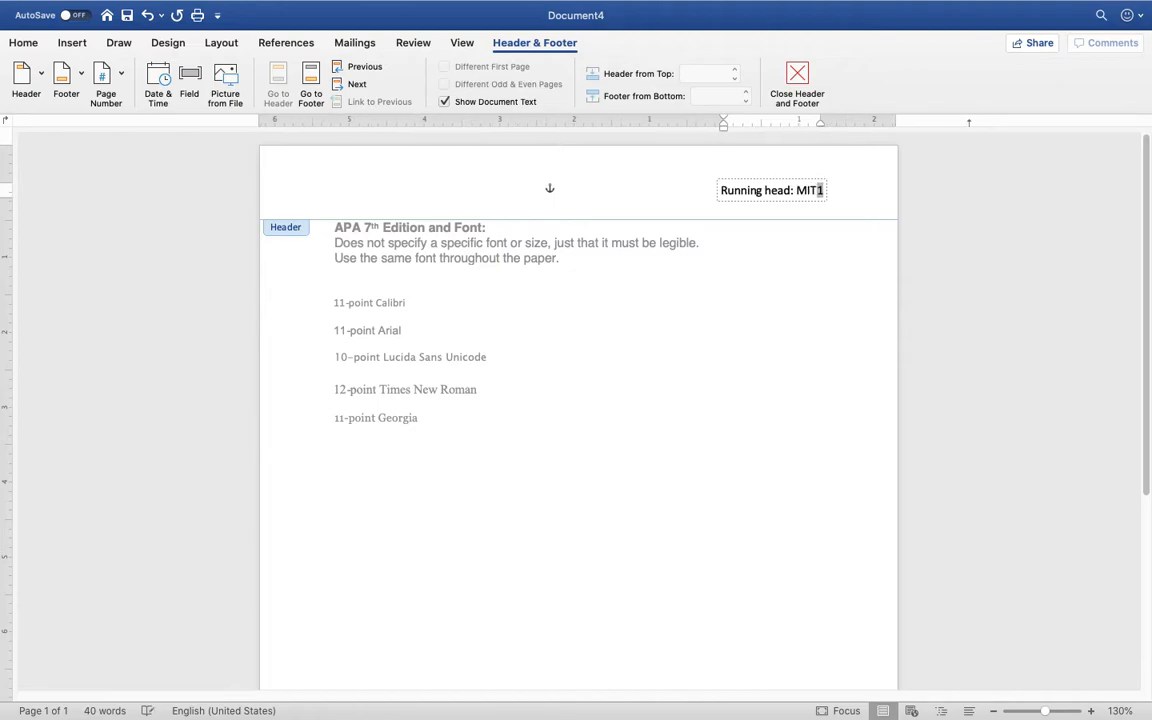
{"action": "type", "text": "SEXUAL "}
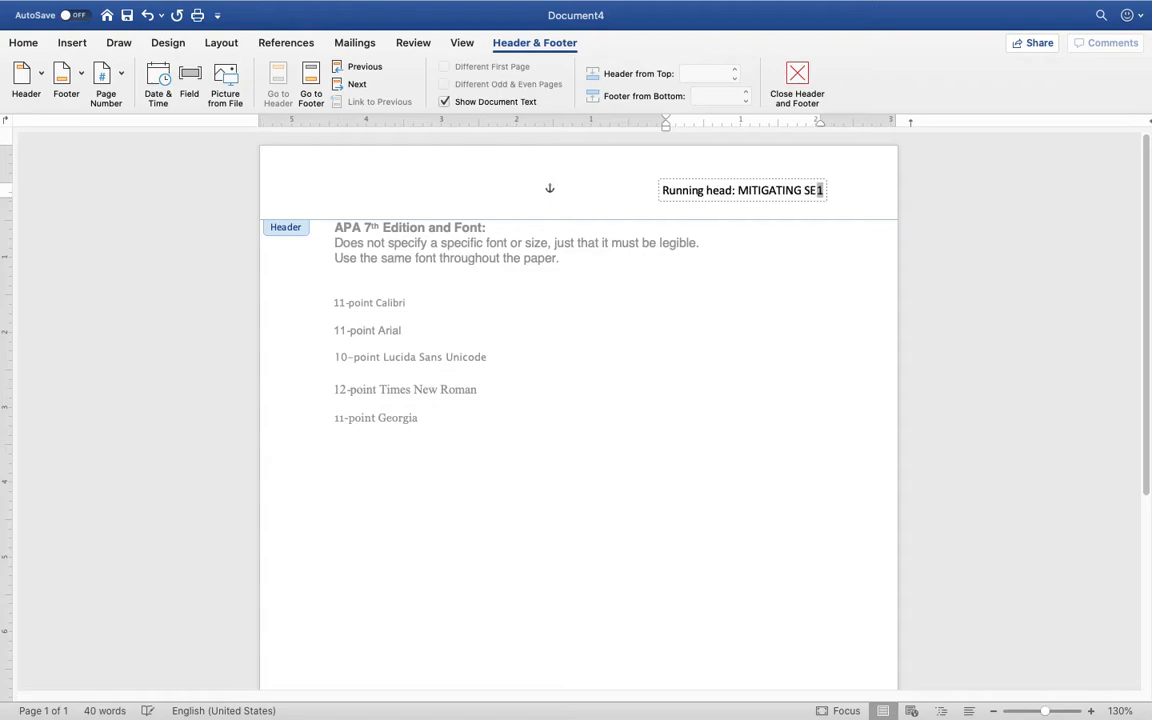
{"action": "type", "text": "ASSAULt in the"}
{"action": "key", "text": "BackSpace"}
{"action": "key", "text": "BackSpace"}
{"action": "key", "text": "BackSpace"}
{"action": "key", "text": "BackSpace"}
{"action": "key", "text": "BackSpace"}
{"action": "key", "text": "BackSpace"}
{"action": "key", "text": "BackSpace"}
{"action": "key", "text": "BackSpace"}
{"action": "type", "text": "T IN THE MILIA"}
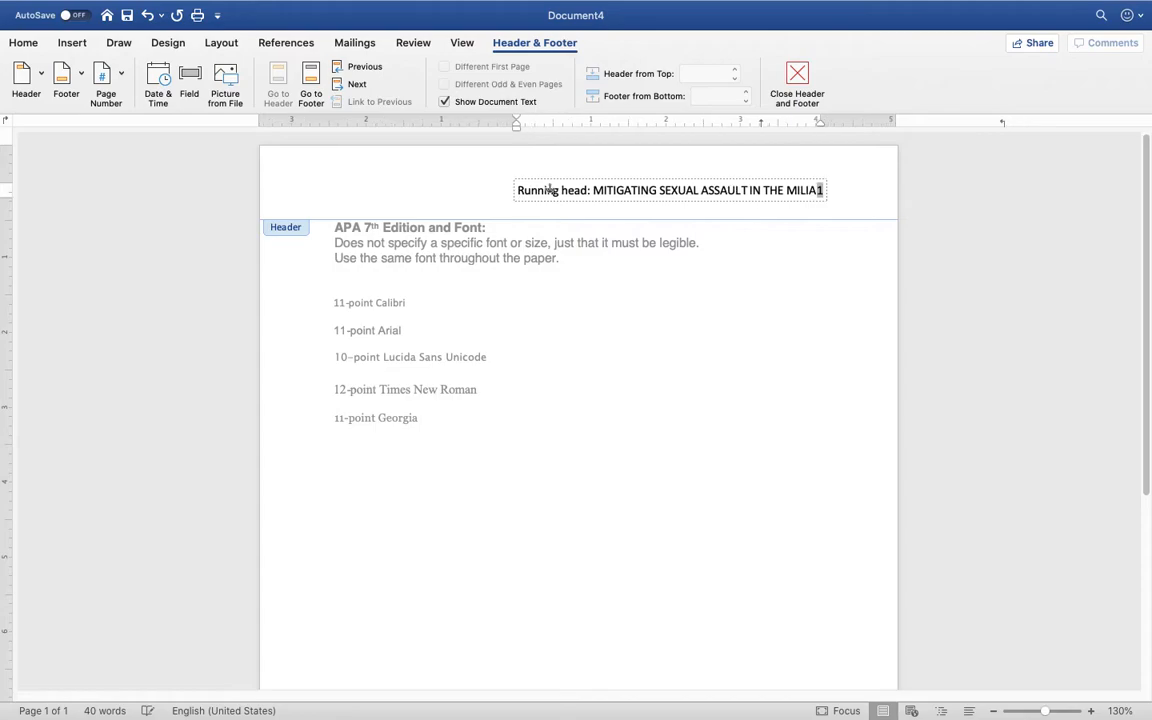
{"action": "key", "text": "BackSpace"}
{"action": "type", "text": "TARY"}
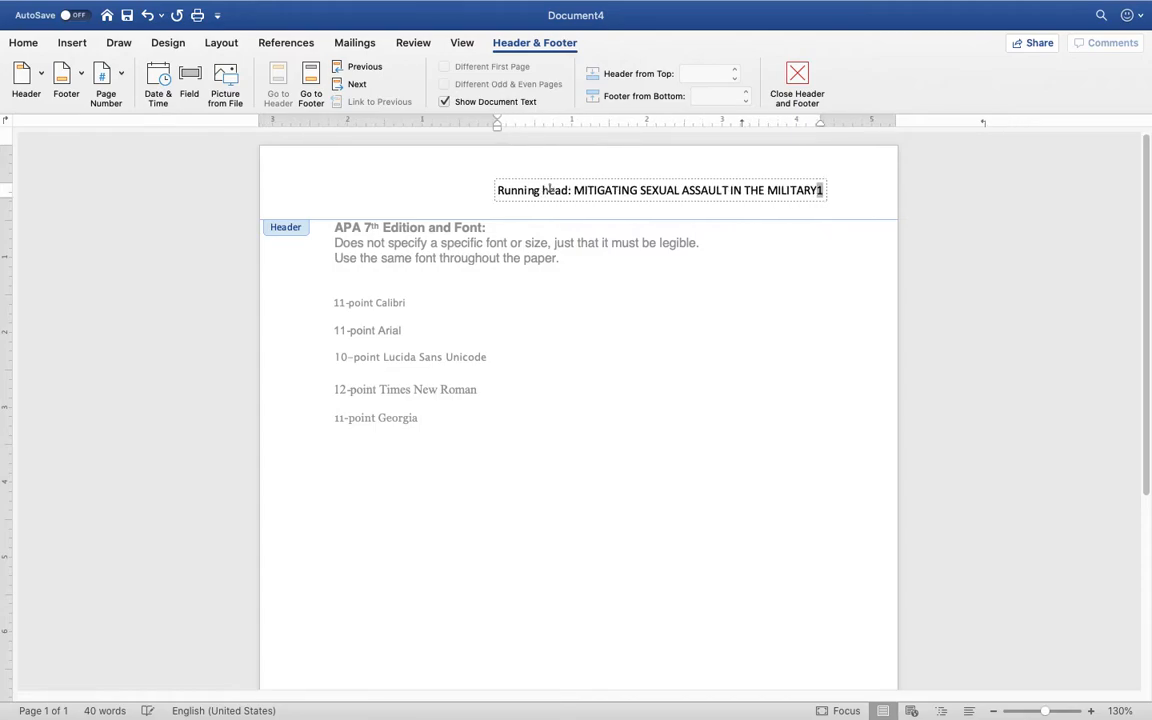
{"action": "triple_click", "coordinate": [809, 191]}
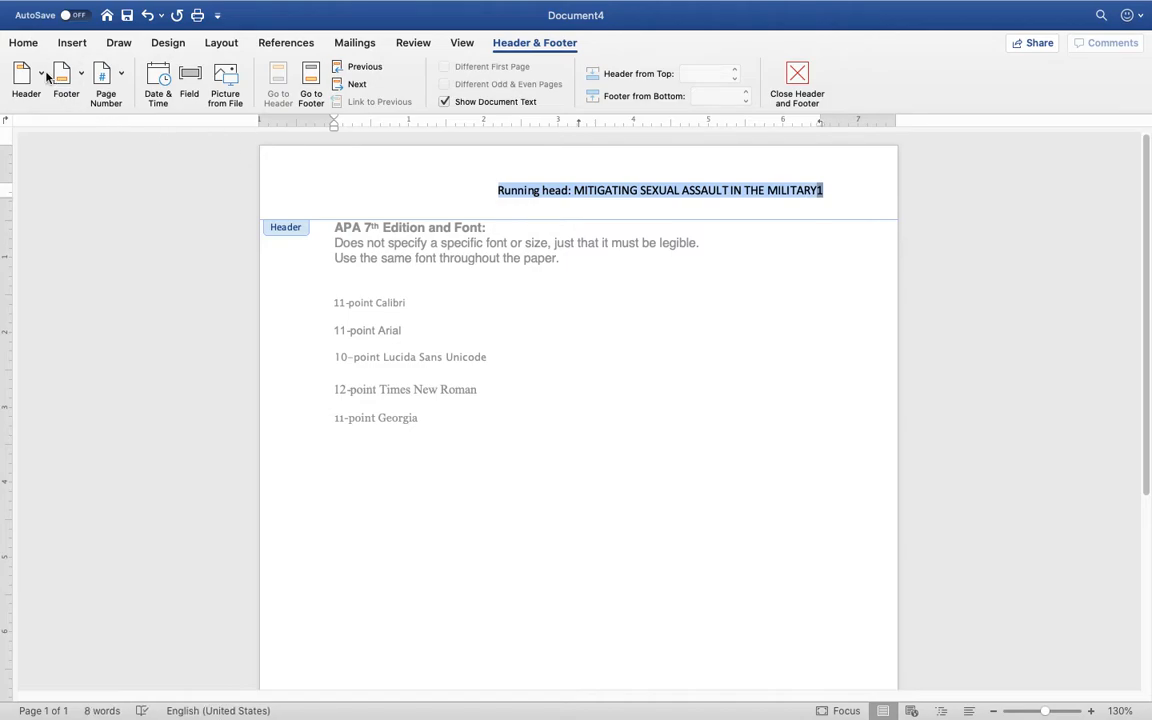
Set the running head to Times New Roman, rejoin the page number's line, and exit the header
{"action": "left_click", "coordinate": [22, 43]}
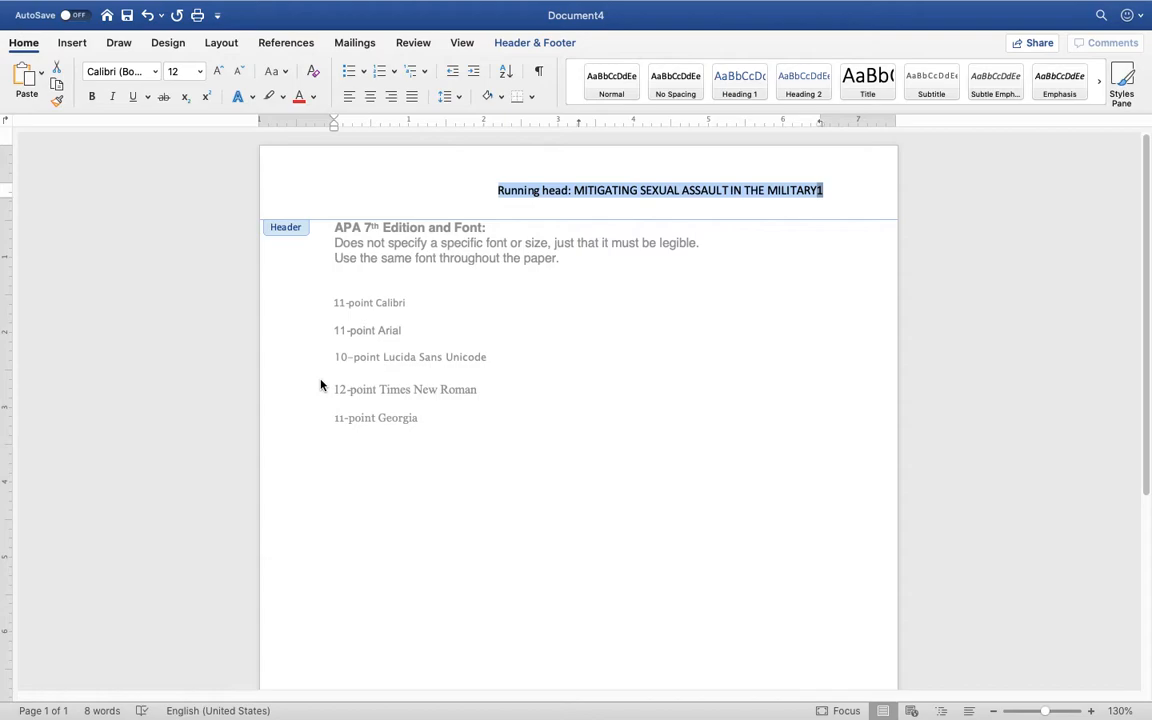
{"action": "left_click", "coordinate": [155, 71]}
{"action": "left_click", "coordinate": [140, 220]}
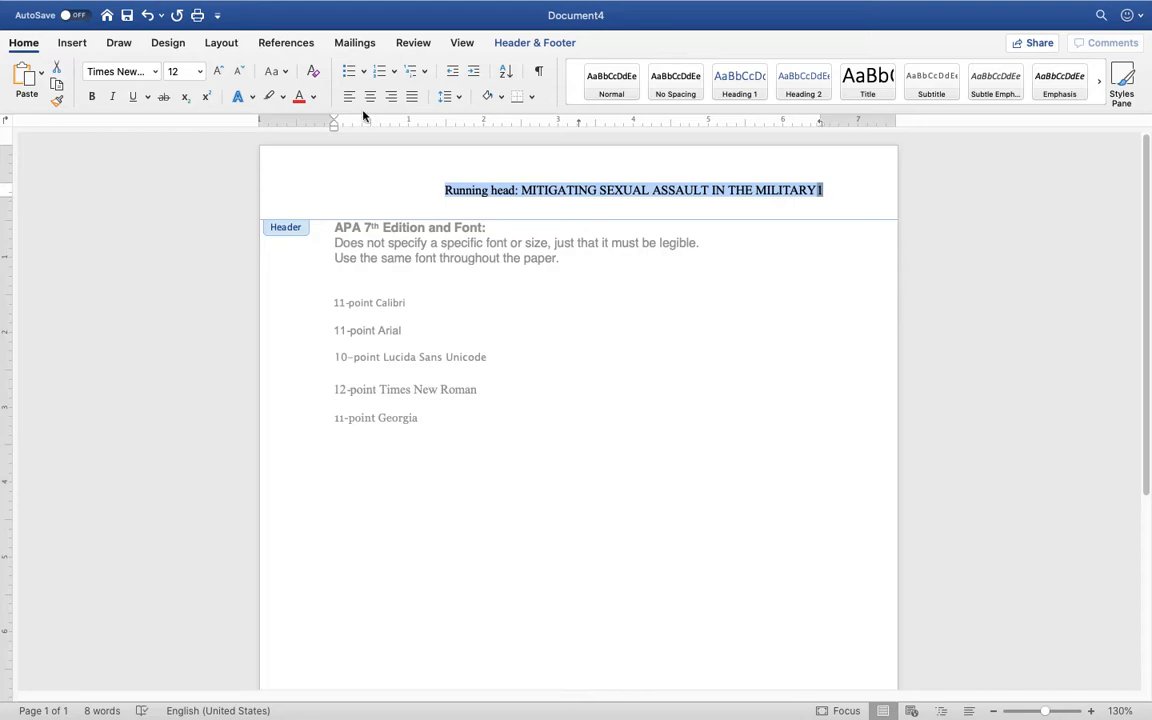
{"action": "left_click", "coordinate": [816, 191]}
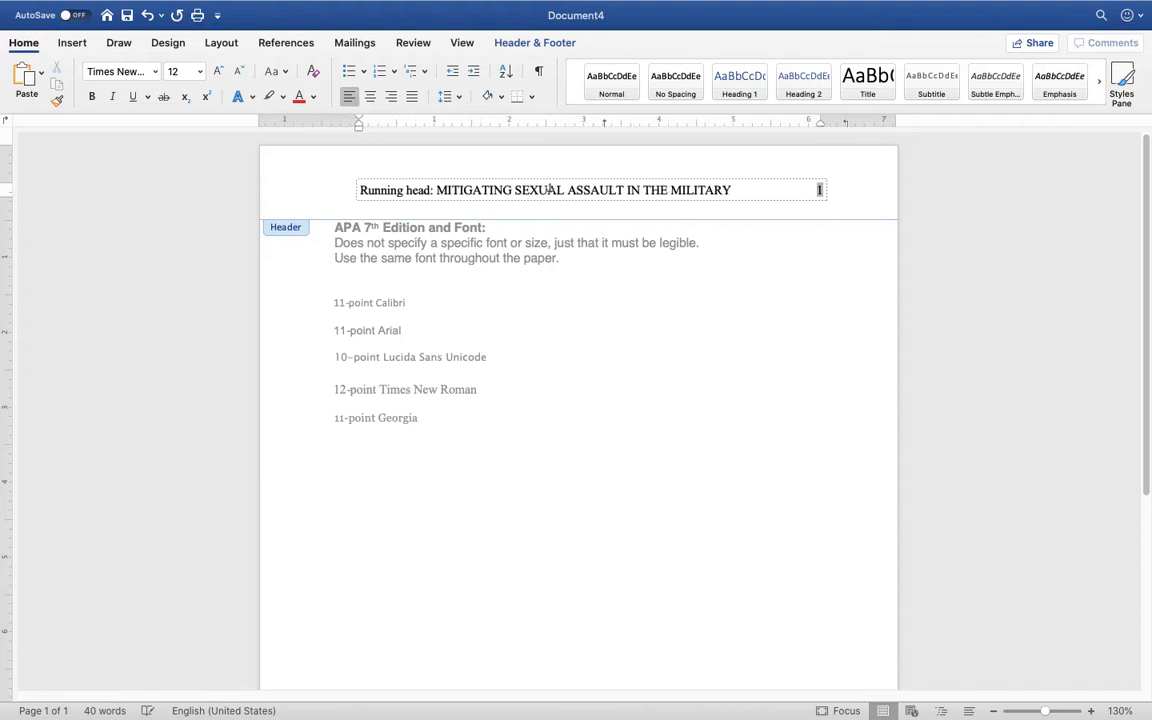
{"action": "key", "text": "BackSpace"}
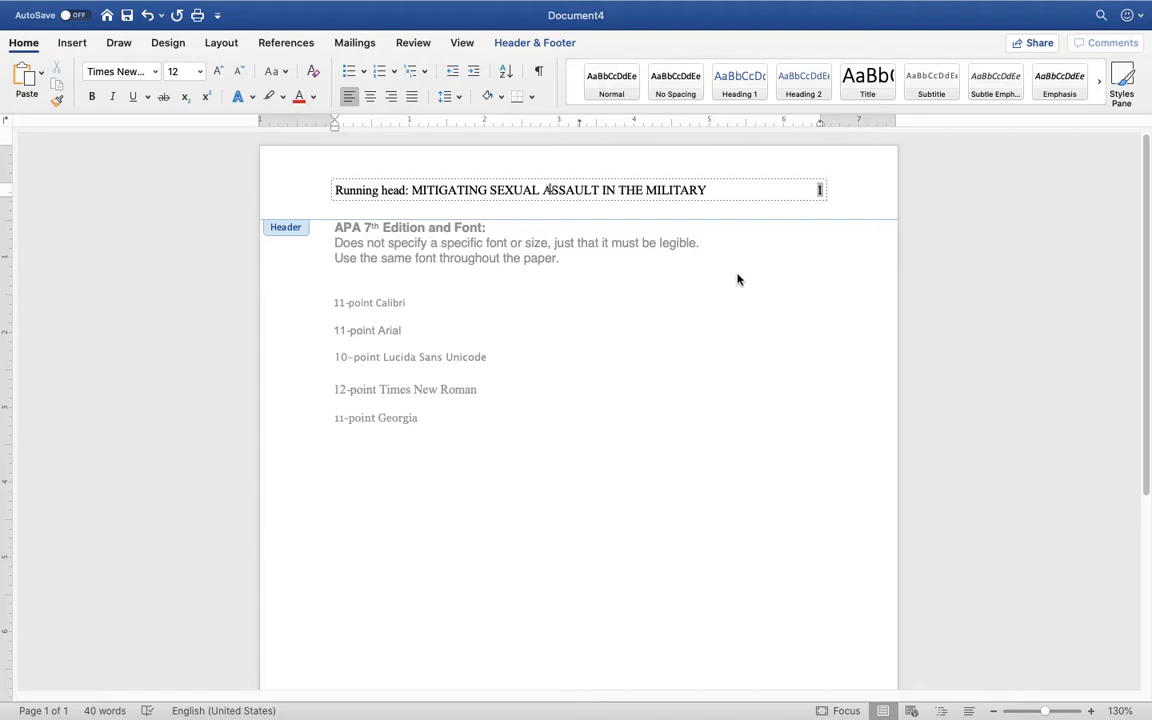
{"action": "double_click", "coordinate": [738, 275]}
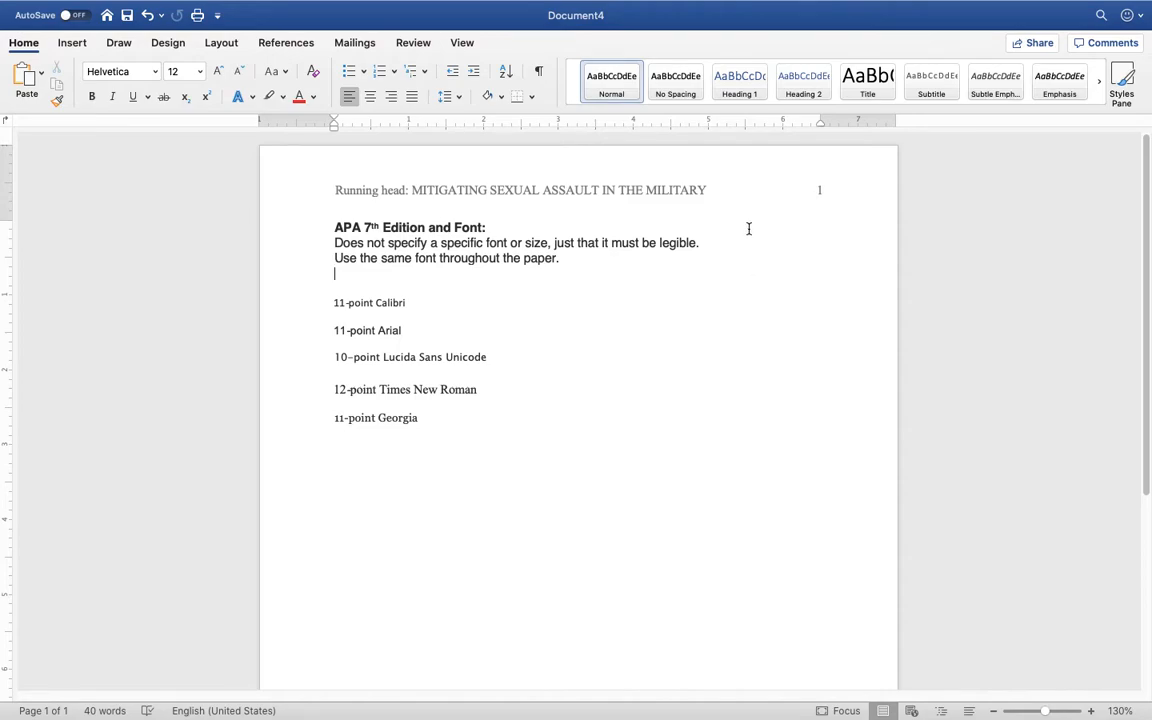
Reopen the header and delete the whole running head line with its page number
{"action": "scroll", "coordinate": [699, 313], "scroll_direction": "down", "scroll_amount": 3}
{"action": "scroll", "coordinate": [699, 313], "scroll_direction": "down", "scroll_amount": 5}
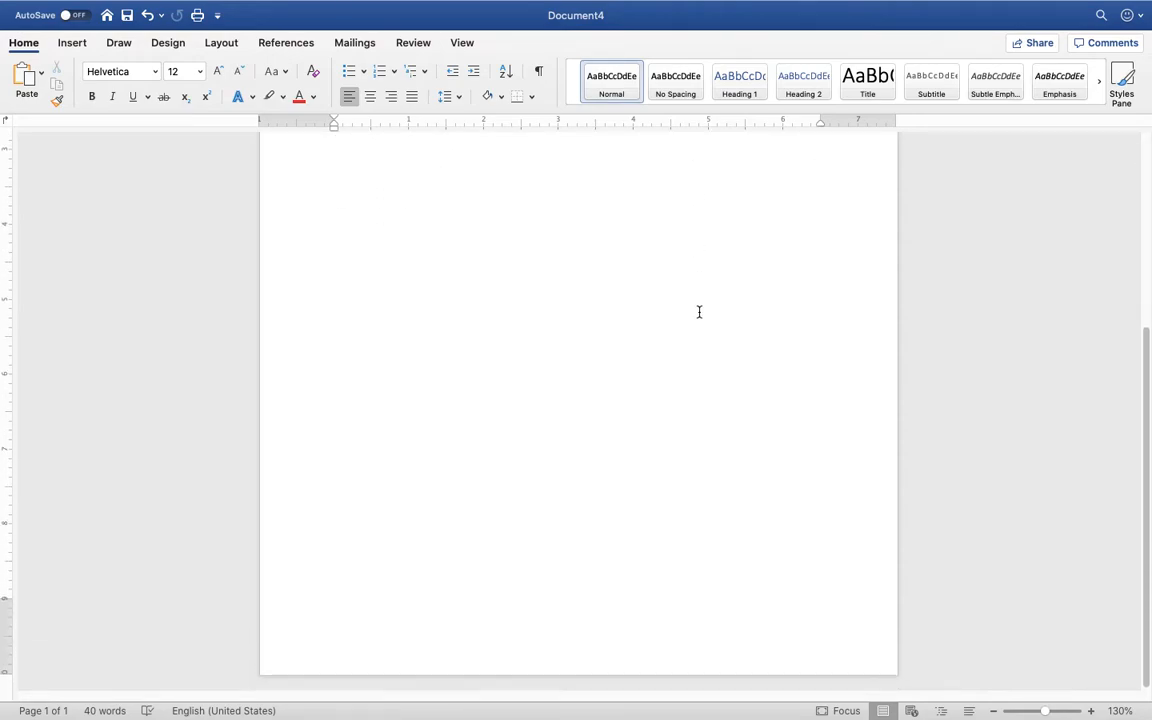
{"action": "scroll", "coordinate": [699, 313], "scroll_direction": "up", "scroll_amount": 8}
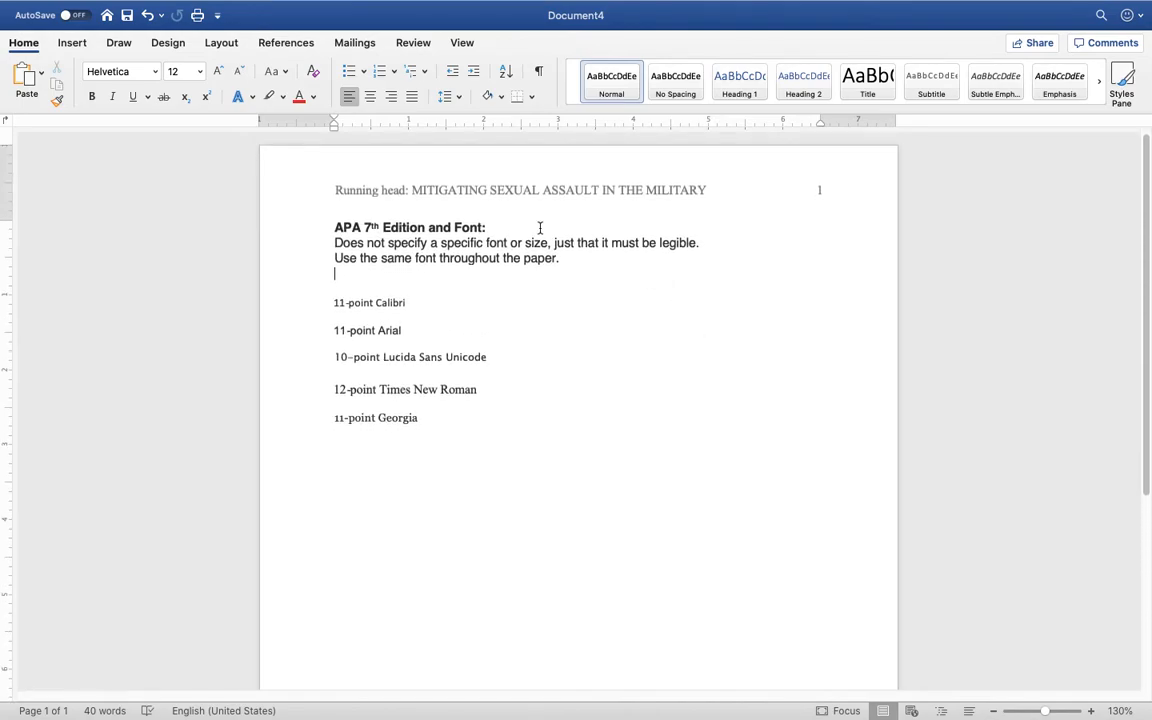
{"action": "double_click", "coordinate": [753, 199]}
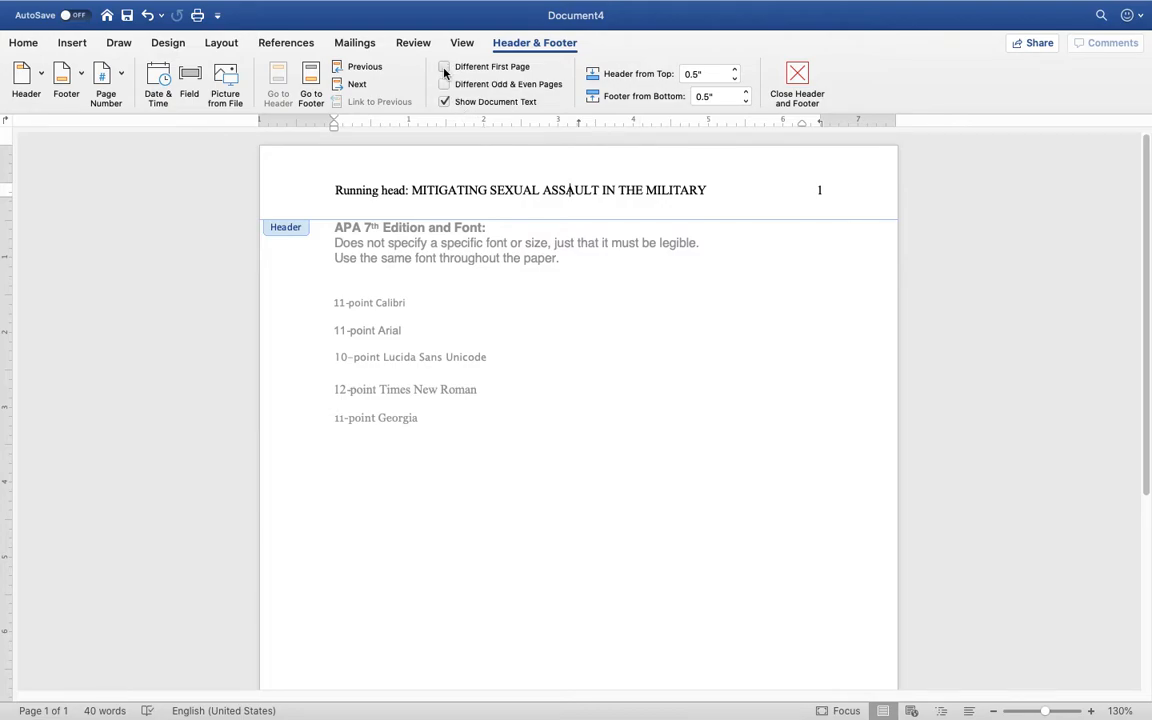
{"action": "left_click_drag", "start_coordinate": [412, 189], "coordinate": [335, 190]}
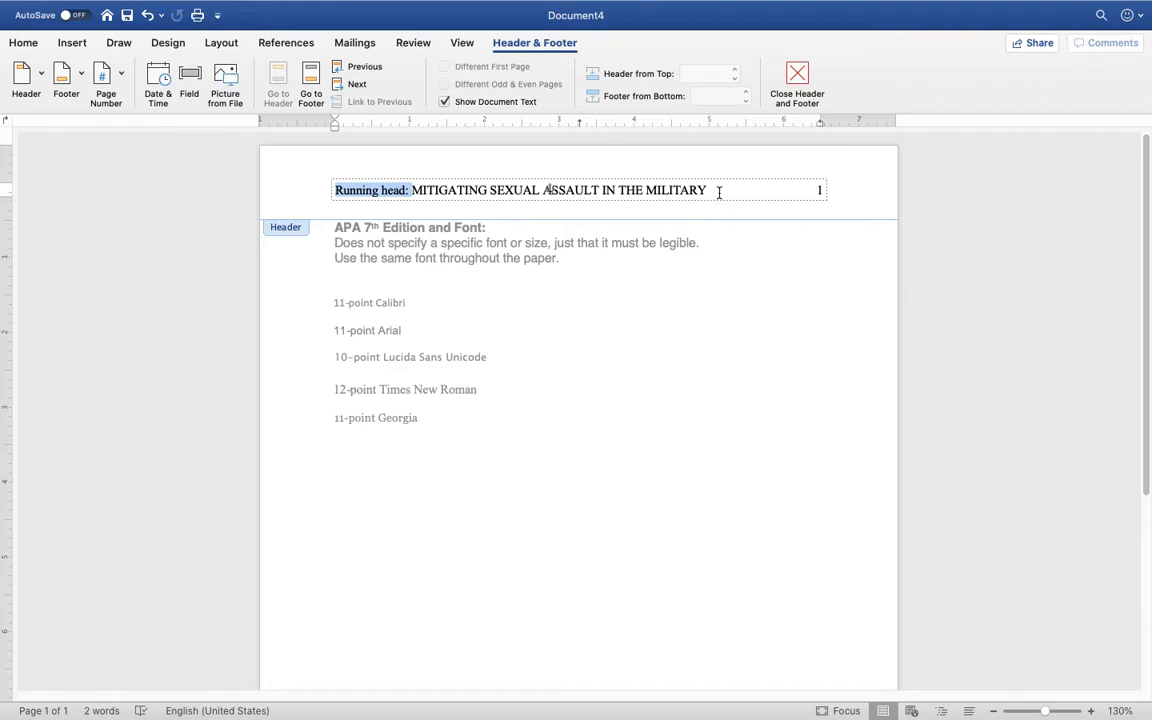
{"action": "left_click_drag", "start_coordinate": [717, 190], "coordinate": [411, 190]}
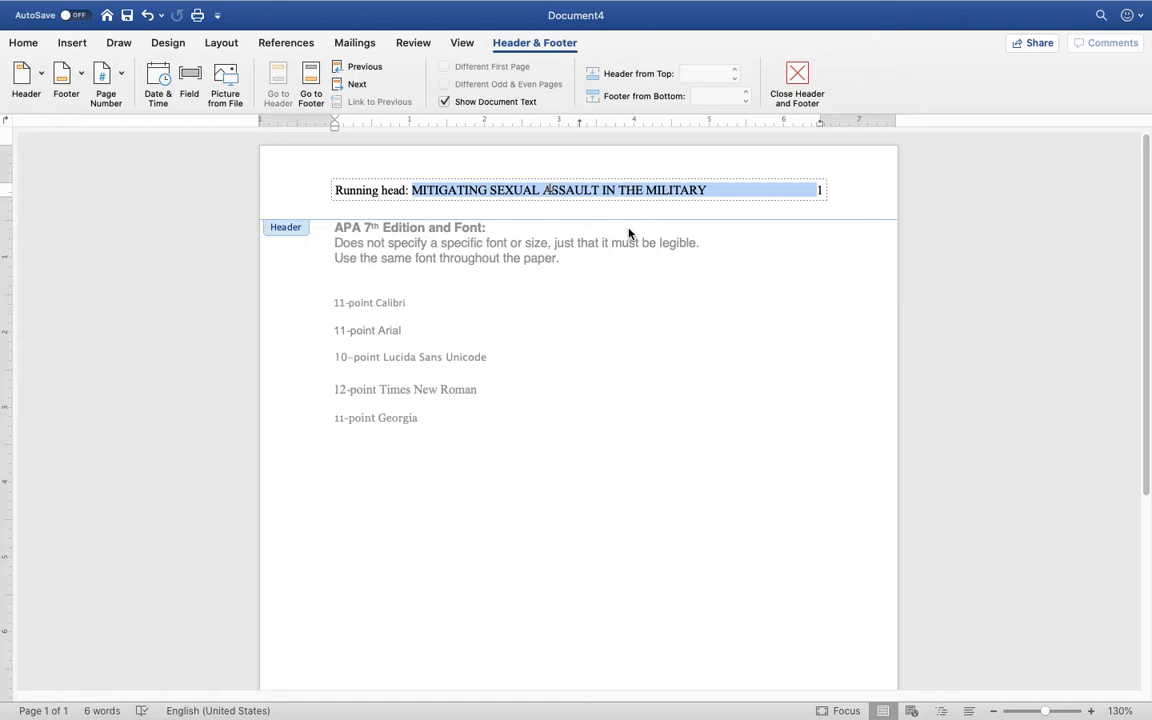
{"action": "left_click", "coordinate": [841, 201]}
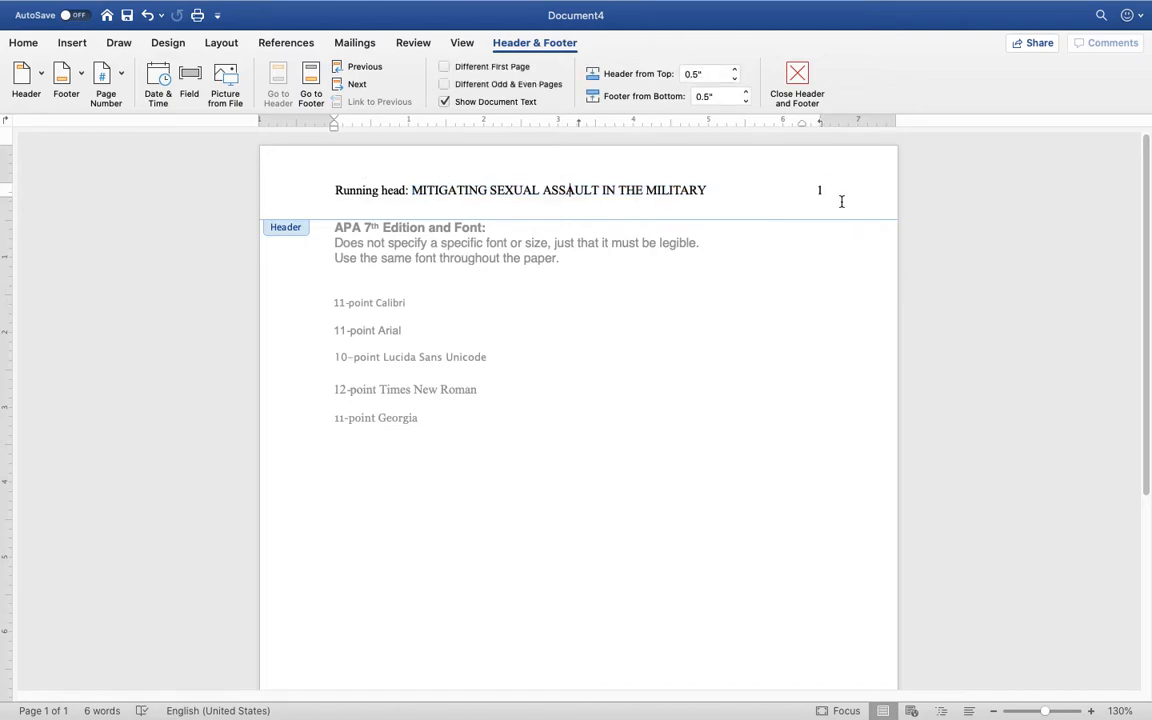
{"action": "triple_click", "coordinate": [730, 188]}
{"action": "key", "text": "BackSpace"}
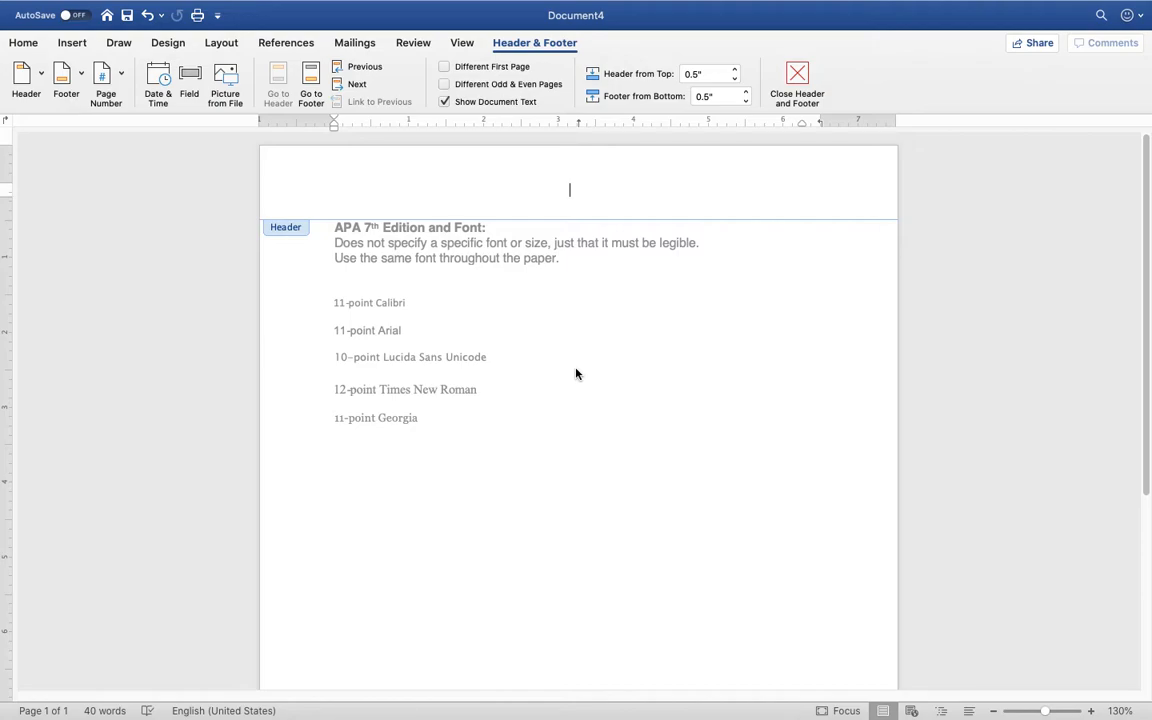
Insert a right-aligned page number 1 in the header
{"action": "double_click", "coordinate": [576, 372]}
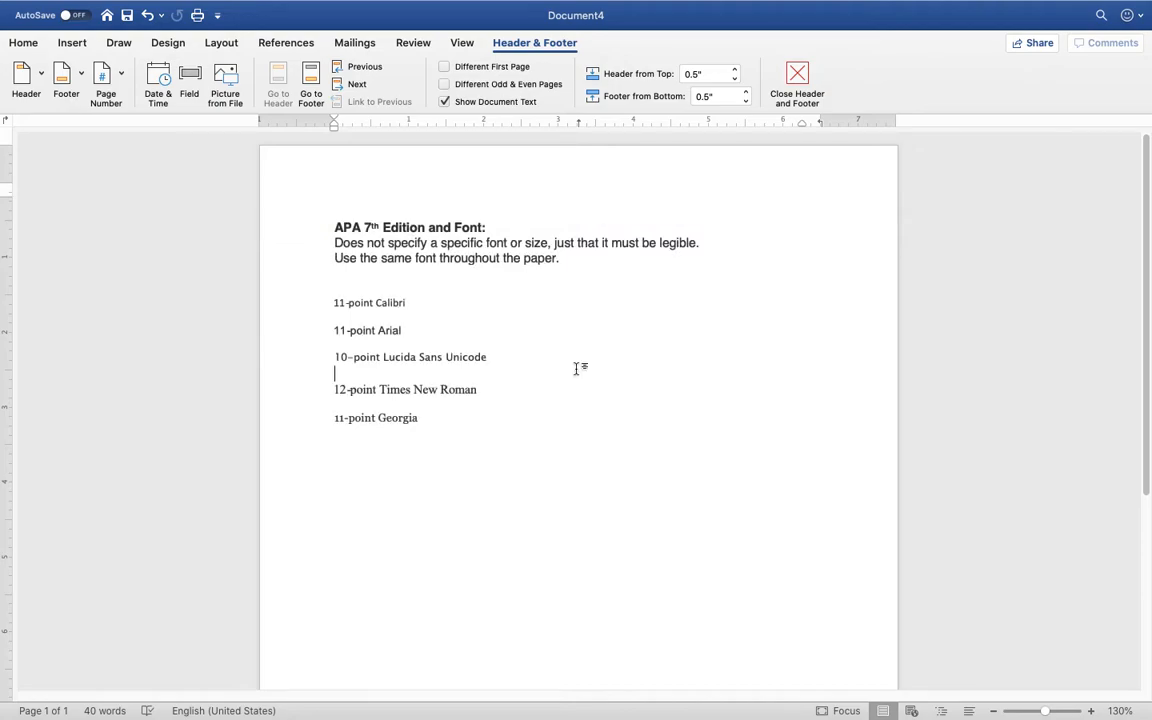
{"action": "double_click", "coordinate": [641, 163]}
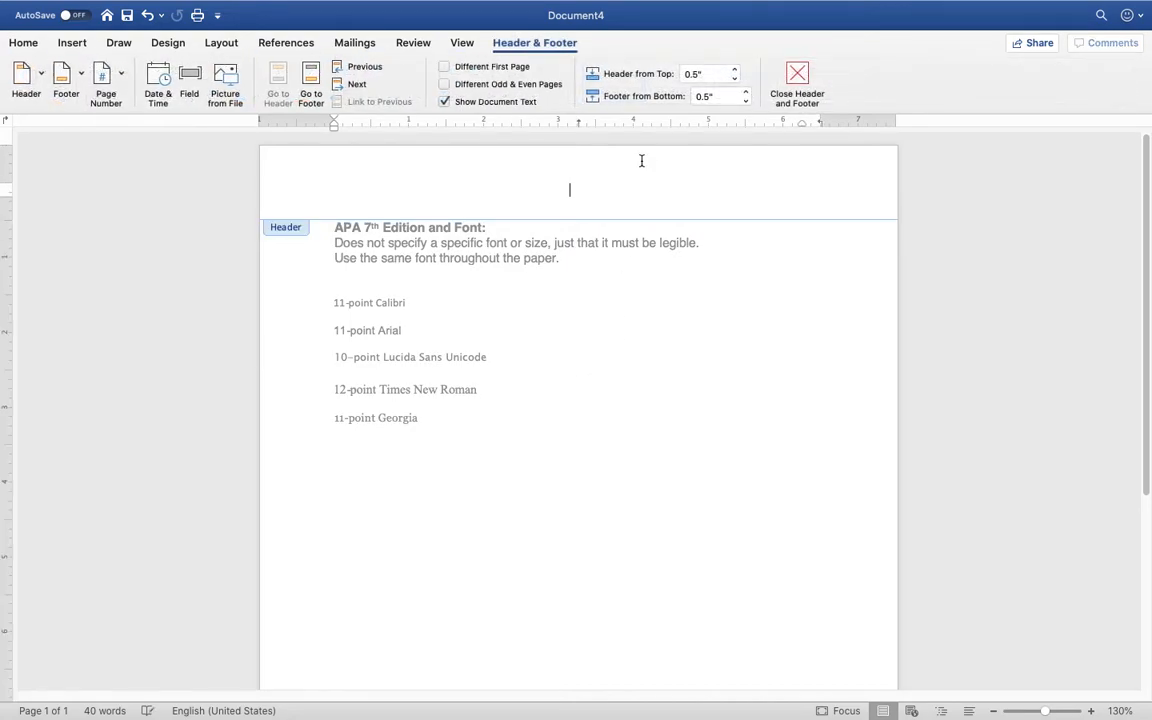
{"action": "left_click", "coordinate": [122, 77]}
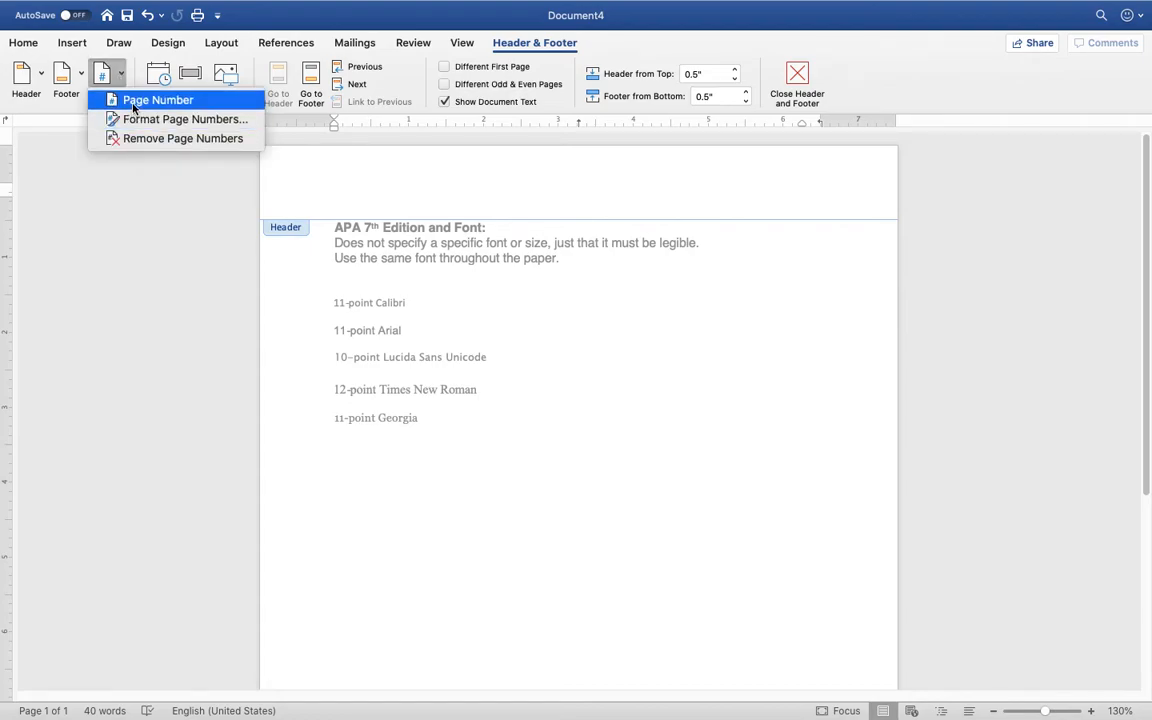
{"action": "left_click", "coordinate": [132, 102]}
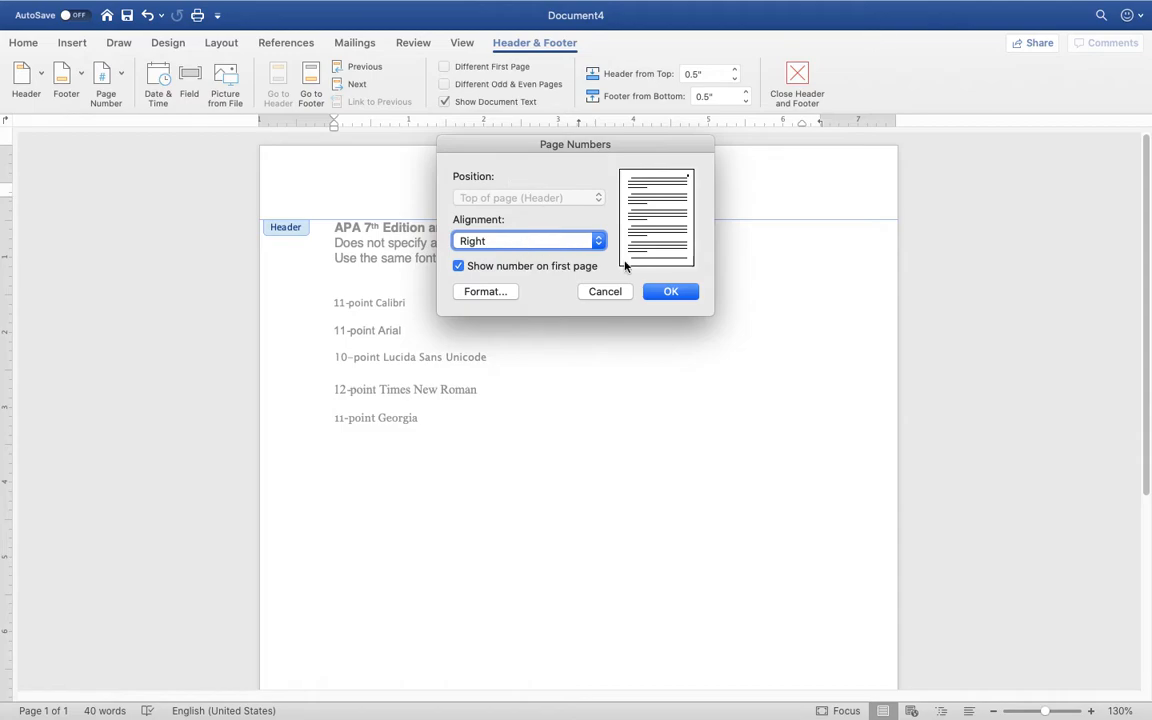
{"action": "left_click", "coordinate": [670, 291]}
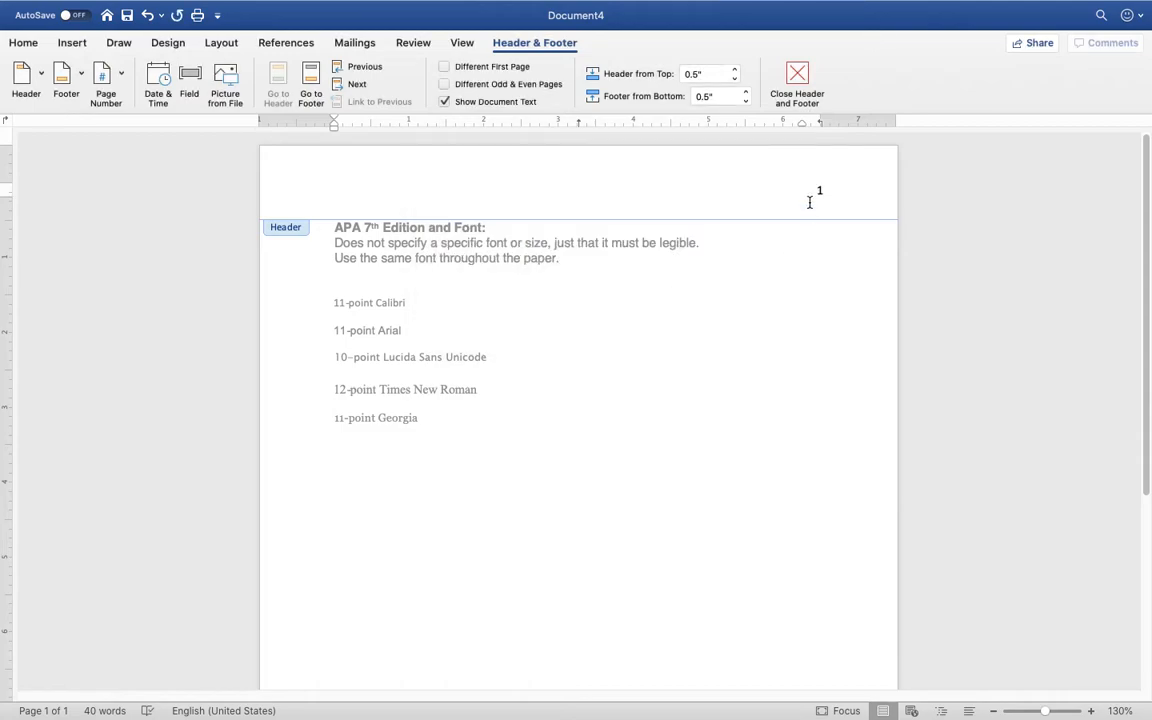
Set the header page number in Times New Roman and return to the document body
{"action": "left_click", "coordinate": [25, 46]}
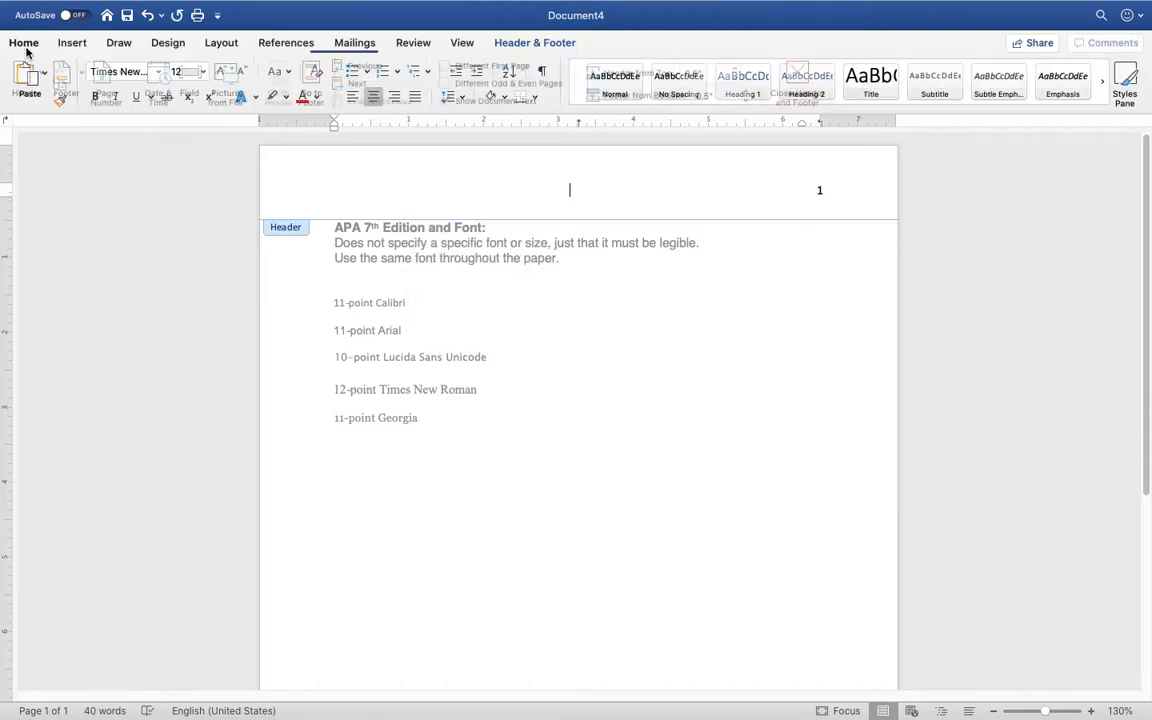
{"action": "left_click", "coordinate": [819, 188]}
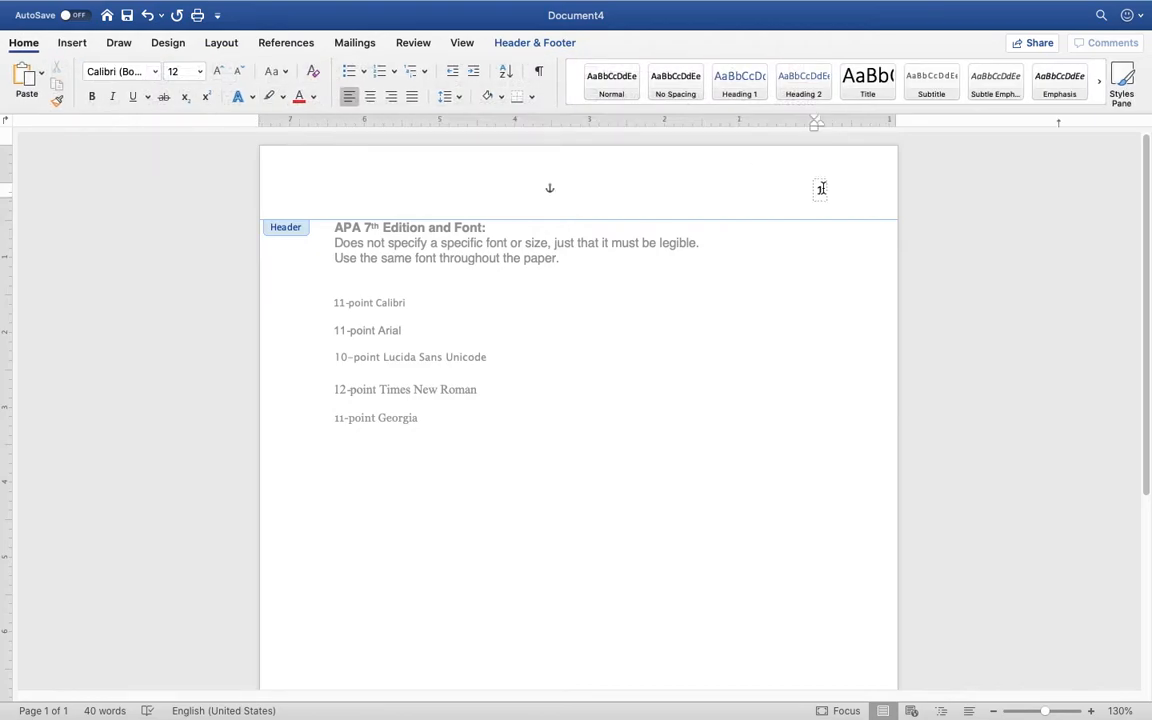
{"action": "double_click", "coordinate": [820, 189]}
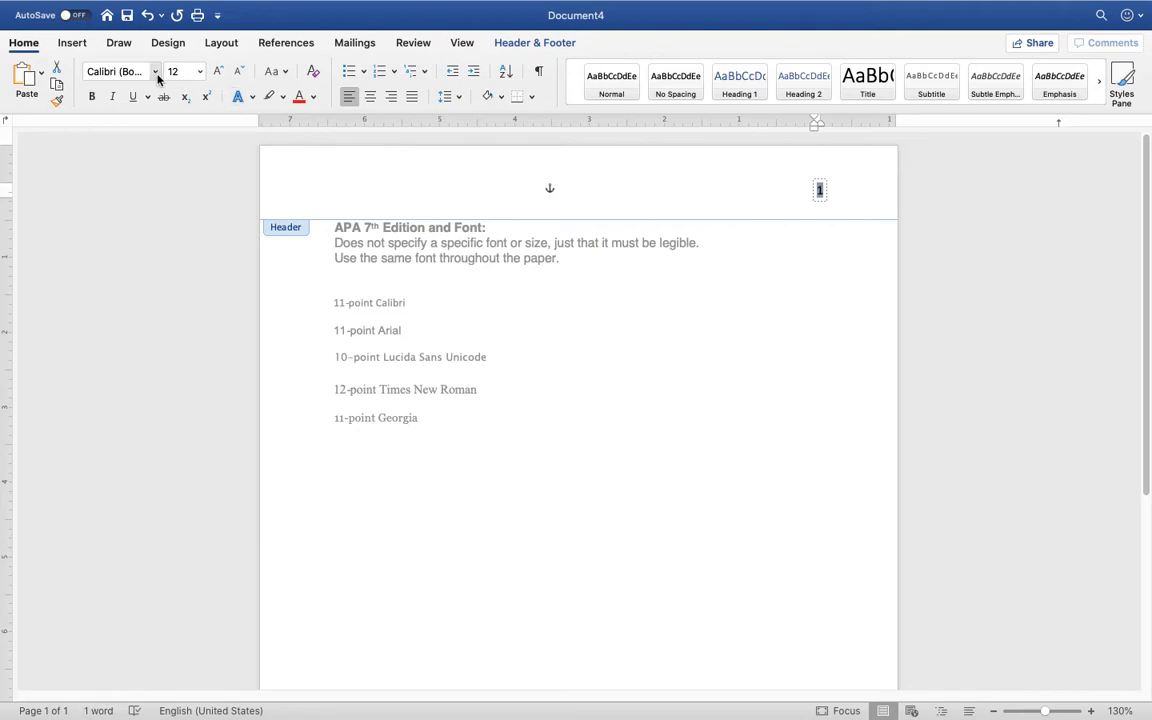
{"action": "left_click", "coordinate": [155, 71]}
{"action": "left_click", "coordinate": [168, 201]}
{"action": "double_click", "coordinate": [697, 280]}
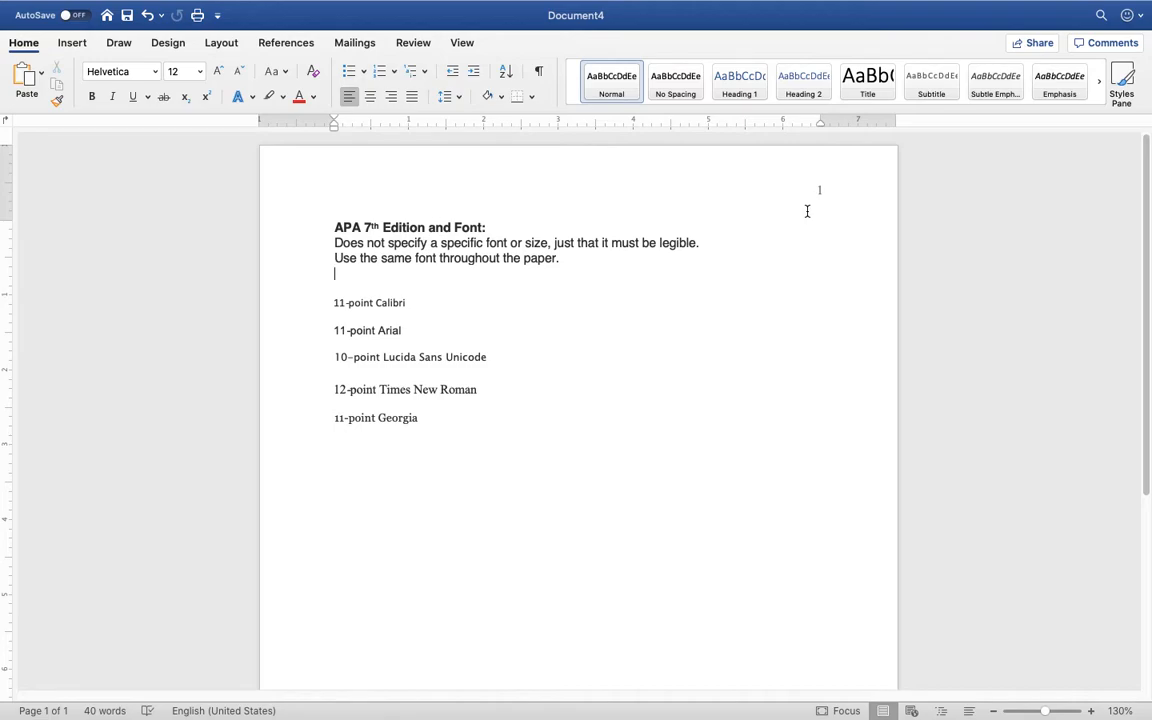
{"action": "double_click", "coordinate": [684, 175]}
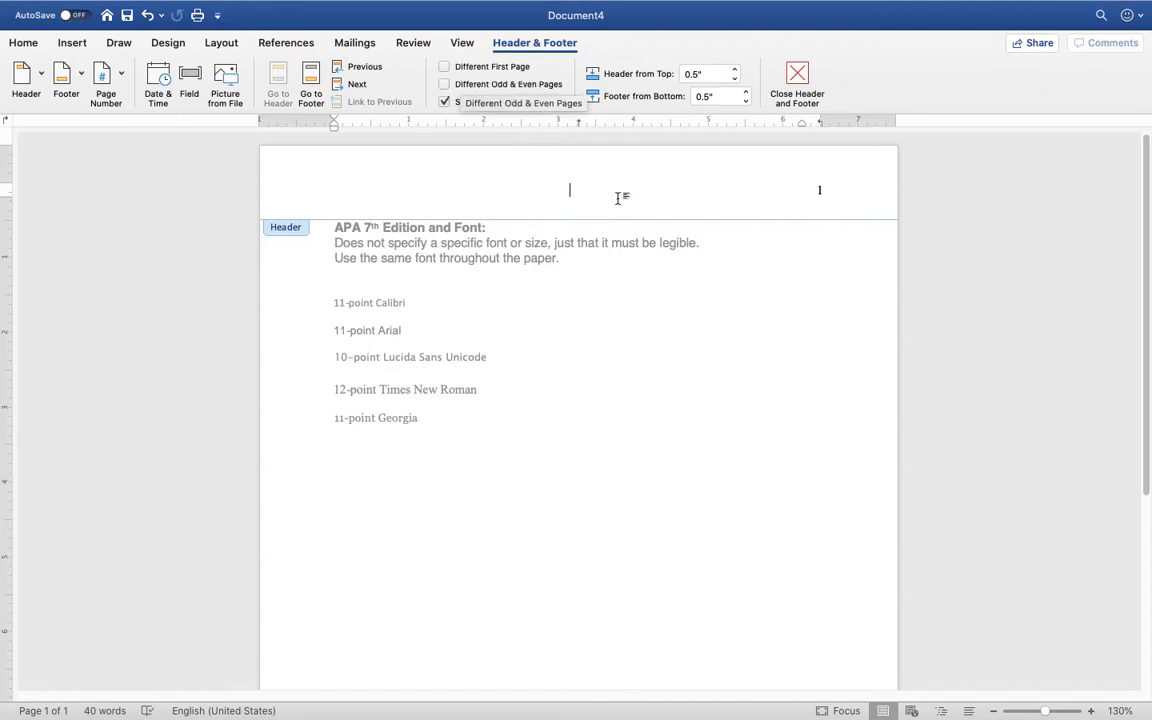
{"action": "double_click", "coordinate": [733, 307]}
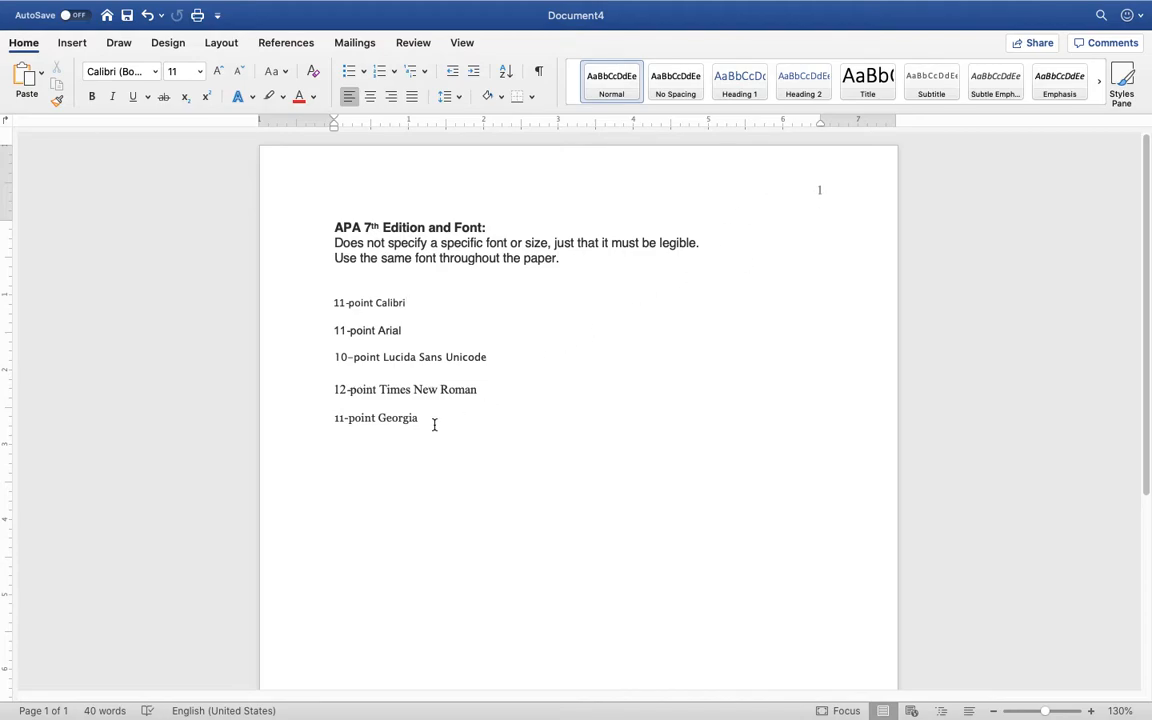
Select the font sample lines from Arial to Georgia and delete them, leaving the page empty
{"action": "left_click_drag", "start_coordinate": [433, 419], "coordinate": [337, 303]}
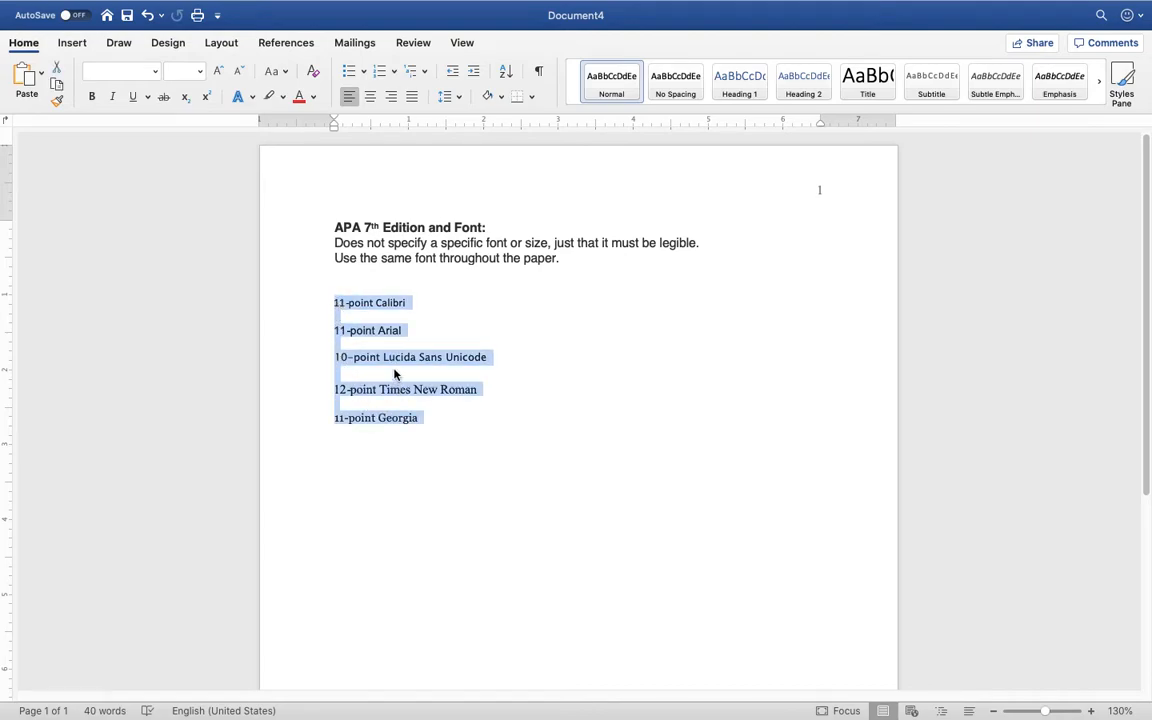
{"action": "left_click", "coordinate": [457, 424]}
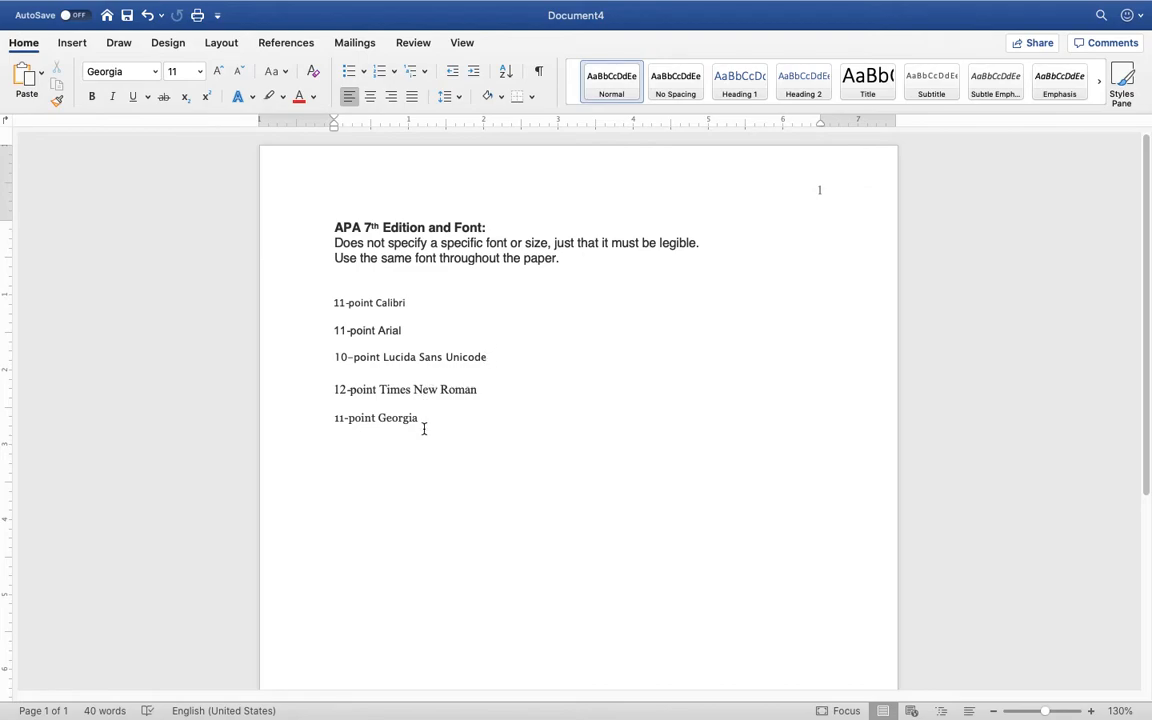
{"action": "left_click_drag", "start_coordinate": [419, 420], "coordinate": [334, 229]}
{"action": "key", "text": "BackSpace"}
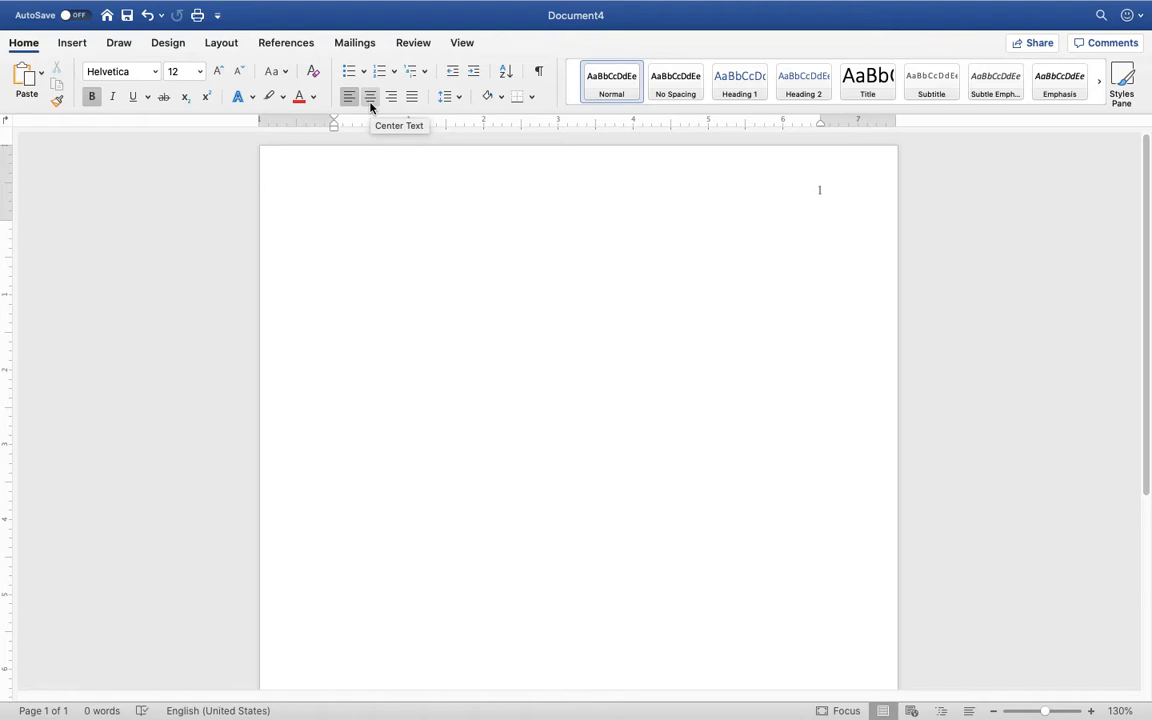
Center the blank first line, then toggle the View tab's Ruler off and back on
{"action": "left_click", "coordinate": [370, 97]}
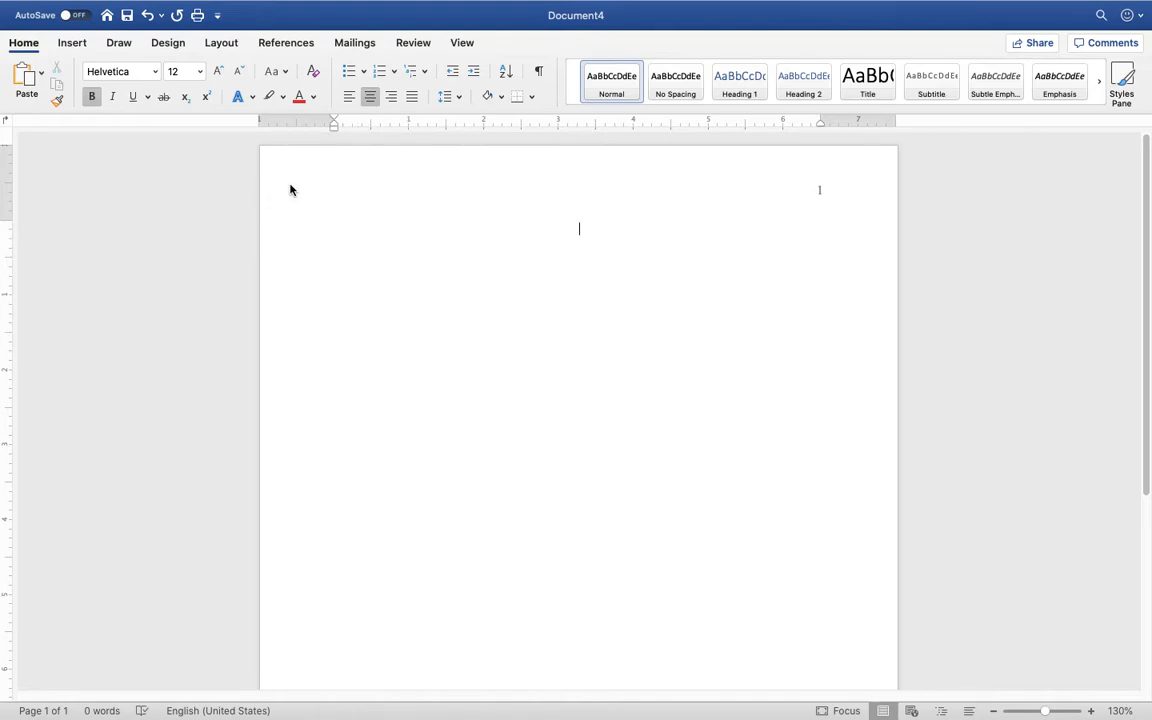
{"action": "left_click", "coordinate": [460, 45]}
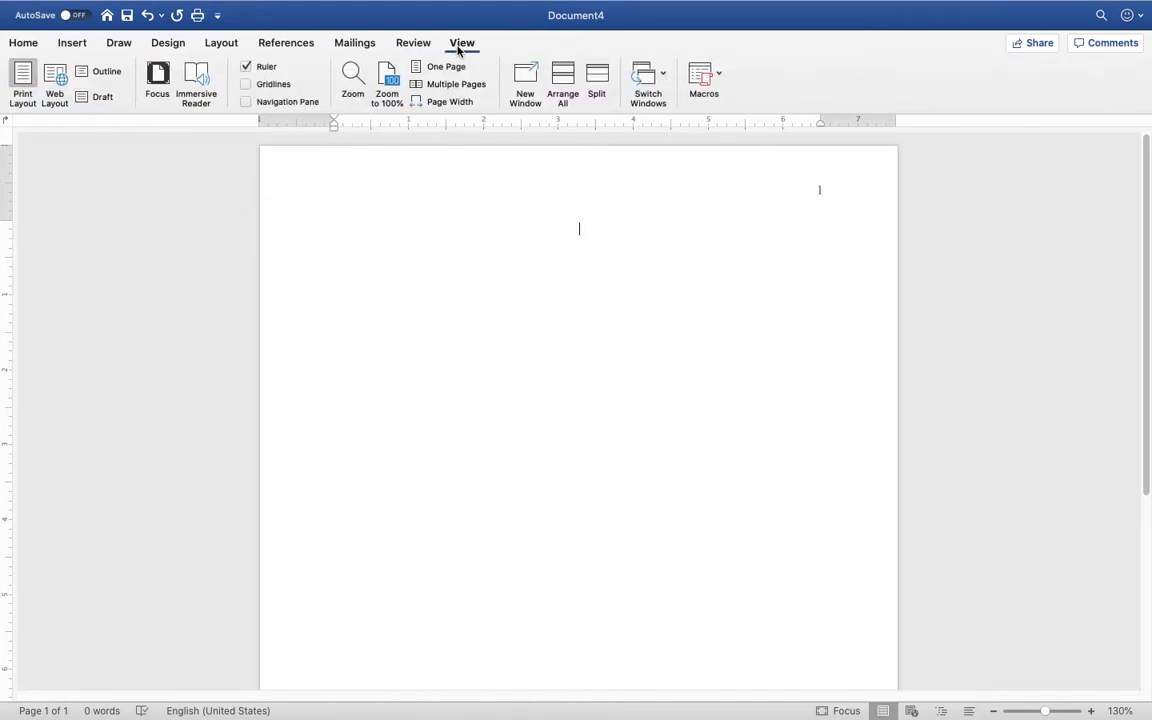
{"action": "left_click", "coordinate": [246, 67]}
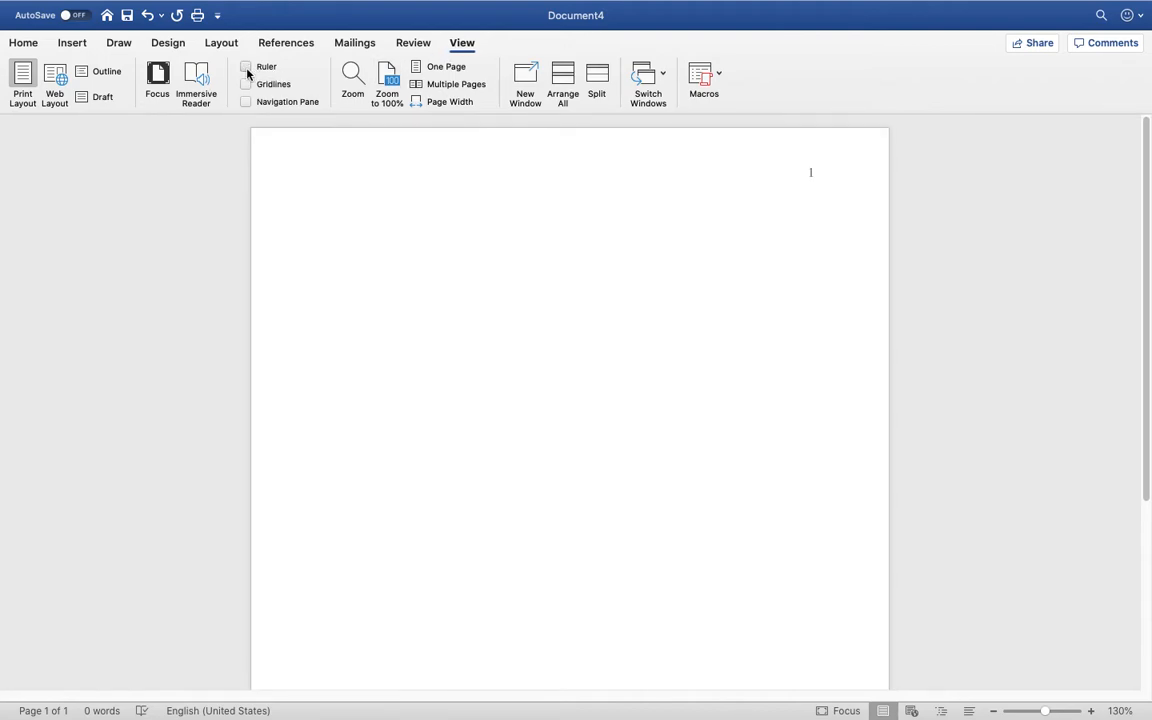
{"action": "left_click", "coordinate": [246, 67]}
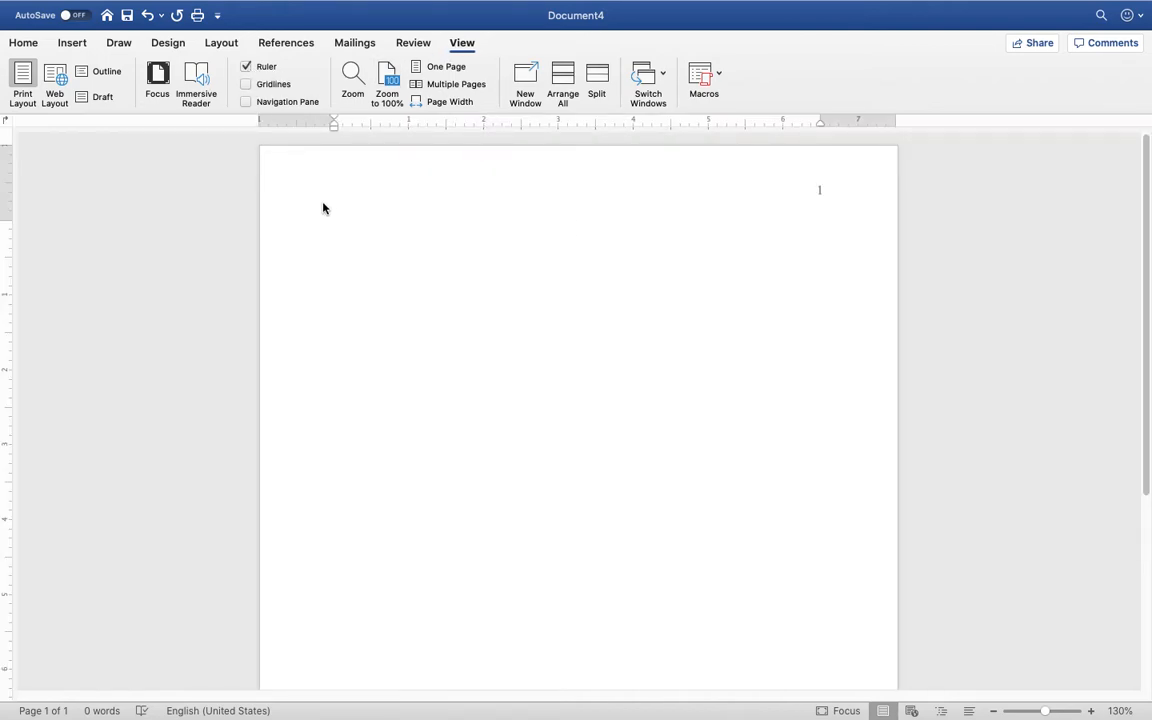
{"action": "left_click", "coordinate": [247, 70]}
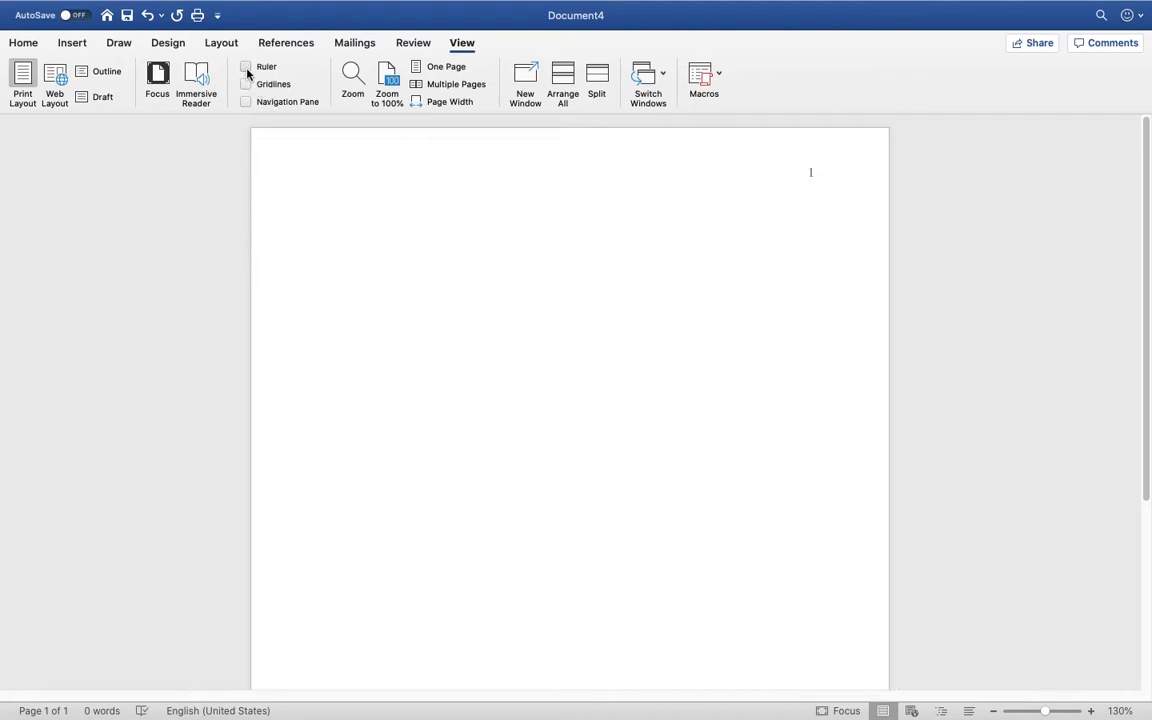
{"action": "left_click", "coordinate": [247, 68]}
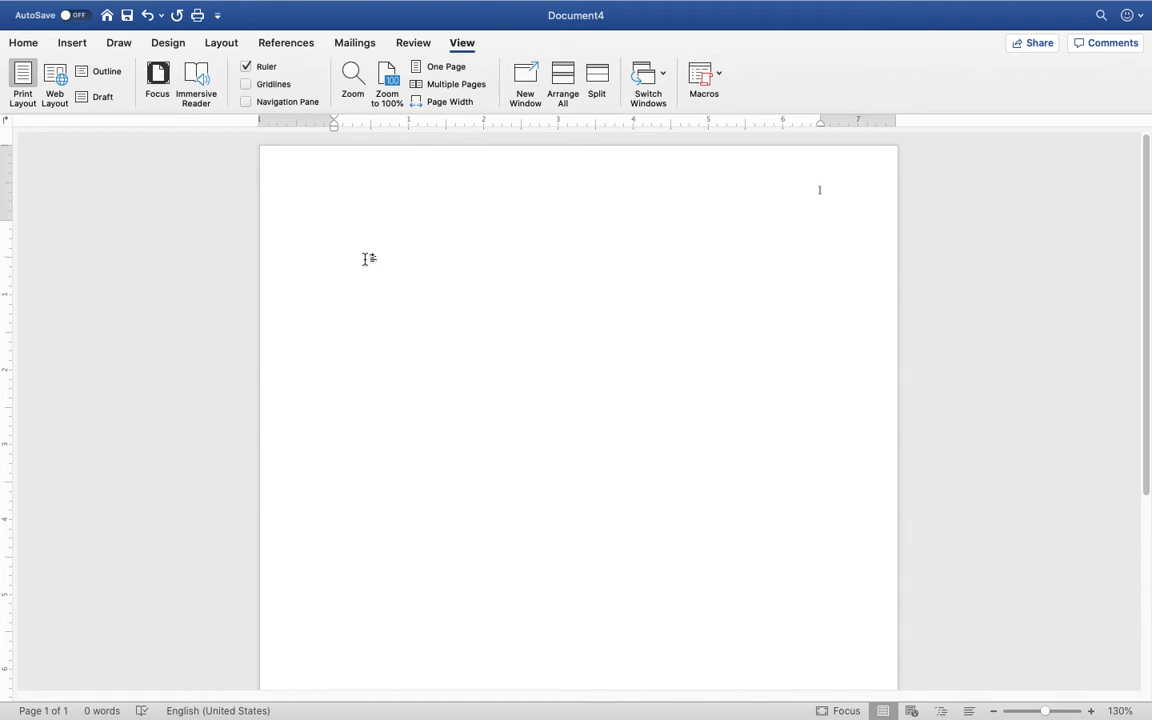
Show the Line and Paragraph Spacing dropdown on the Home tab
{"action": "left_click", "coordinate": [23, 43]}
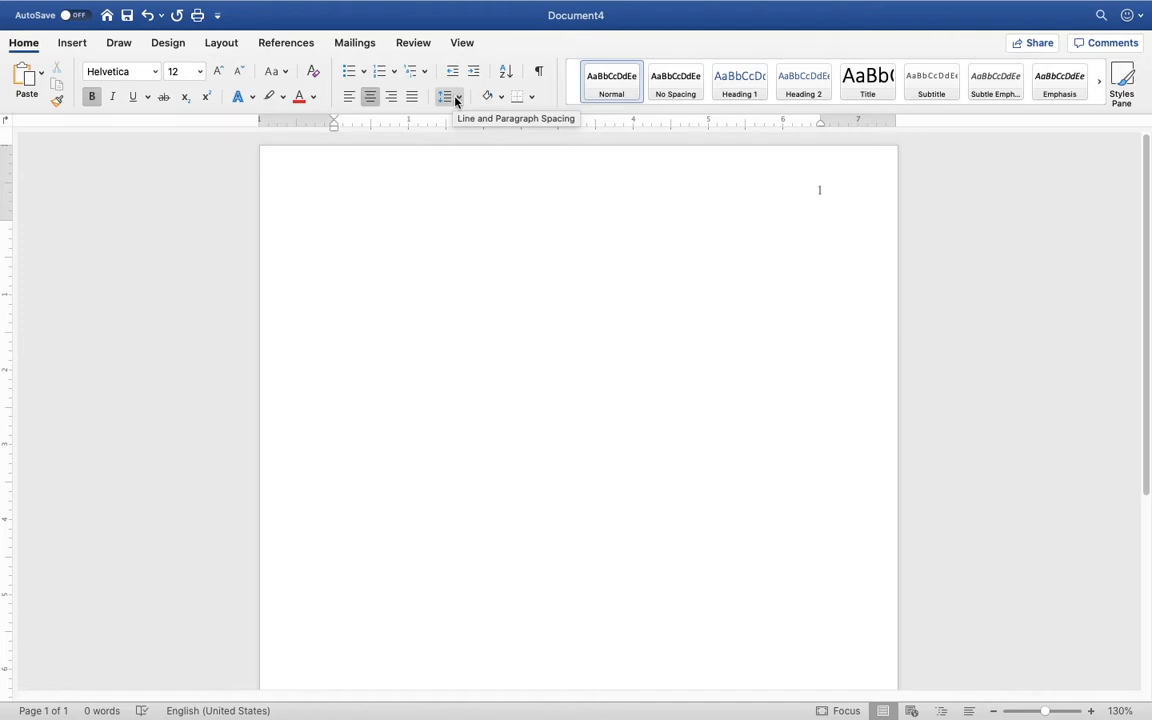
{"action": "left_click", "coordinate": [459, 97]}
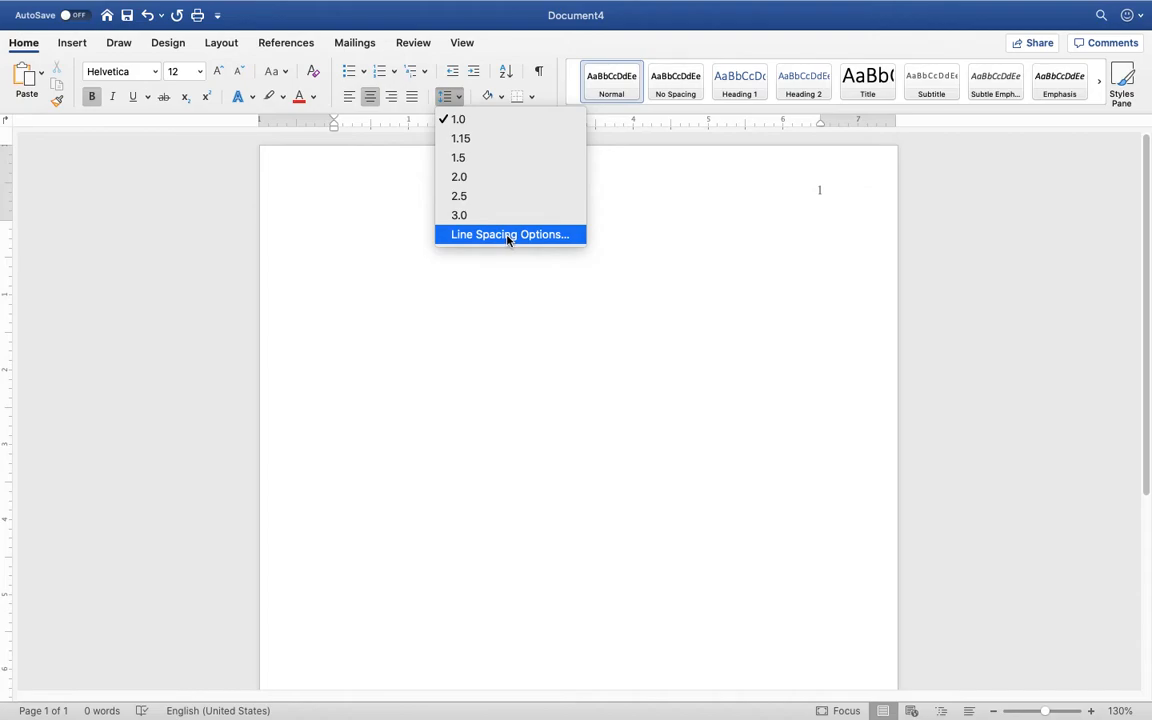
In the Paragraph dialog, set Double line spacing with centered alignment and 0 pt before and after
{"action": "left_click", "coordinate": [508, 235]}
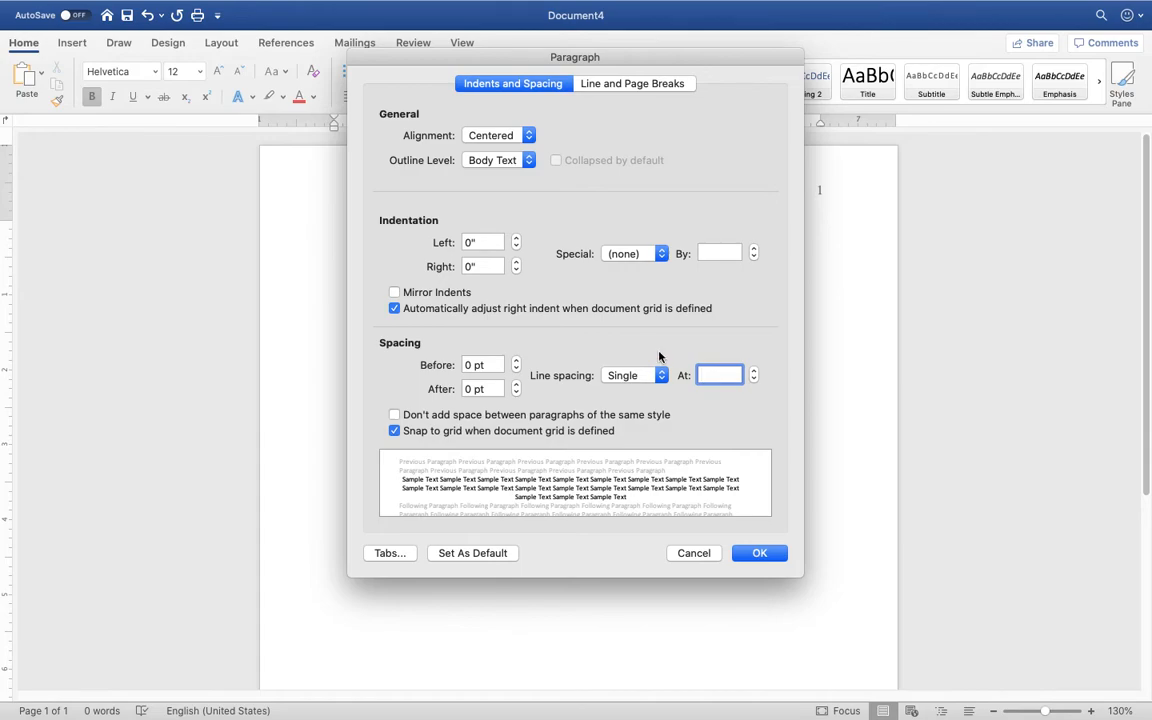
{"action": "left_click", "coordinate": [640, 376]}
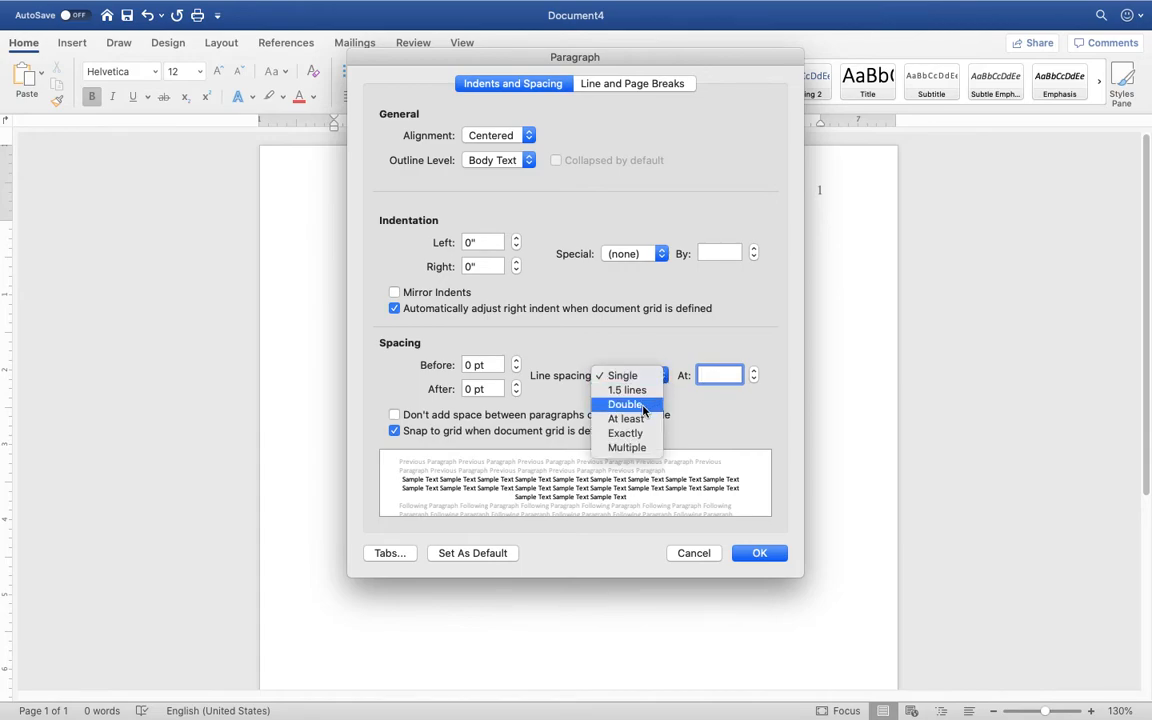
{"action": "left_click", "coordinate": [643, 405]}
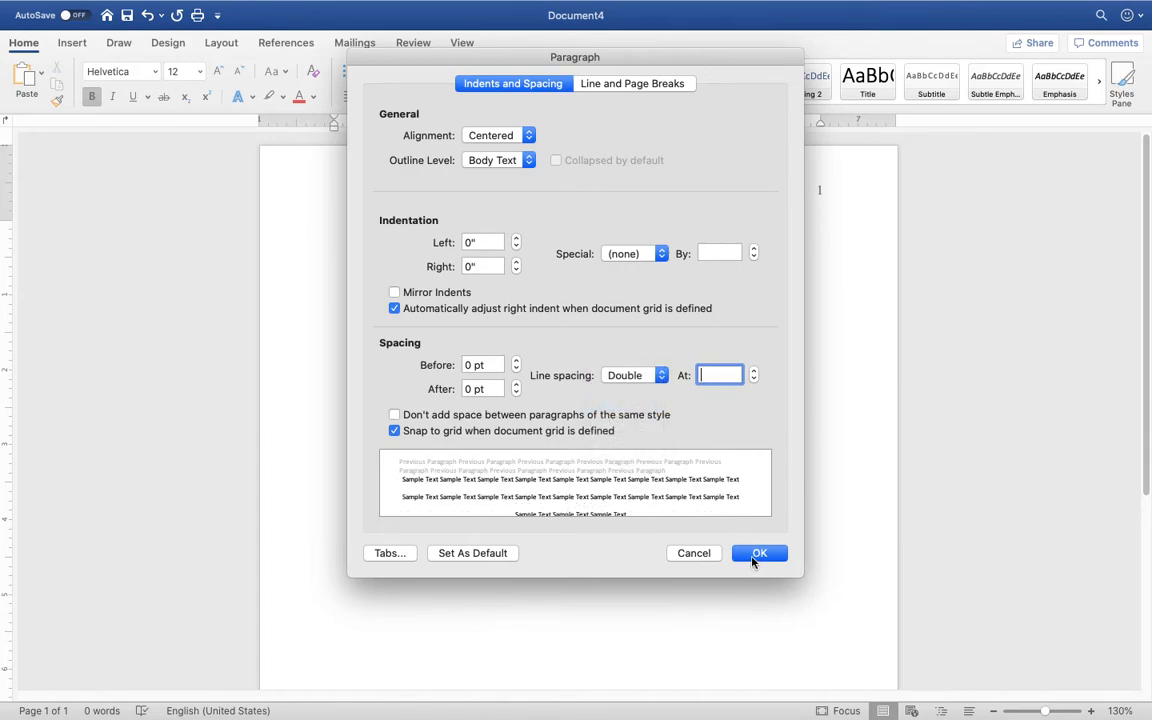
{"action": "left_click", "coordinate": [754, 556]}
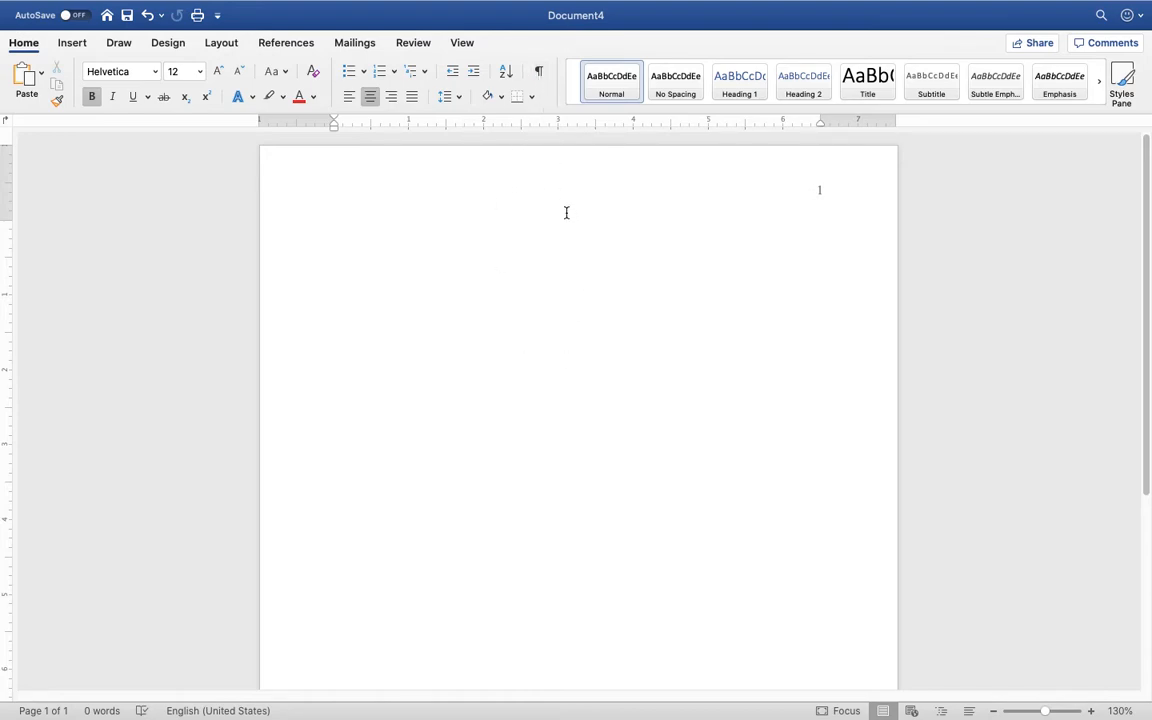
Show paragraph marks and type the bold title 'Mitigating Sexual Assault in the Military', fixing typos
{"action": "left_click", "coordinate": [539, 77]}
{"action": "type", "text": "MITG"}
{"action": "key", "text": "BackSpace"}
{"action": "key", "text": "BackSpace"}
{"action": "key", "text": "BackSpace"}
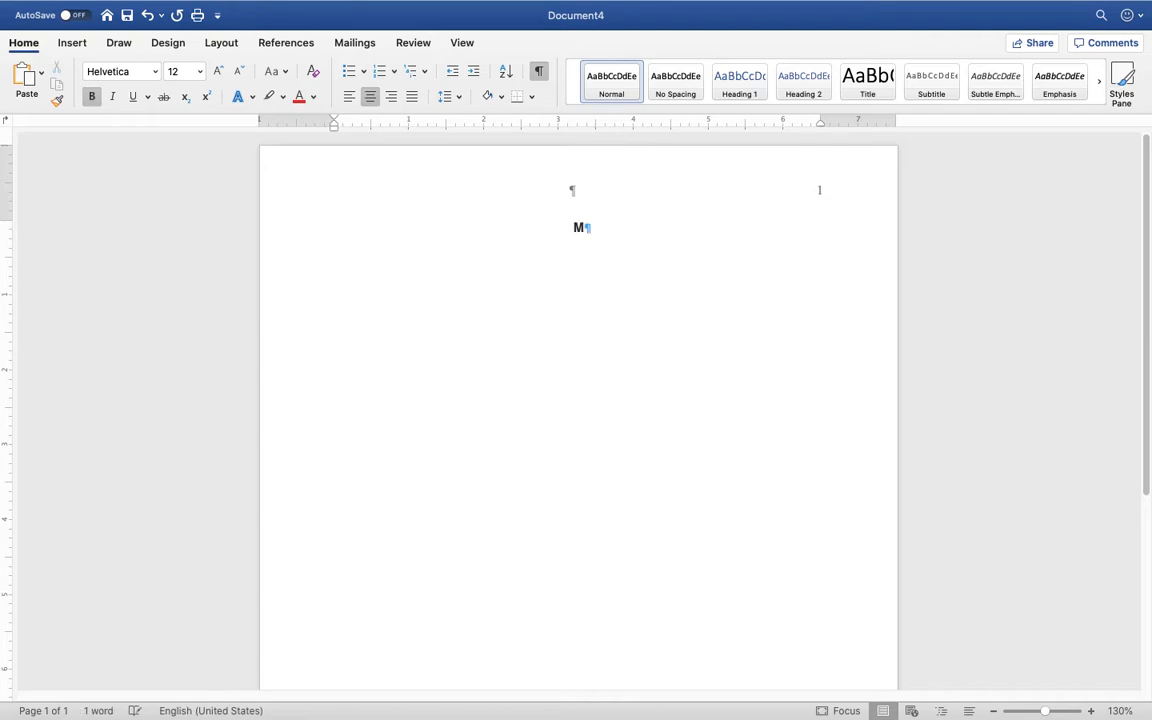
{"action": "key", "text": "BackSpace"}
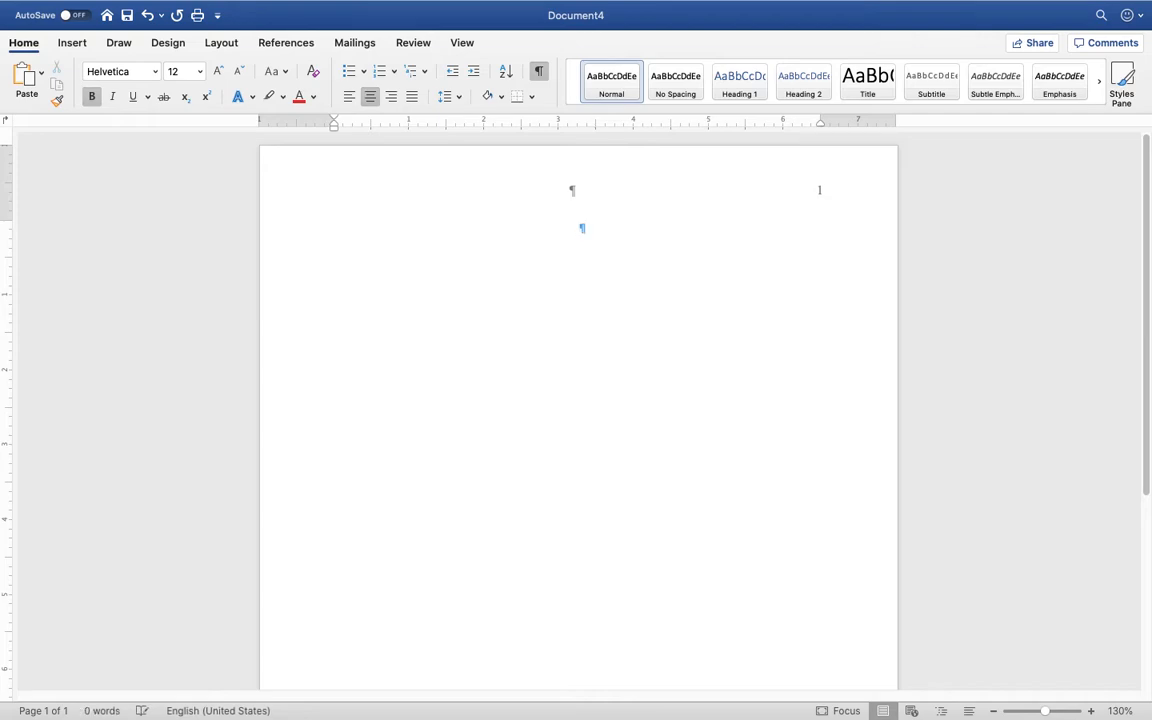
{"action": "type", "text": "Mitigati"}
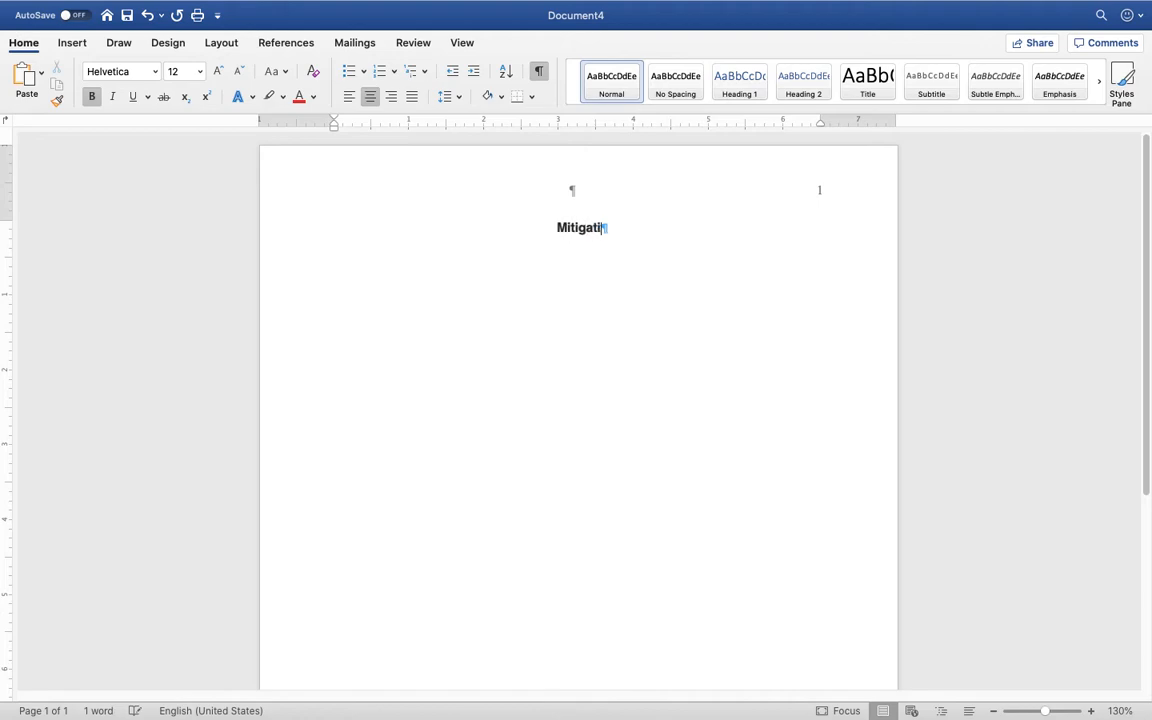
{"action": "type", "text": "ng Sexual A"}
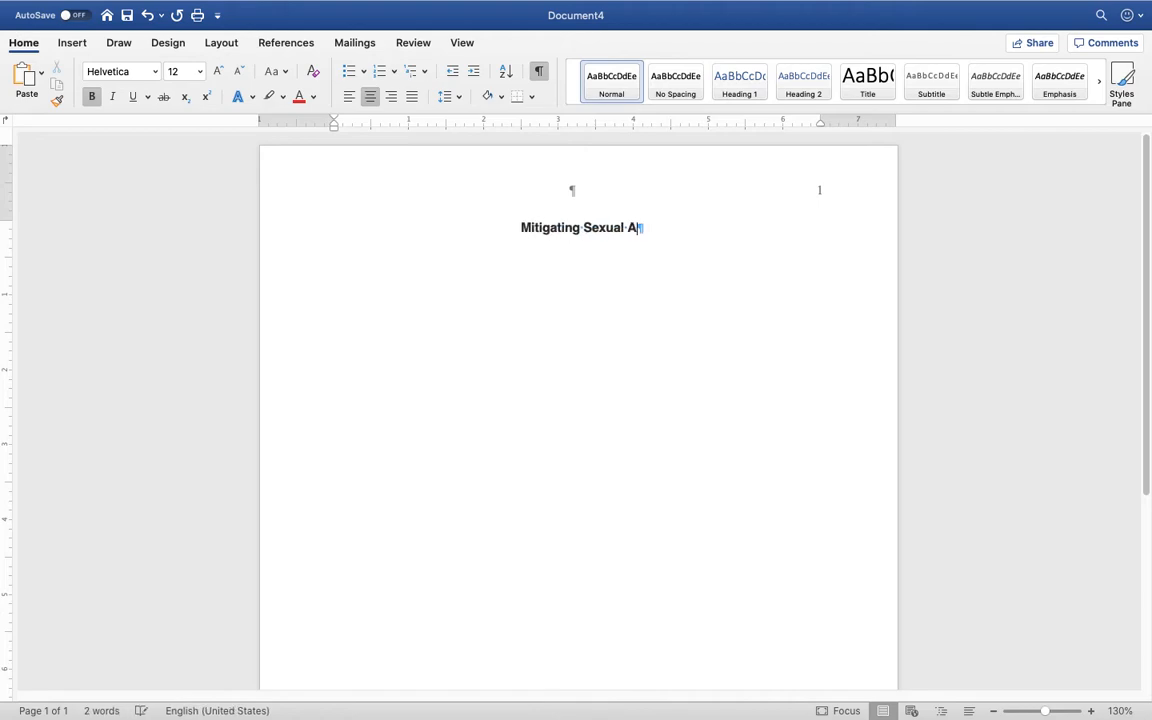
{"action": "type", "text": "ssault in the ilita"}
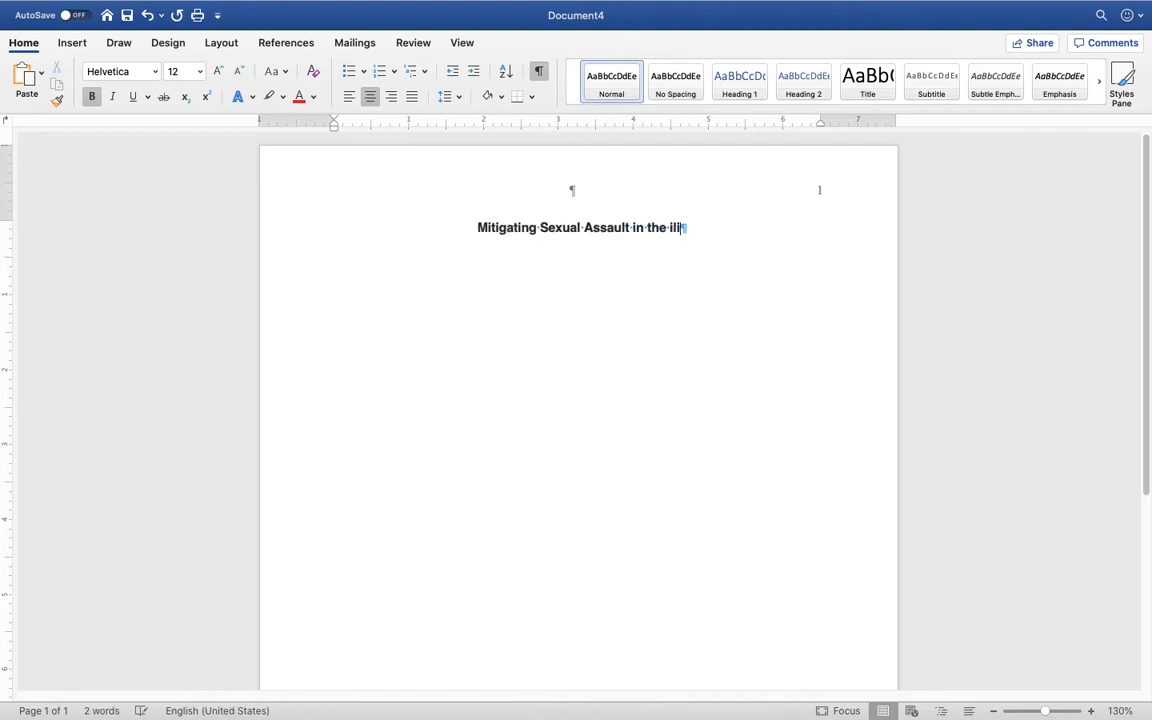
{"action": "key", "text": "BackSpace"}
{"action": "key", "text": "BackSpace"}
{"action": "key", "text": "BackSpace"}
{"action": "key", "text": "BackSpace"}
{"action": "key", "text": "BackSpace"}
{"action": "type", "text": "Mi"}
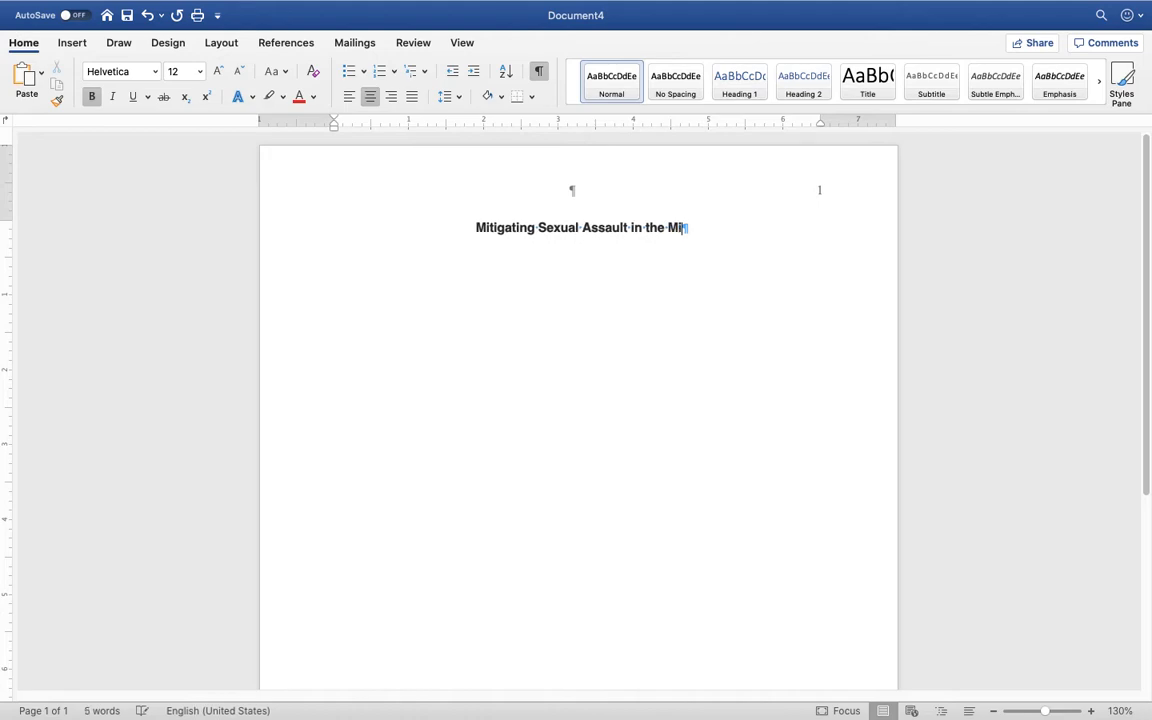
{"action": "type", "text": "litary"}
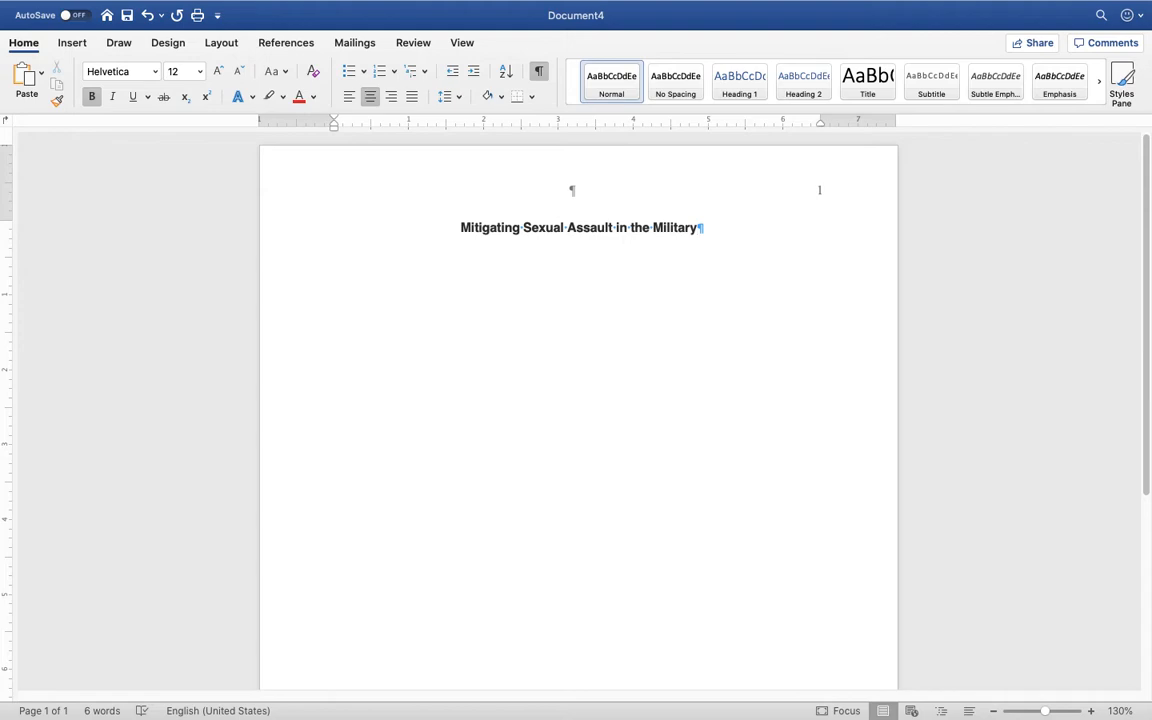
{"action": "type", "text": ":"}
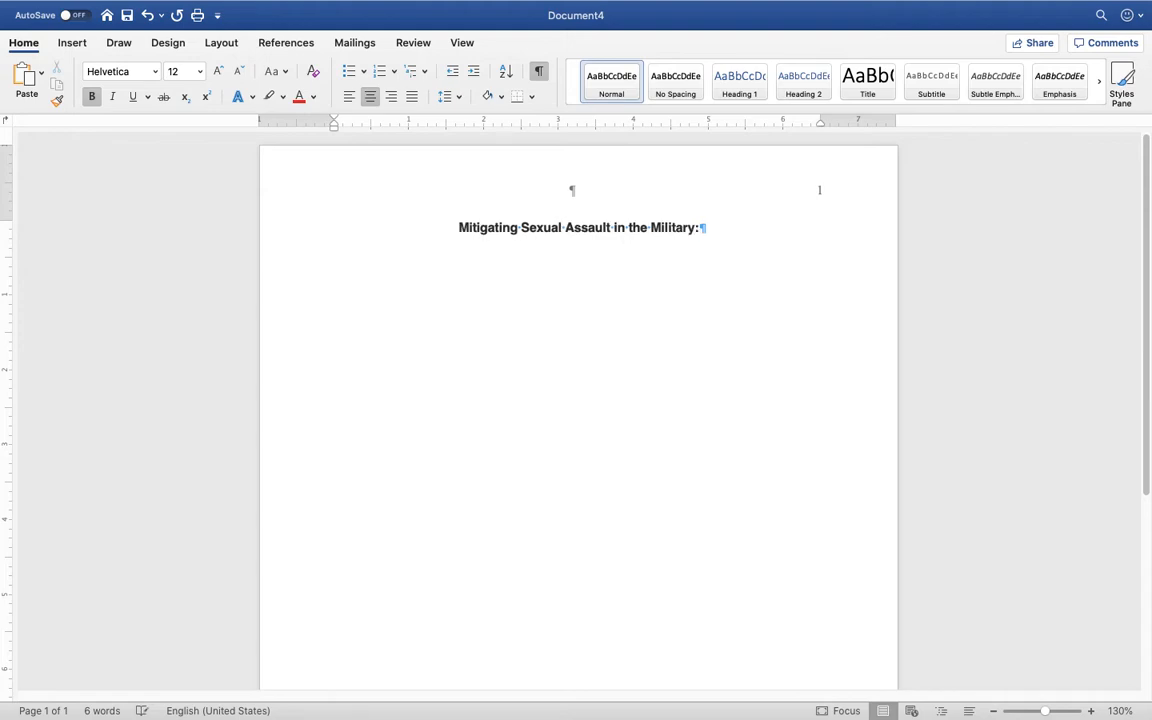
{"action": "key", "text": "Return"}
{"action": "key", "text": "BackSpace"}
{"action": "key", "text": "BackSpace"}
{"action": "key", "text": "BackSpace"}
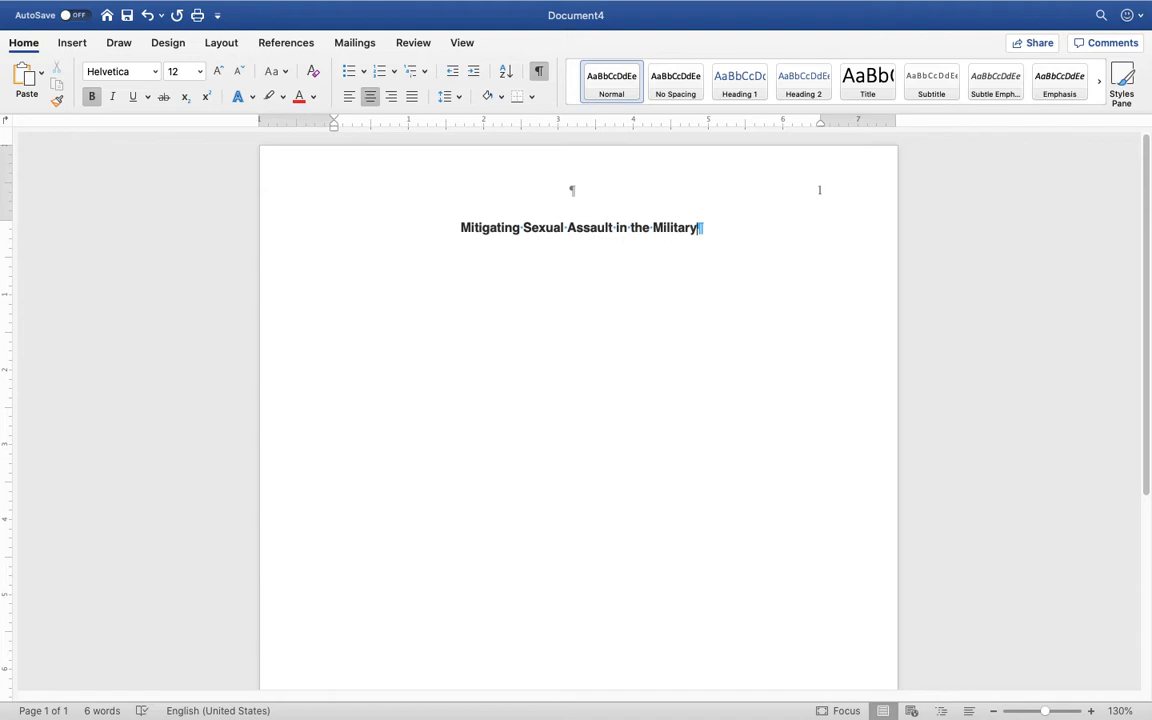
Select the title line and apply the Times New Roman font
{"action": "key", "text": "super+a"}
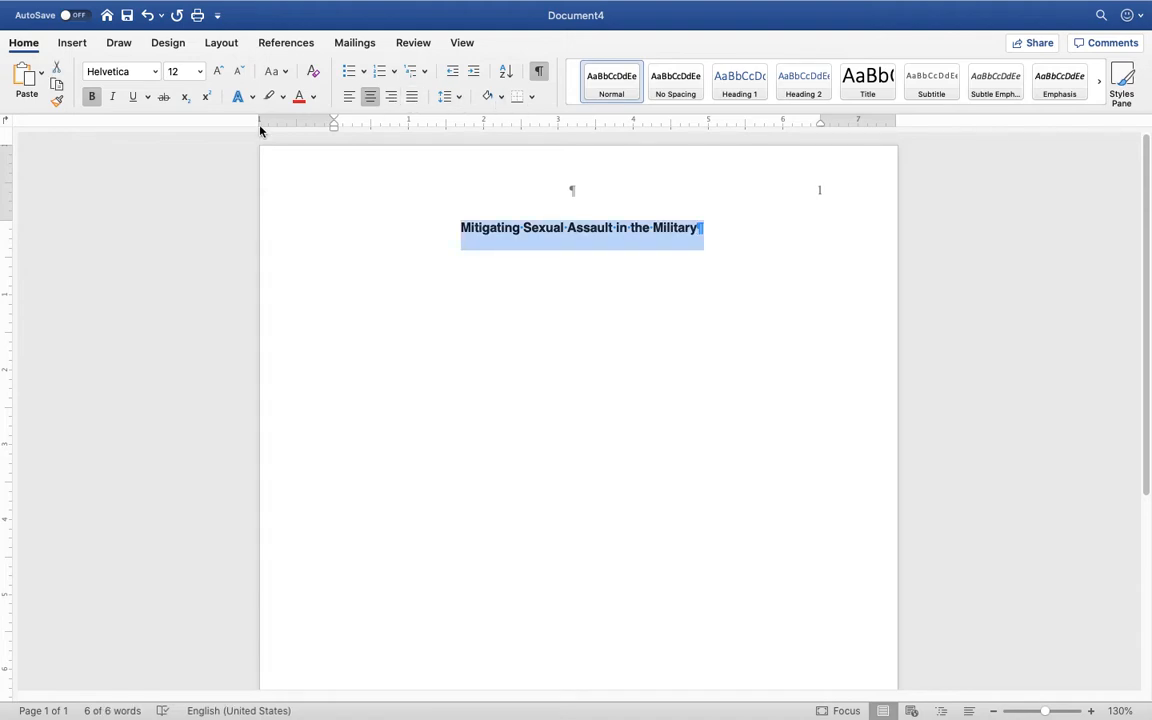
{"action": "left_click", "coordinate": [156, 72]}
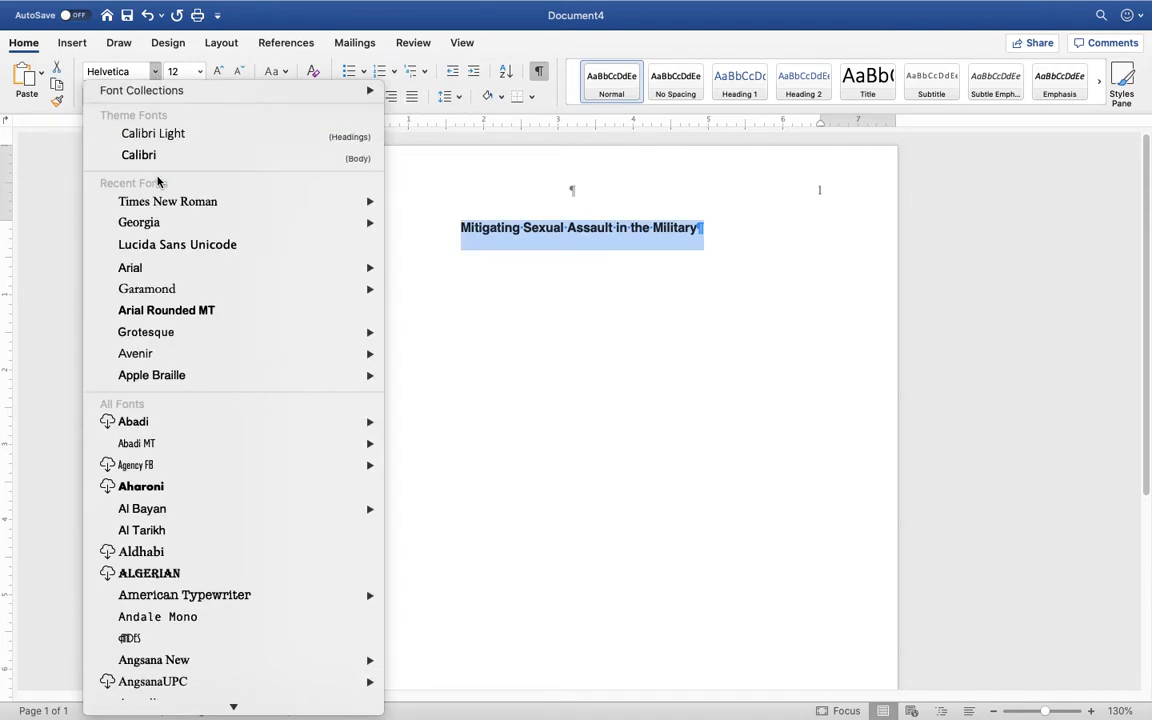
{"action": "left_click", "coordinate": [160, 202]}
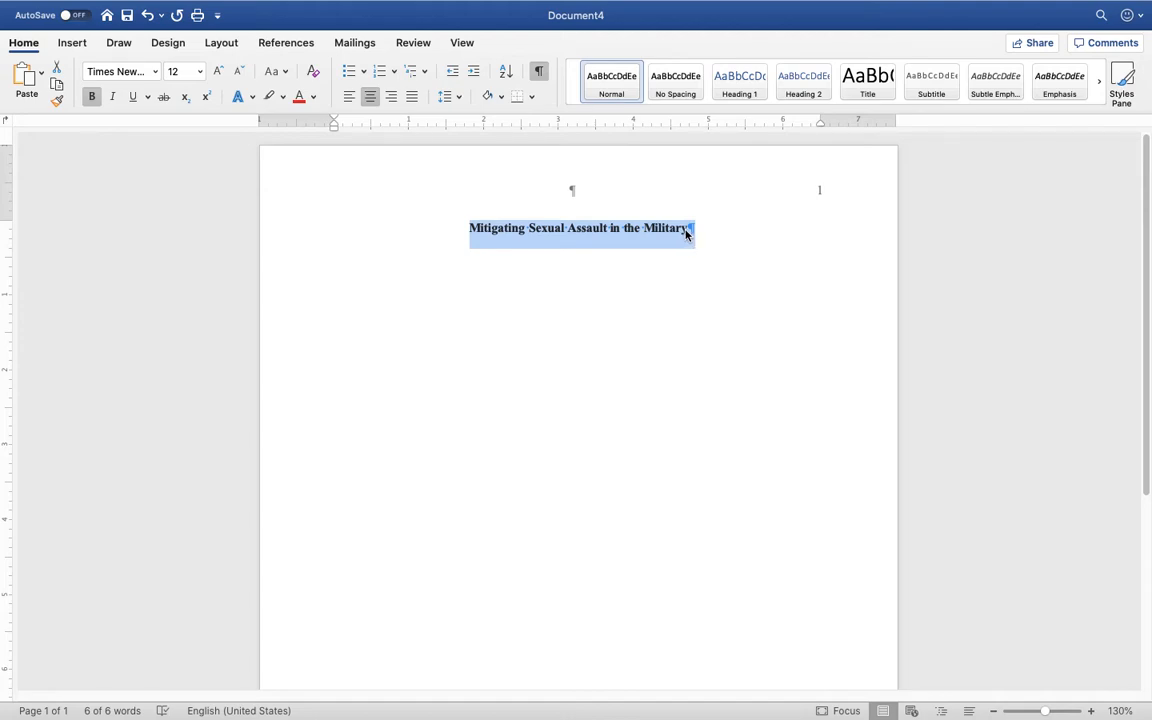
{"action": "left_click", "coordinate": [688, 230]}
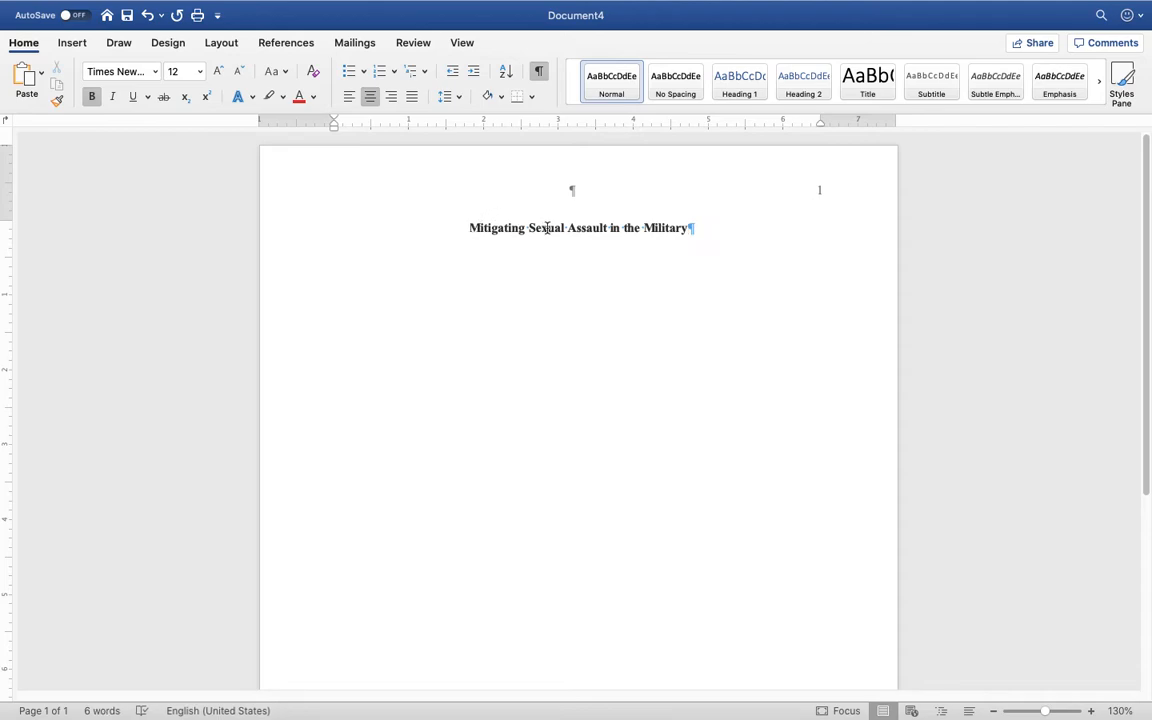
Add three blank lines above the title and empty lines below it
{"action": "key", "text": "Return"}
{"action": "key", "text": "Return"}
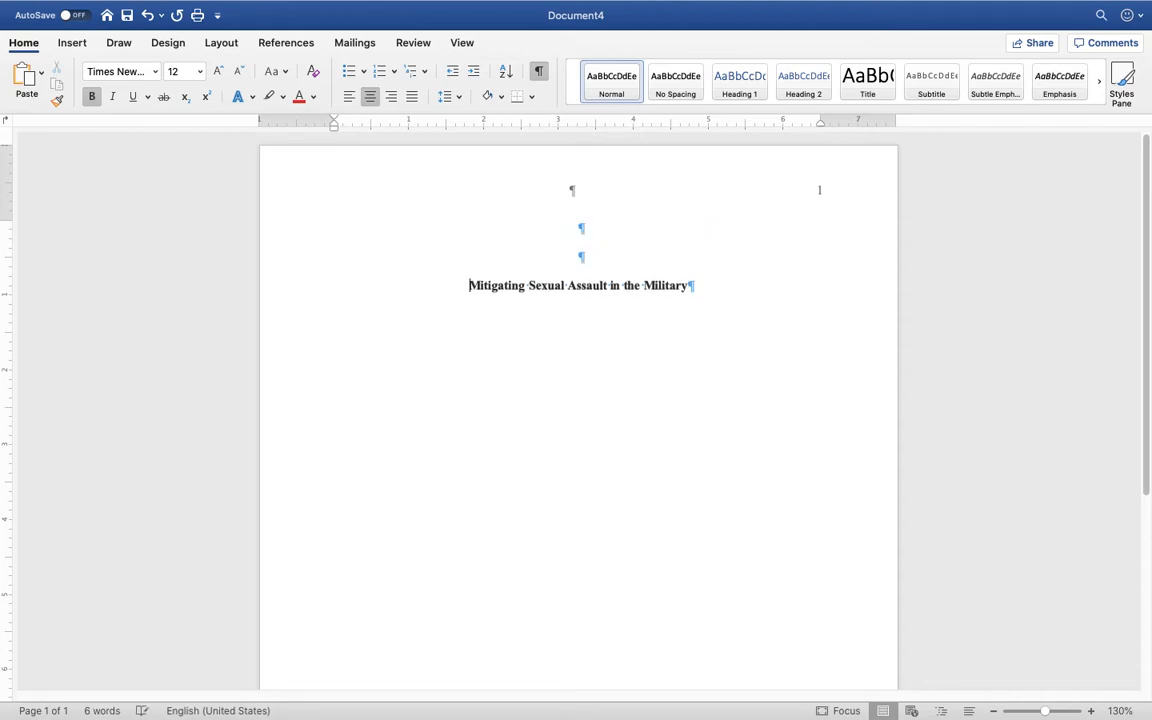
{"action": "key", "text": "Return"}
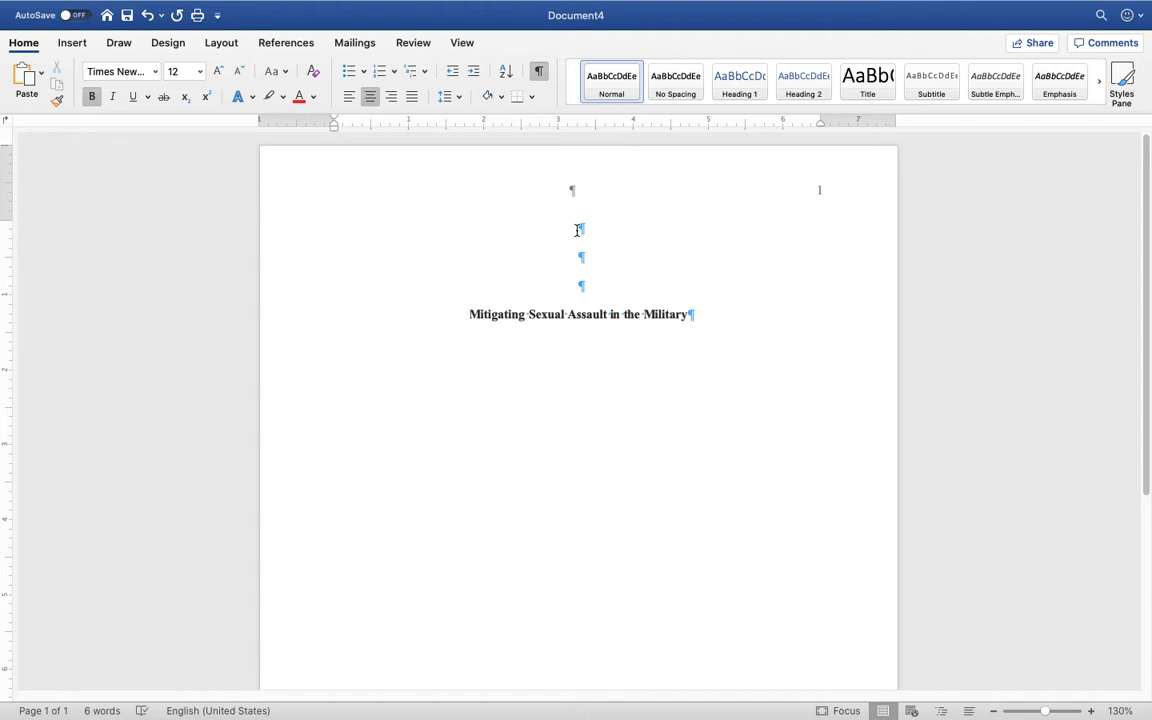
{"action": "left_click", "coordinate": [687, 314]}
{"action": "key", "text": "Return"}
{"action": "key", "text": "super+l"}
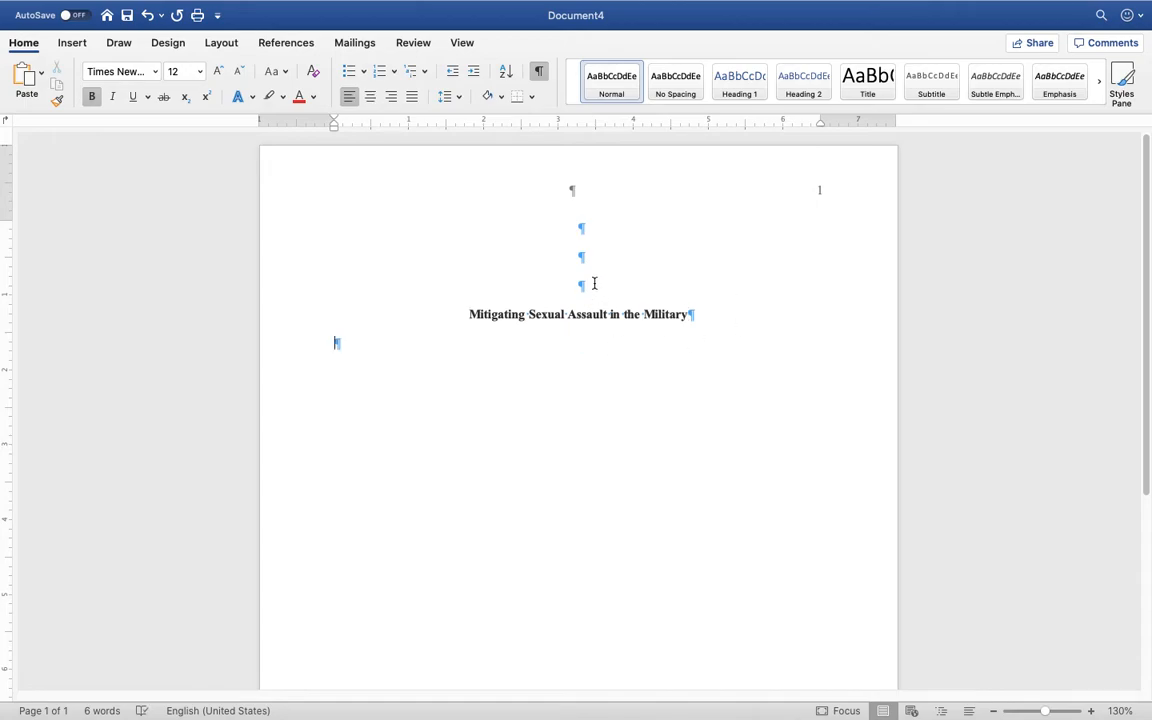
{"action": "left_click", "coordinate": [594, 284]}
{"action": "key", "text": "Return"}
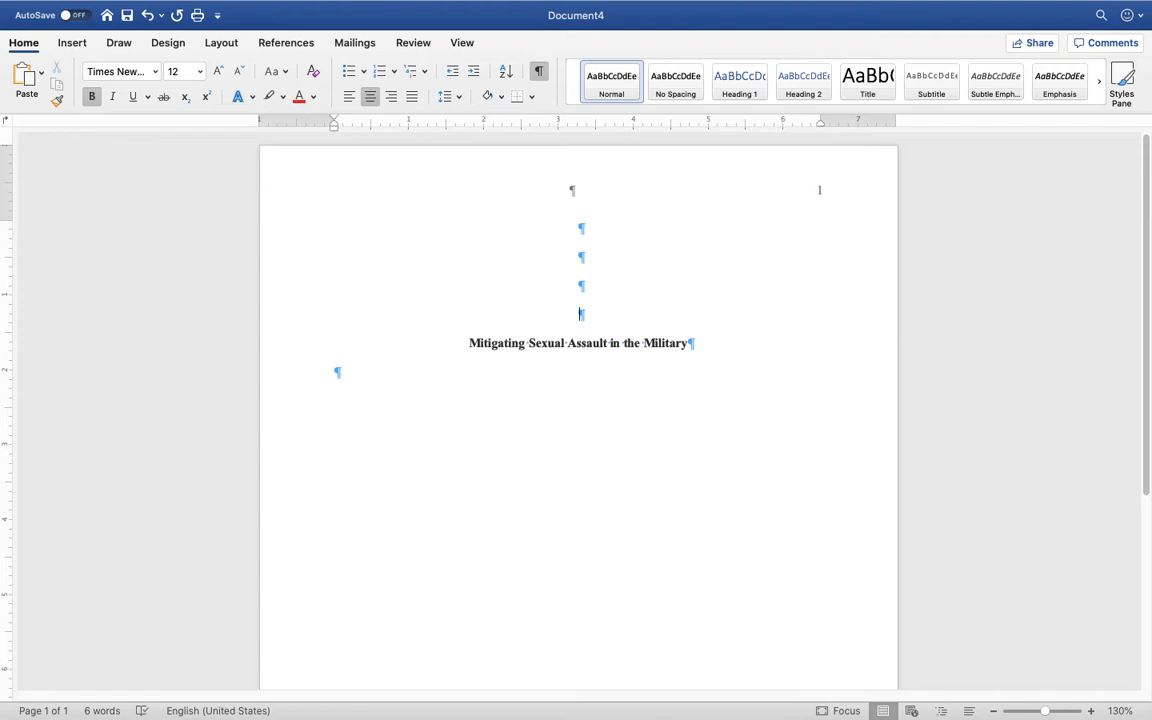
{"action": "key", "text": "BackSpace"}
{"action": "left_click", "coordinate": [690, 314]}
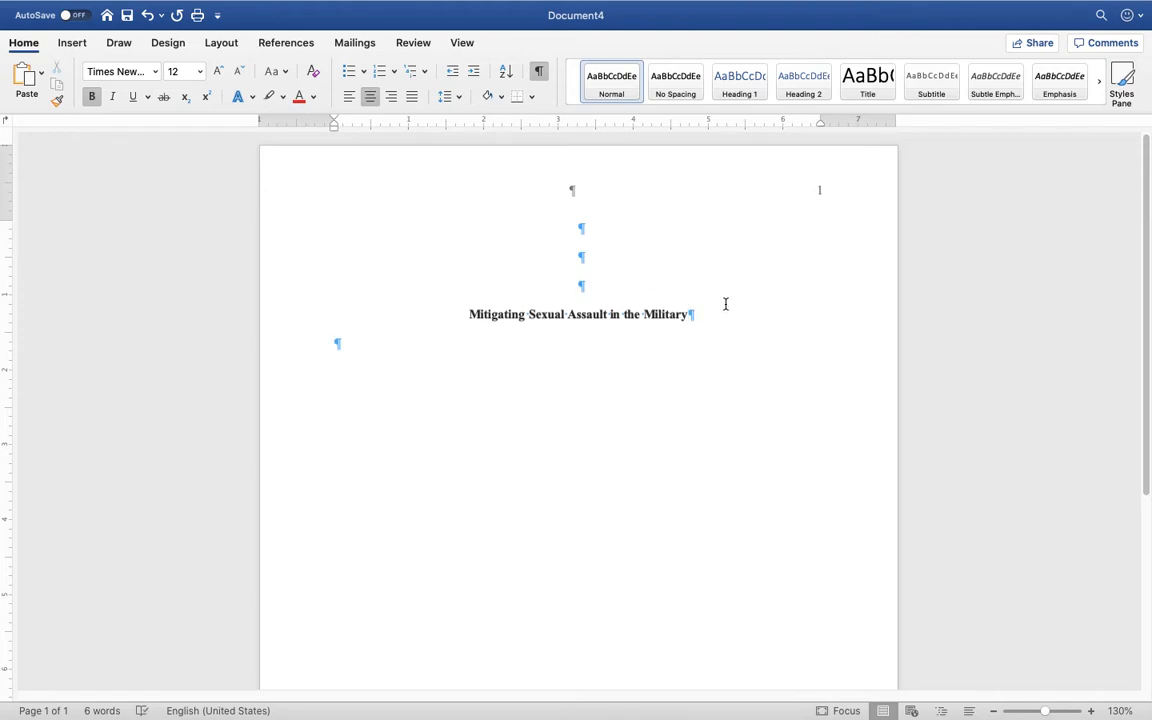
{"action": "key", "text": "Return"}
{"action": "key", "text": "Return"}
Center the bottom empty line under the title and turn Bold off
{"action": "left_click_drag", "start_coordinate": [470, 314], "coordinate": [686, 306]}
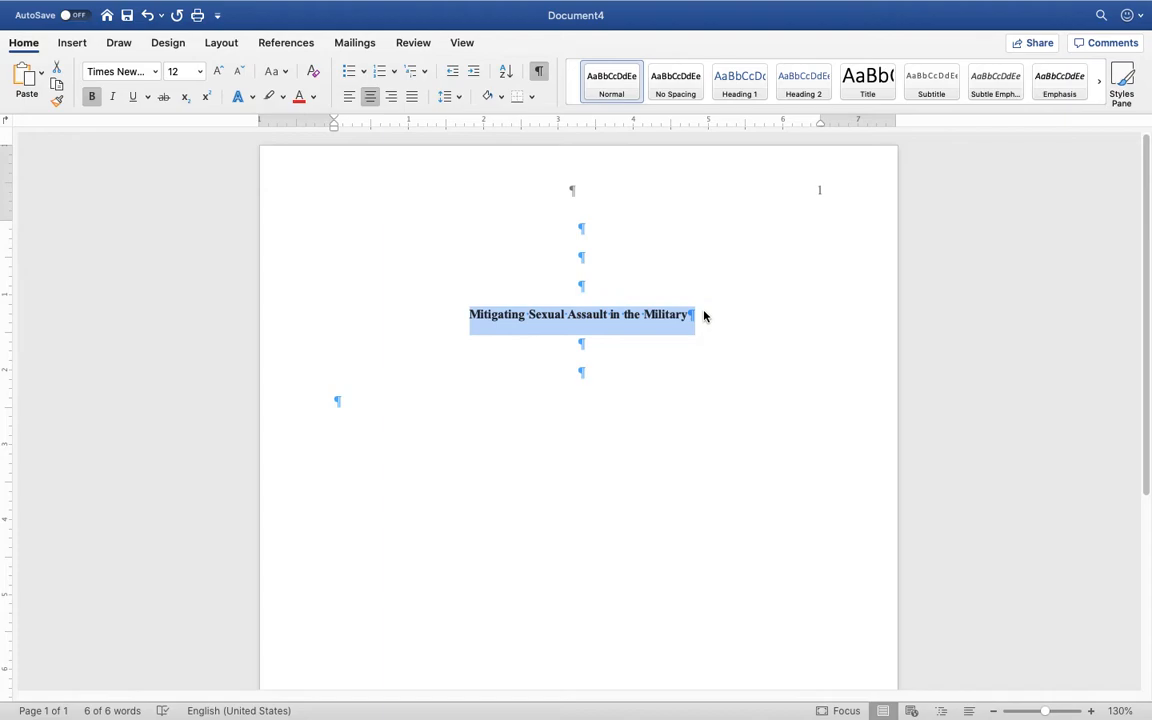
{"action": "scroll", "coordinate": [704, 317], "scroll_direction": "down", "scroll_amount": 1}
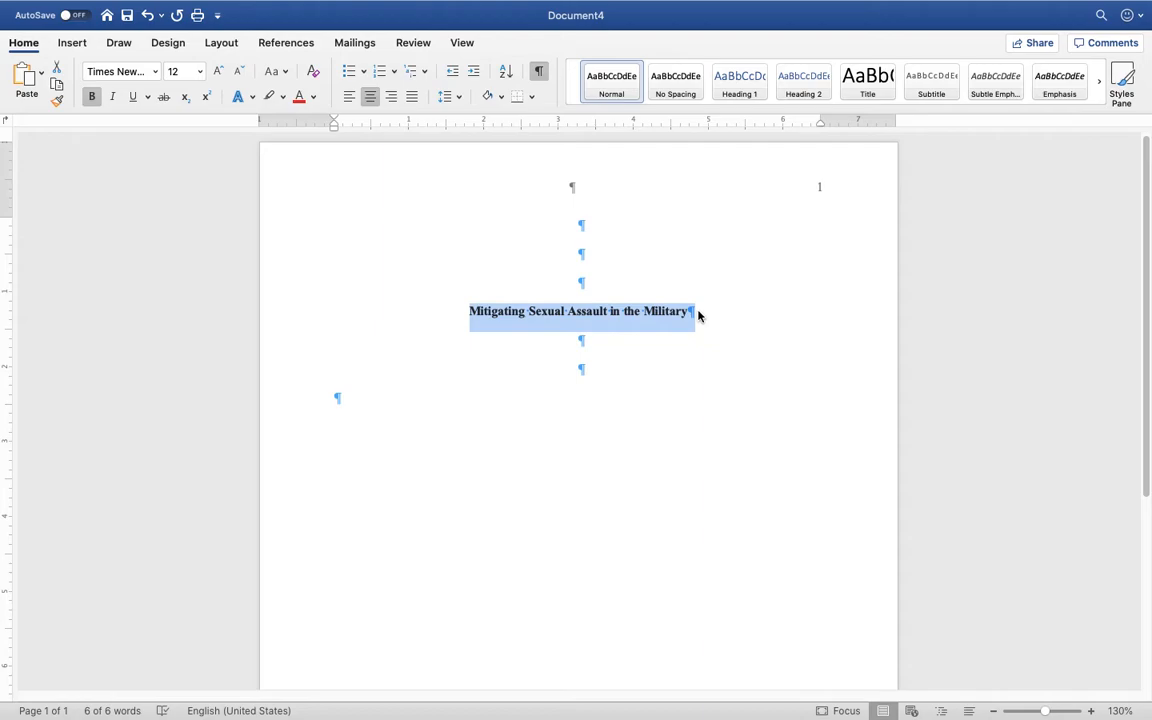
{"action": "left_click", "coordinate": [690, 312]}
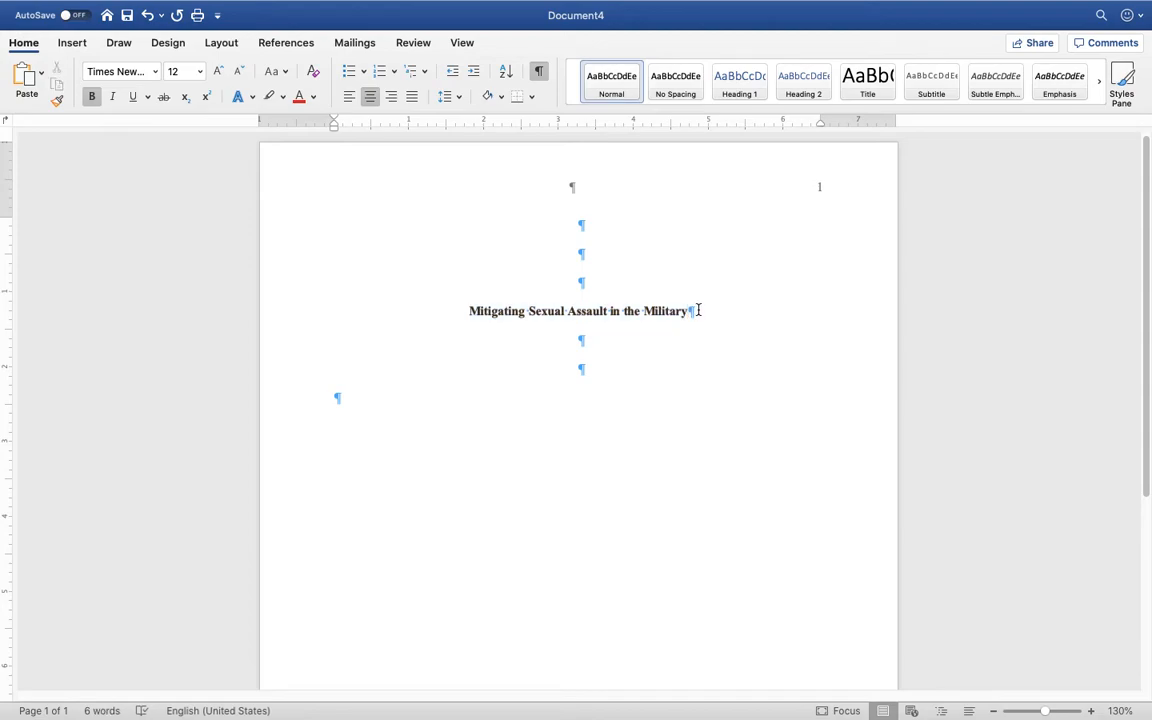
{"action": "left_click", "coordinate": [589, 391]}
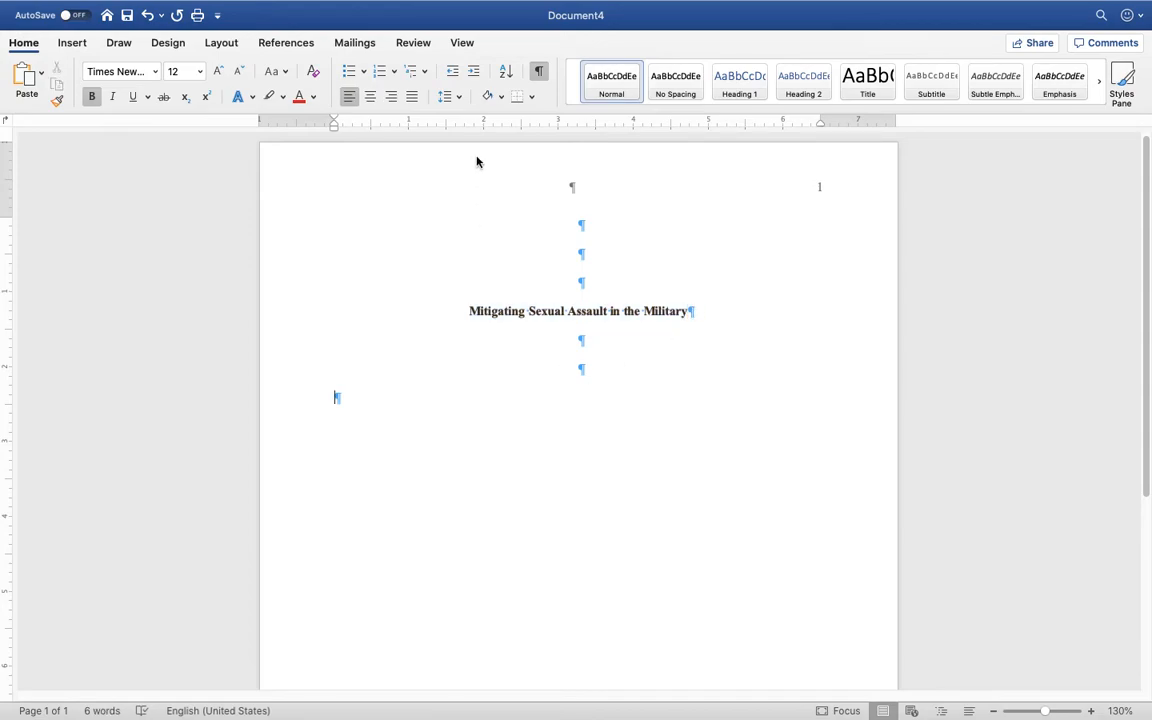
{"action": "left_click", "coordinate": [370, 96]}
{"action": "left_click", "coordinate": [91, 96]}
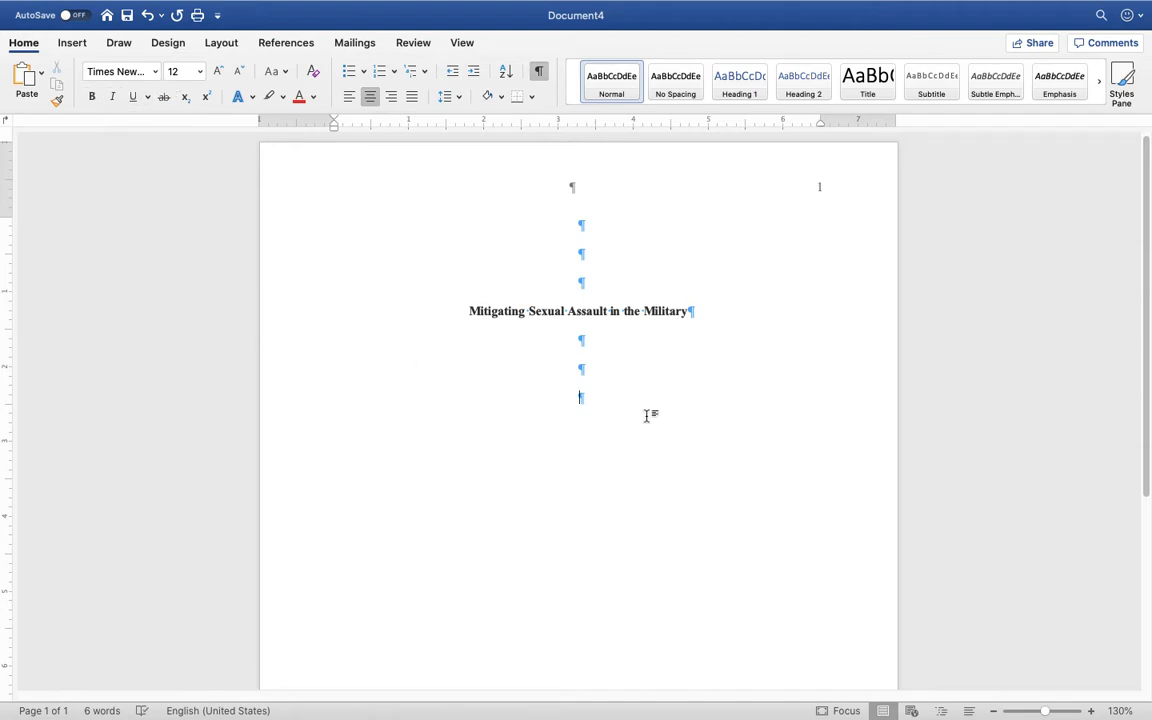
{"action": "mouse_move", "coordinate": [746, 3]}
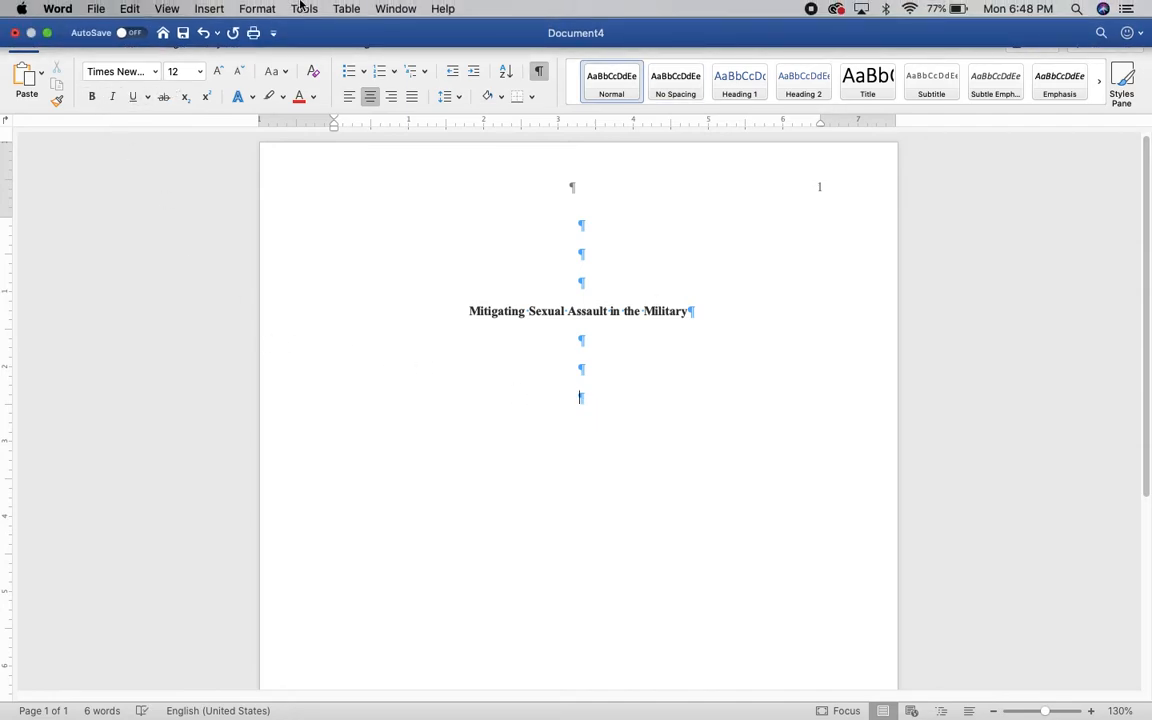
Move Word aside and bring the Chrome APA sample paper page to full screen
{"action": "left_click", "coordinate": [47, 33]}
{"action": "left_click_drag", "start_coordinate": [720, 26], "coordinate": [379, 27]}
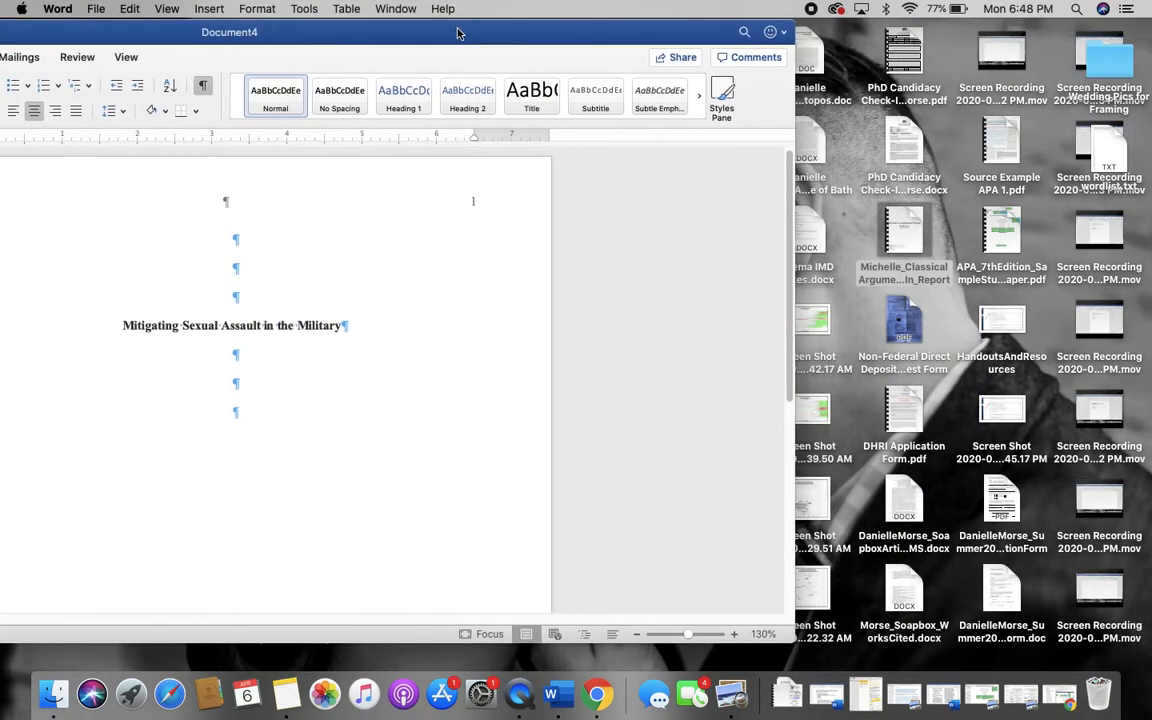
{"action": "left_click", "coordinate": [1020, 694]}
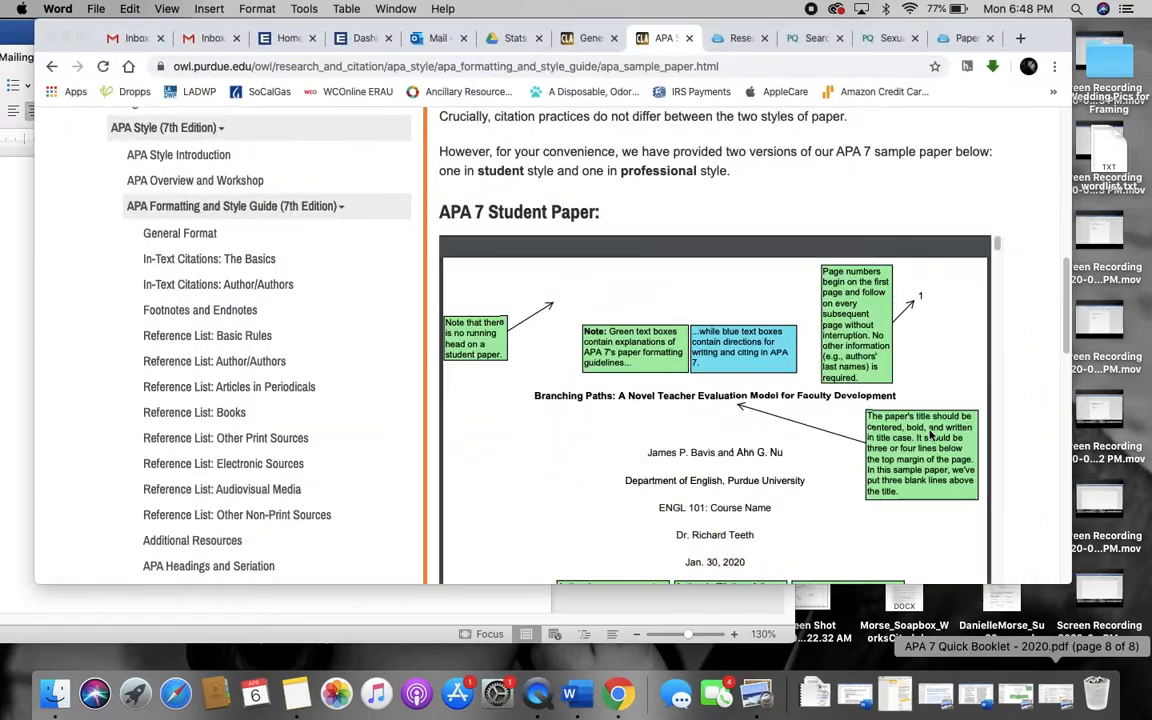
{"action": "left_click_drag", "start_coordinate": [740, 33], "coordinate": [847, 33]}
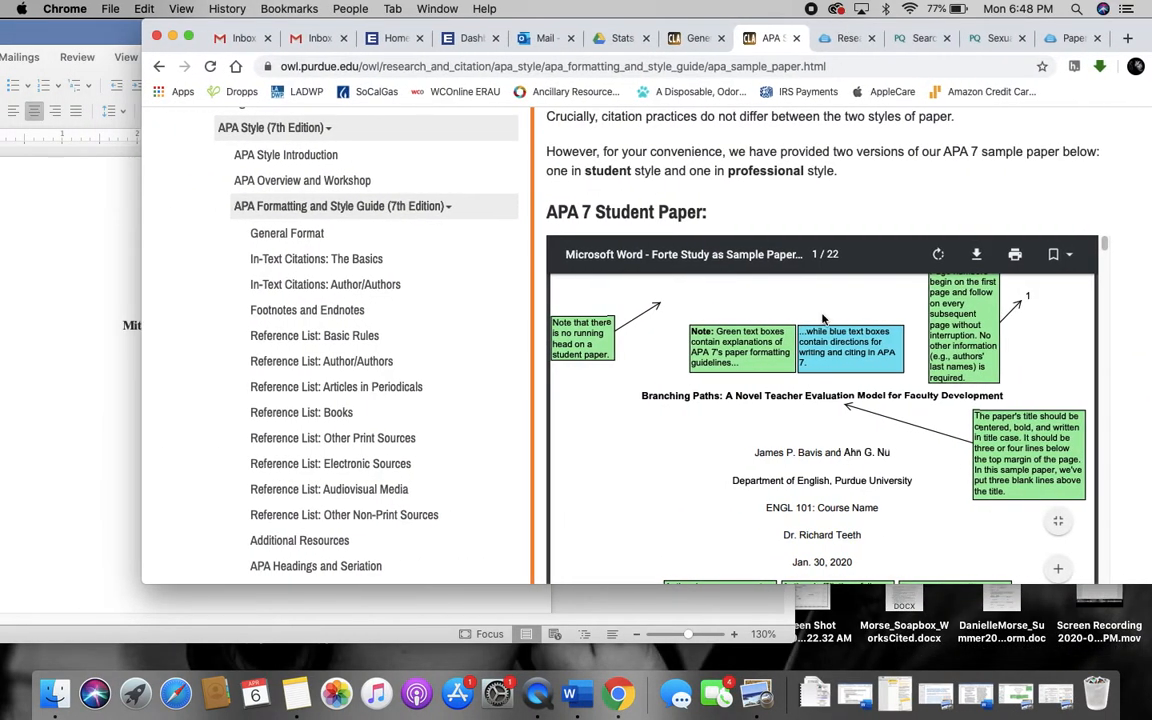
{"action": "left_click", "coordinate": [188, 36]}
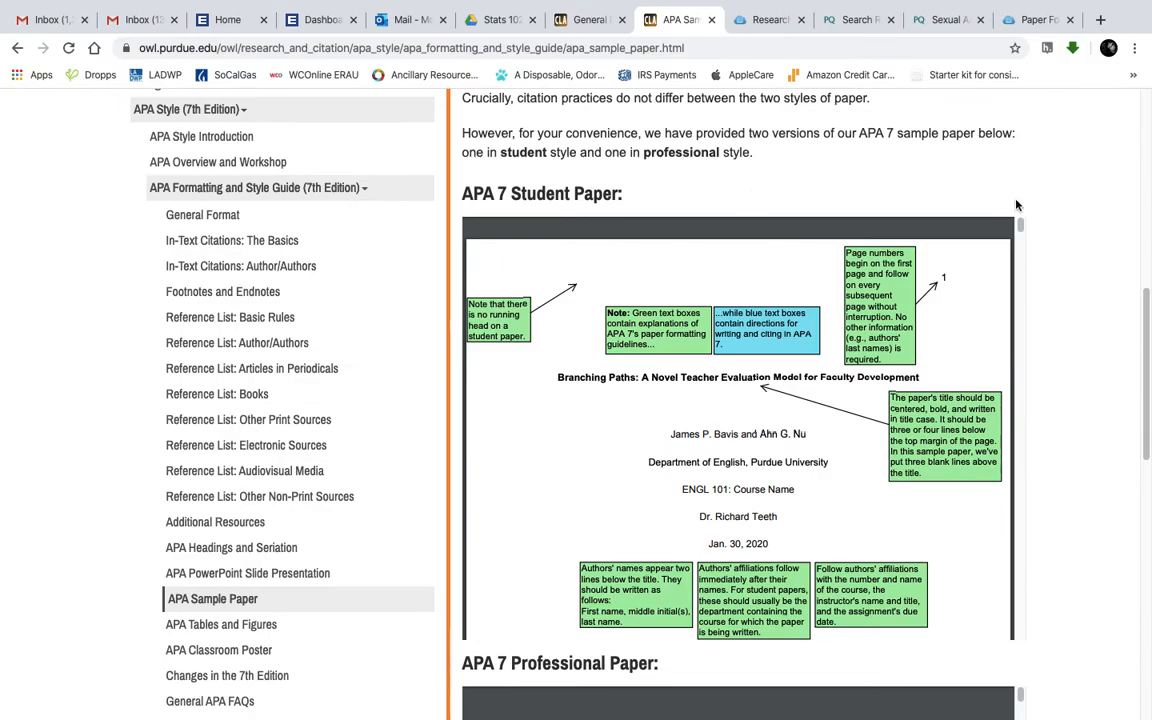
Scroll down to the annotated APA 7 Student Paper title page preview
{"action": "scroll", "coordinate": [1078, 224], "scroll_direction": "down", "scroll_amount": 2}
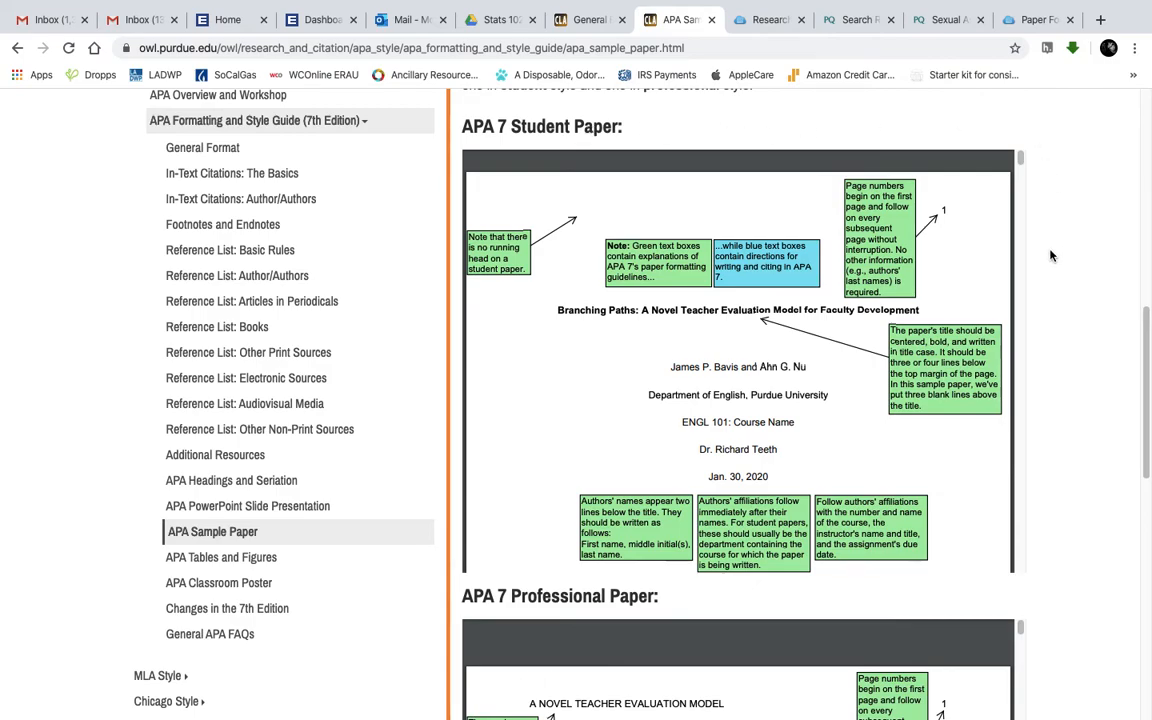
{"action": "scroll", "coordinate": [1000, 285], "scroll_direction": "down", "scroll_amount": 1}
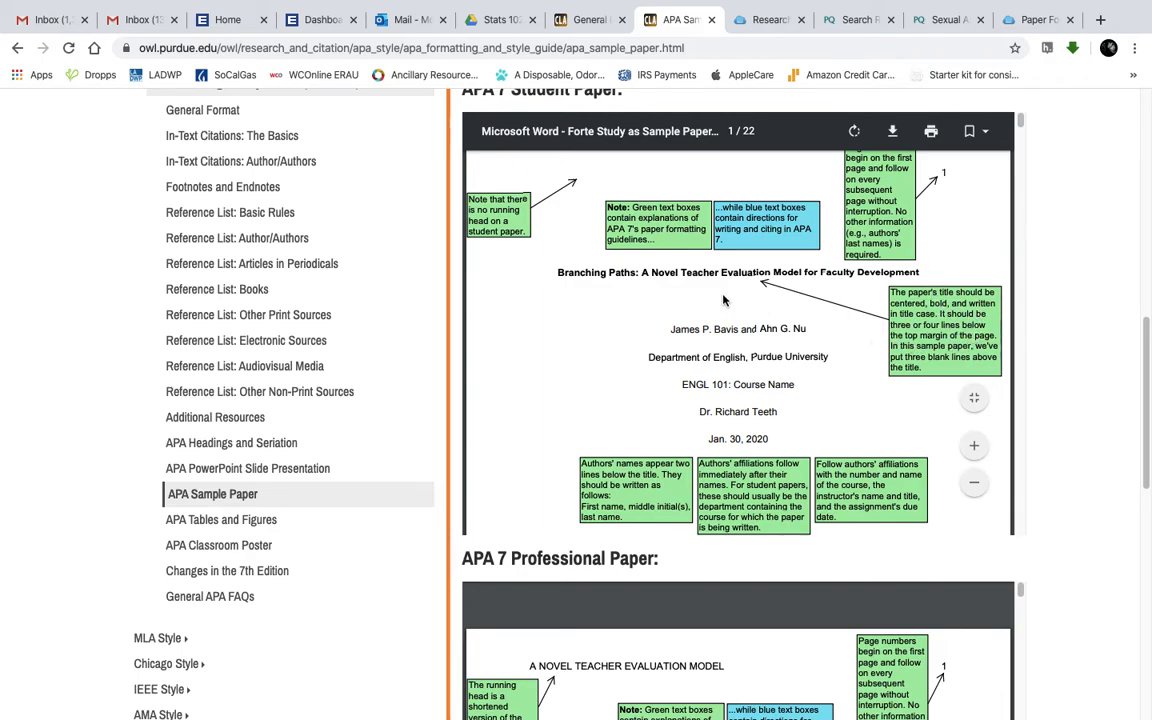
{"action": "scroll", "coordinate": [721, 304], "scroll_direction": "down", "scroll_amount": 1}
{"action": "scroll", "coordinate": [712, 292], "scroll_direction": "down", "scroll_amount": 2}
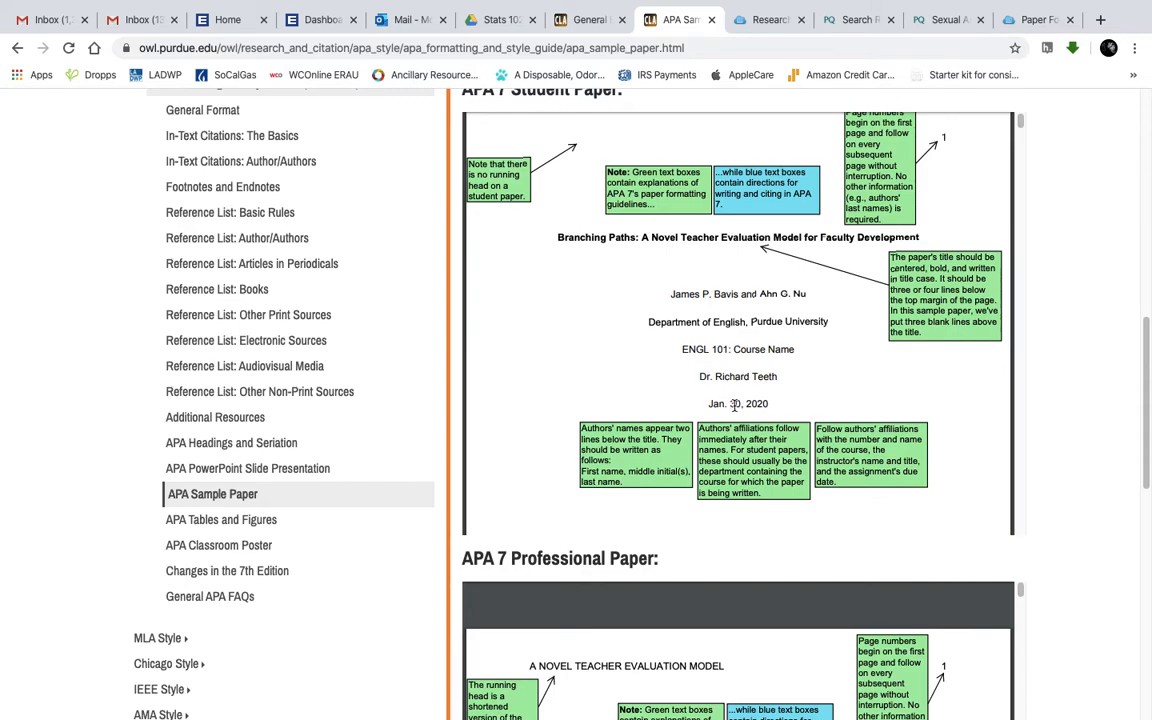
Leave Chrome full screen and bring the Word document back to full screen
{"action": "mouse_move", "coordinate": [91, 9]}
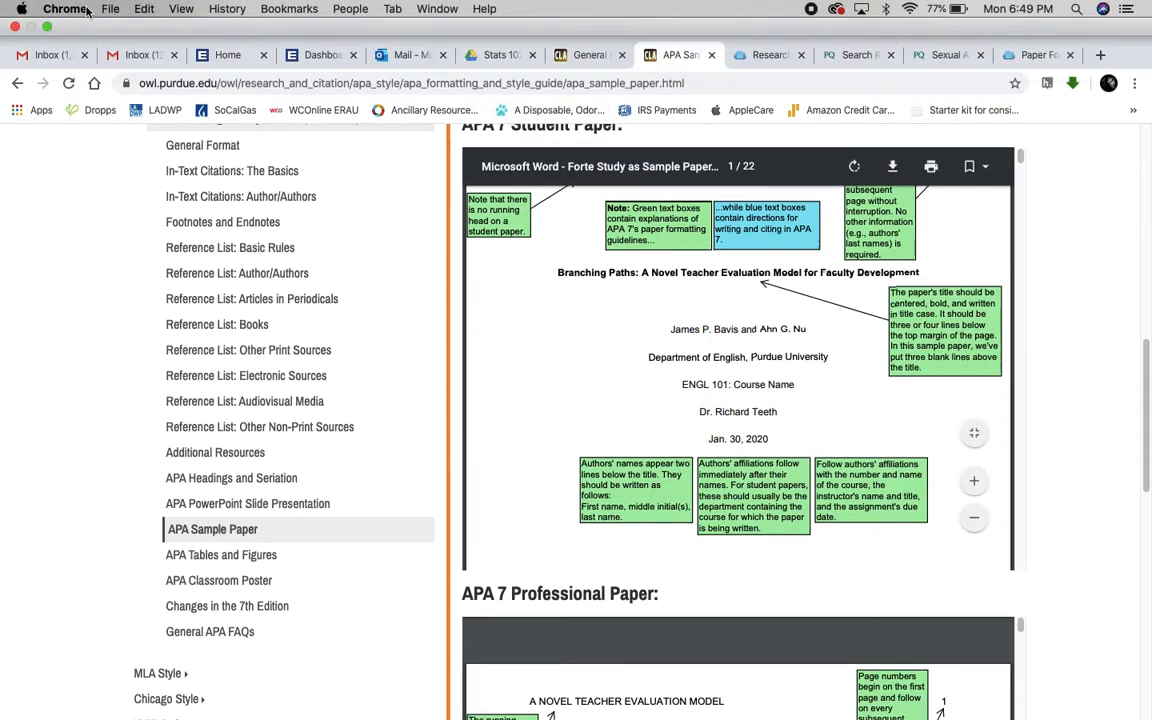
{"action": "left_click", "coordinate": [47, 27]}
{"action": "left_click", "coordinate": [63, 32]}
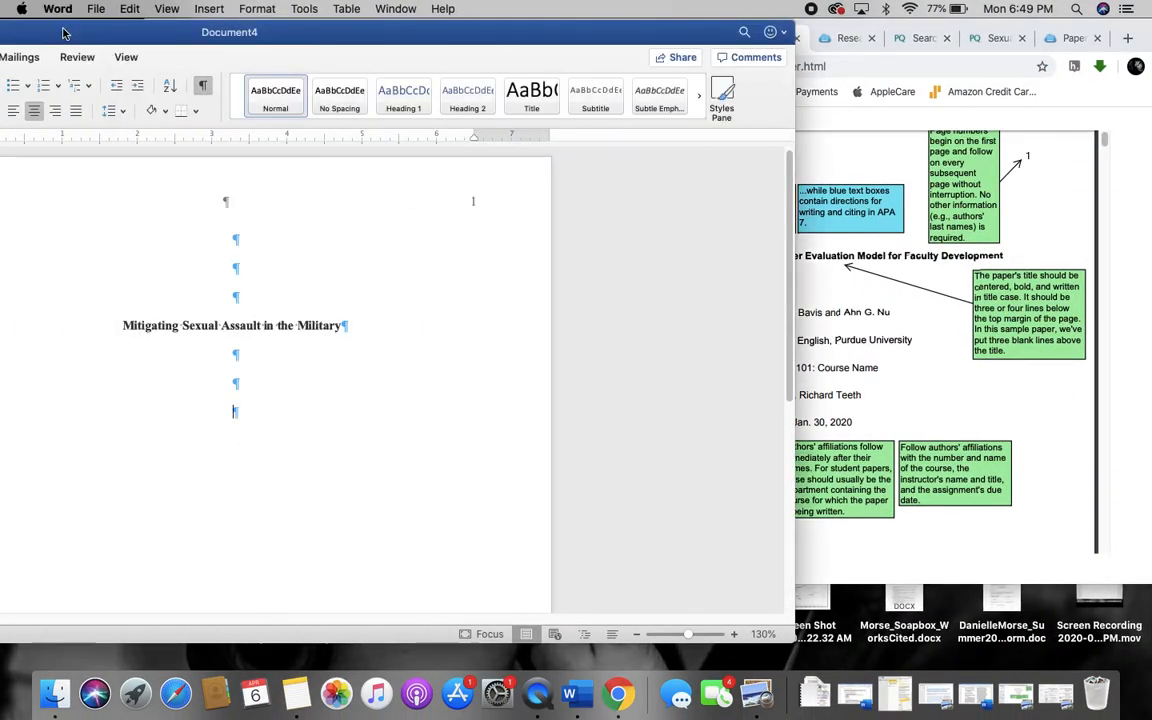
{"action": "left_click_drag", "start_coordinate": [40, 30], "coordinate": [343, 33]}
{"action": "left_click", "coordinate": [43, 32]}
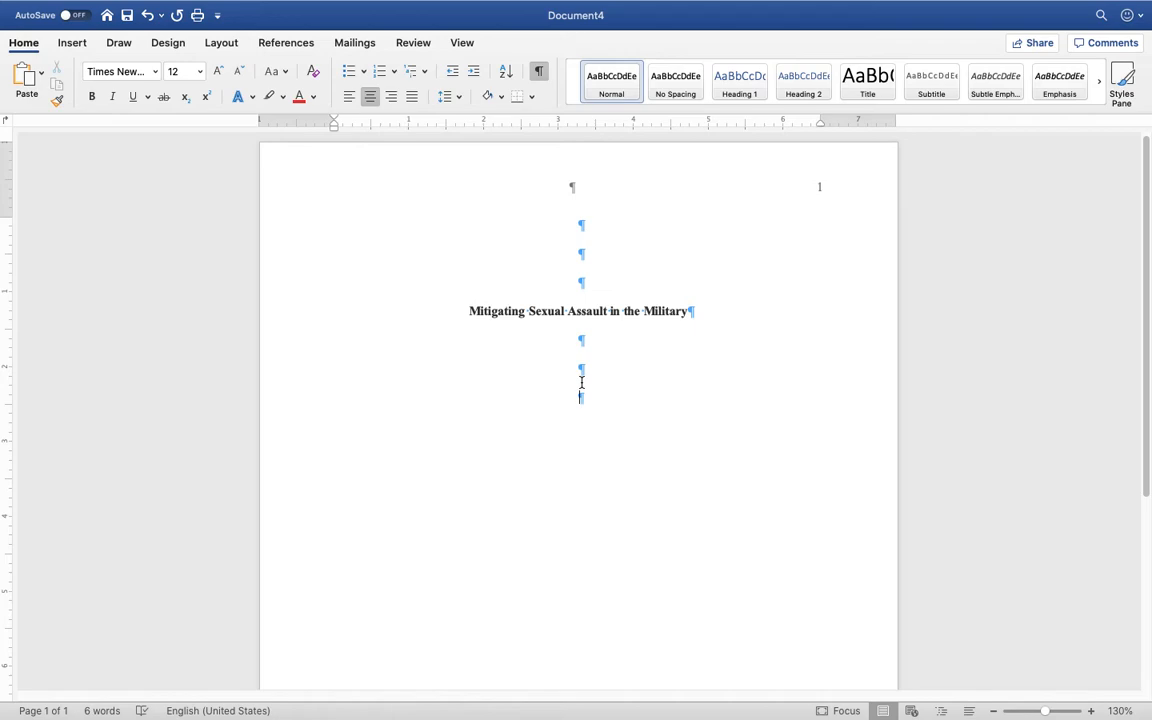
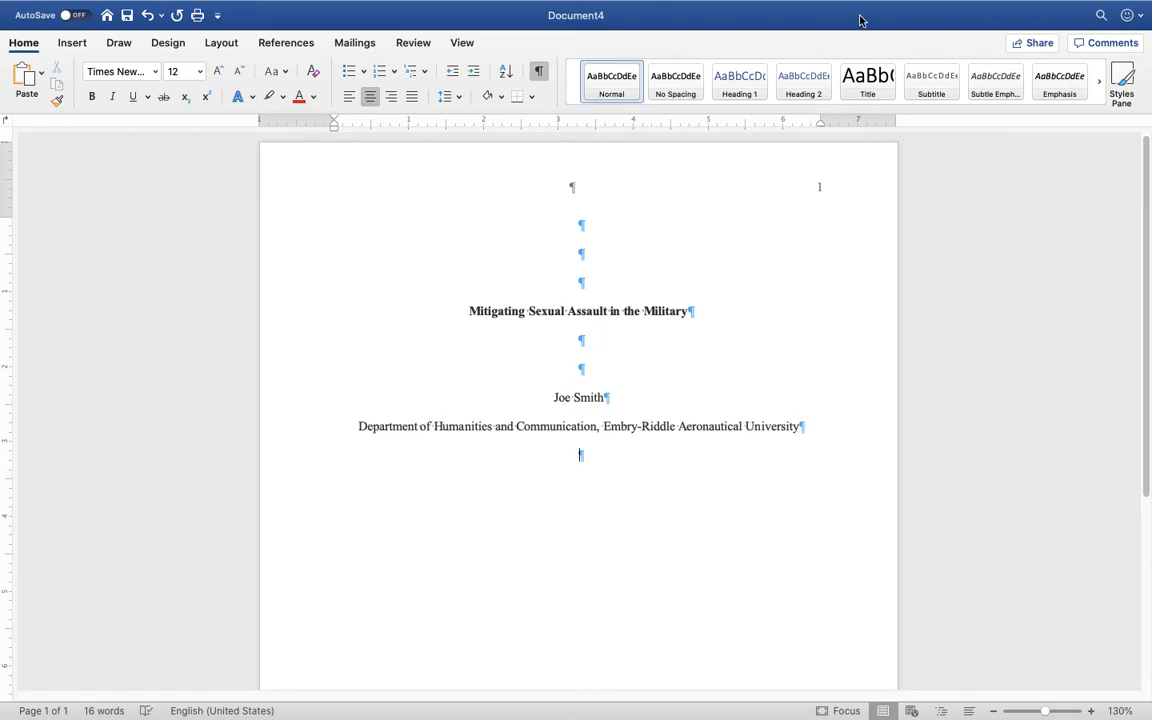
Type the course line 'ENGL 221: Technical Report Writing' and the instructor's name, checking the APA sample
{"action": "left_click", "coordinate": [46, 34]}
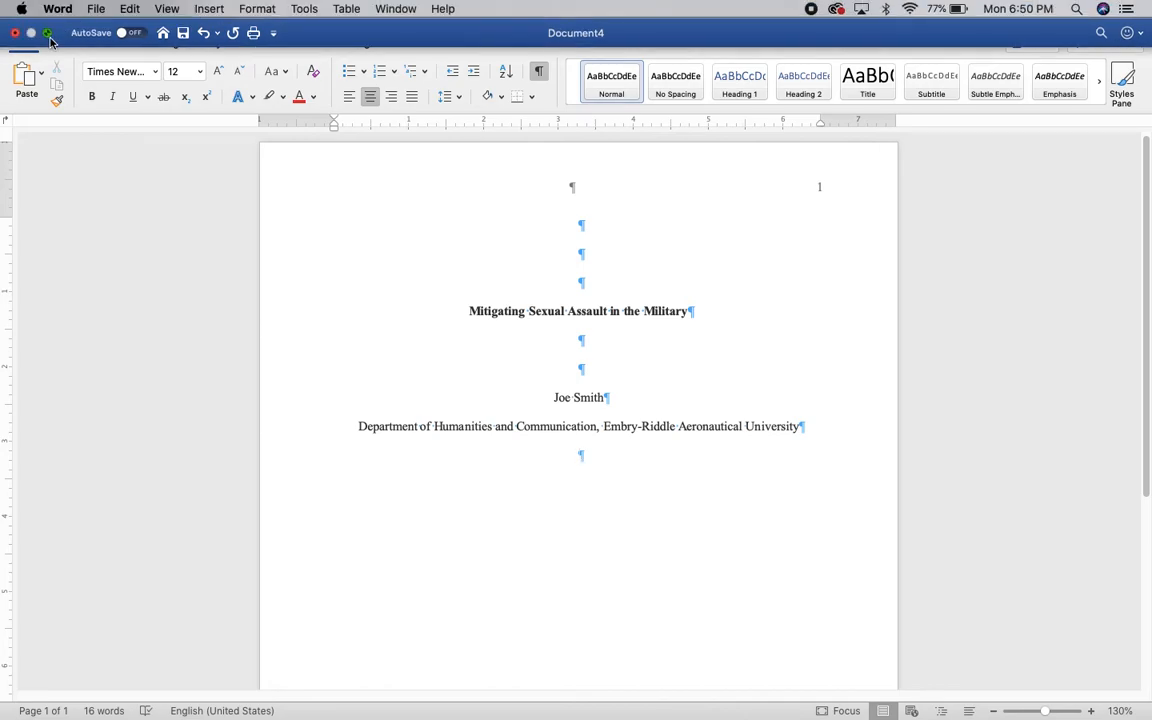
{"action": "left_click_drag", "start_coordinate": [789, 27], "coordinate": [345, 38]}
{"action": "double_click", "coordinate": [345, 38]}
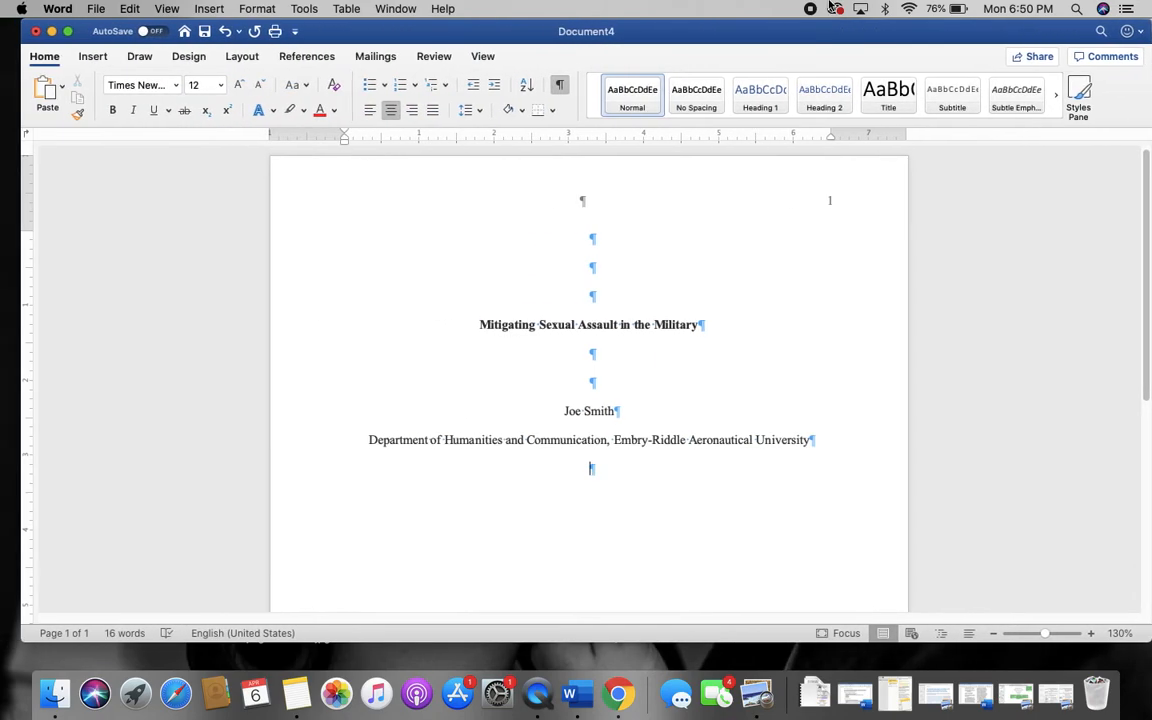
{"action": "left_click", "coordinate": [67, 31]}
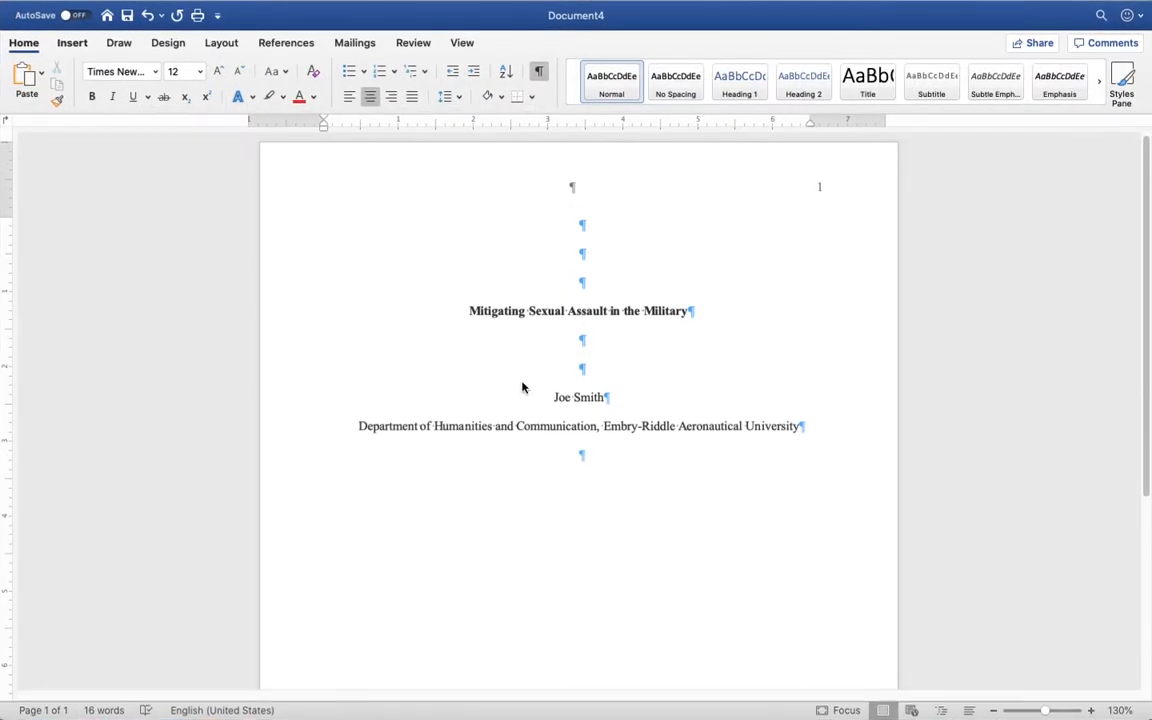
{"action": "type", "text": "EN"}
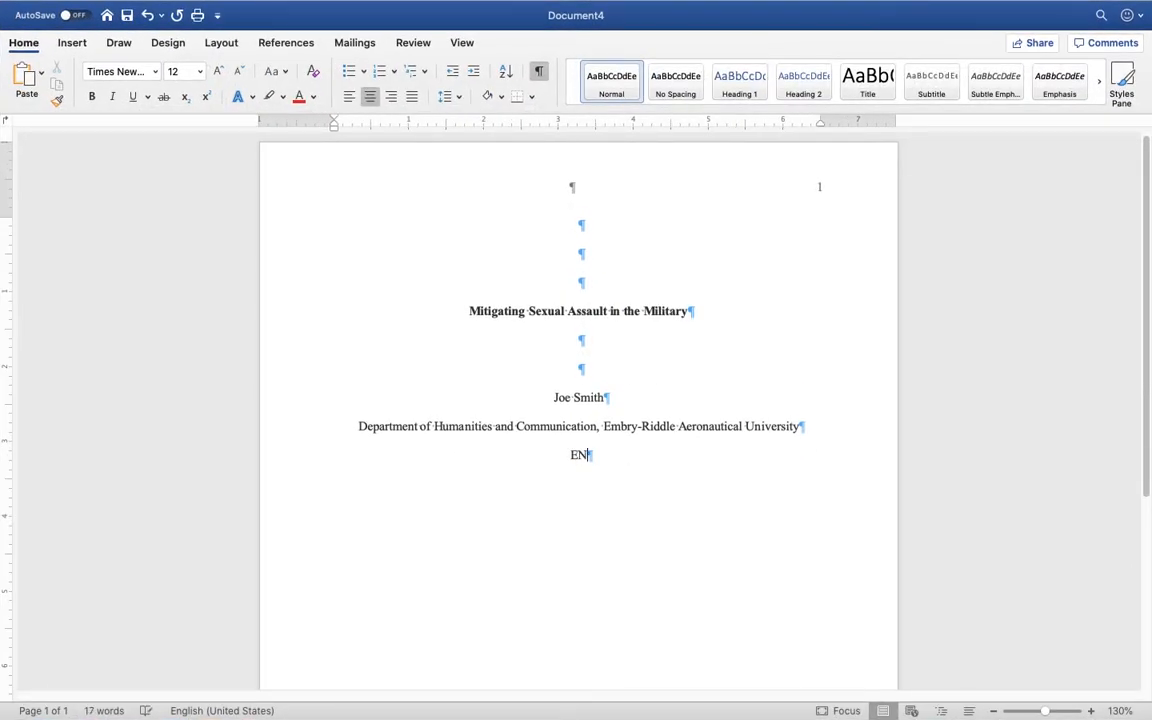
{"action": "type", "text": "GL 123:"}
{"action": "key", "text": "BackSpace"}
{"action": "left_click", "coordinate": [44, 29]}
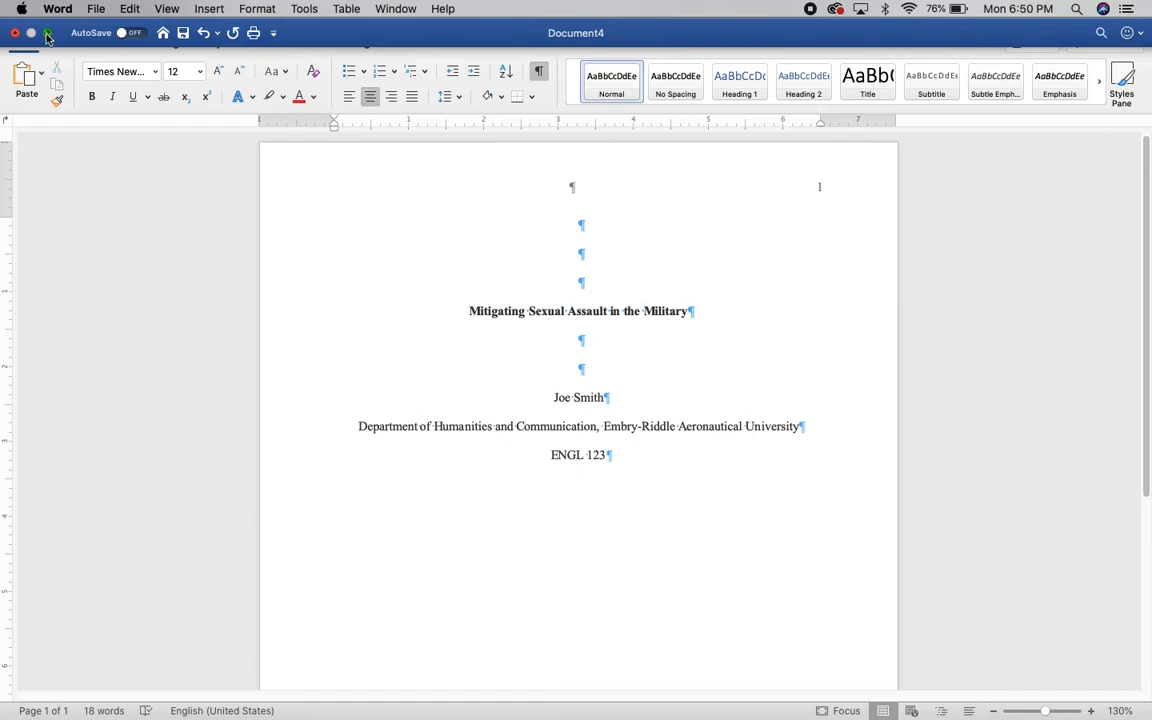
{"action": "mouse_move", "coordinate": [858, 40]}
{"action": "left_mouse_down"}
{"action": "mouse_move", "coordinate": [428, 40]}
{"action": "mouse_move", "coordinate": [858, 40]}
{"action": "mouse_move", "coordinate": [839, 40]}
{"action": "left_mouse_up"}
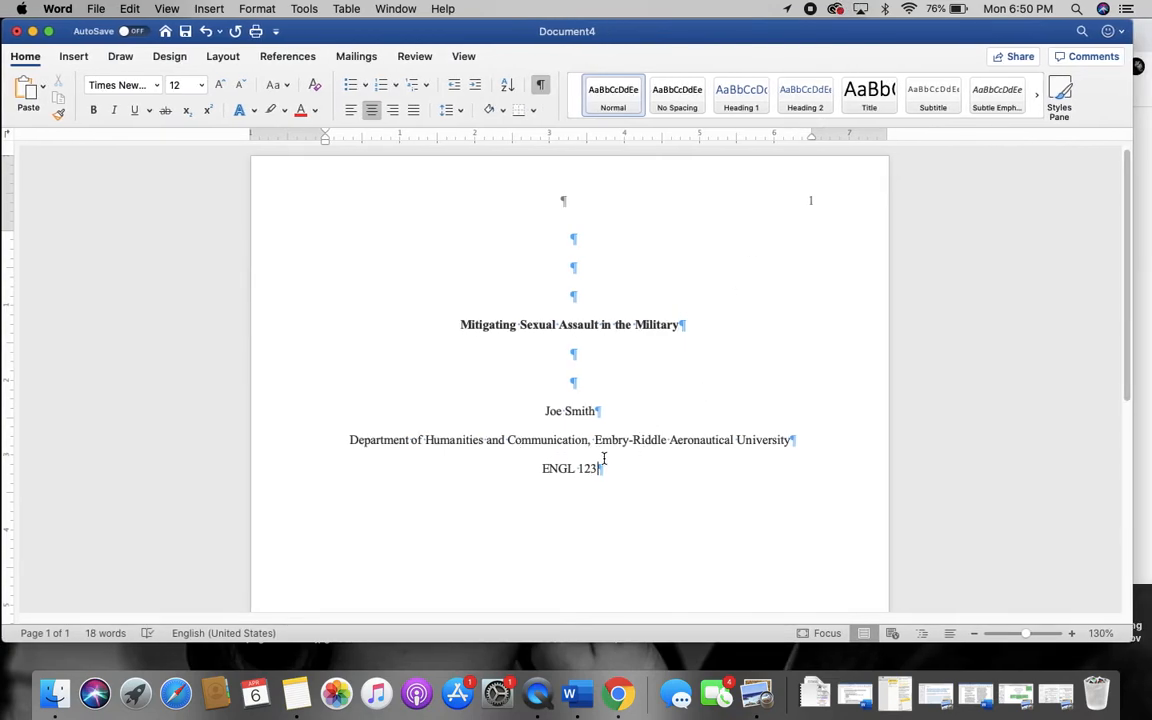
{"action": "type", "text": ":"}
{"action": "key", "text": "BackSpace"}
{"action": "key", "text": "BackSpace"}
{"action": "key", "text": "BackSpace"}
{"action": "key", "text": "BackSpace"}
{"action": "type", "text": "221: Technical "}
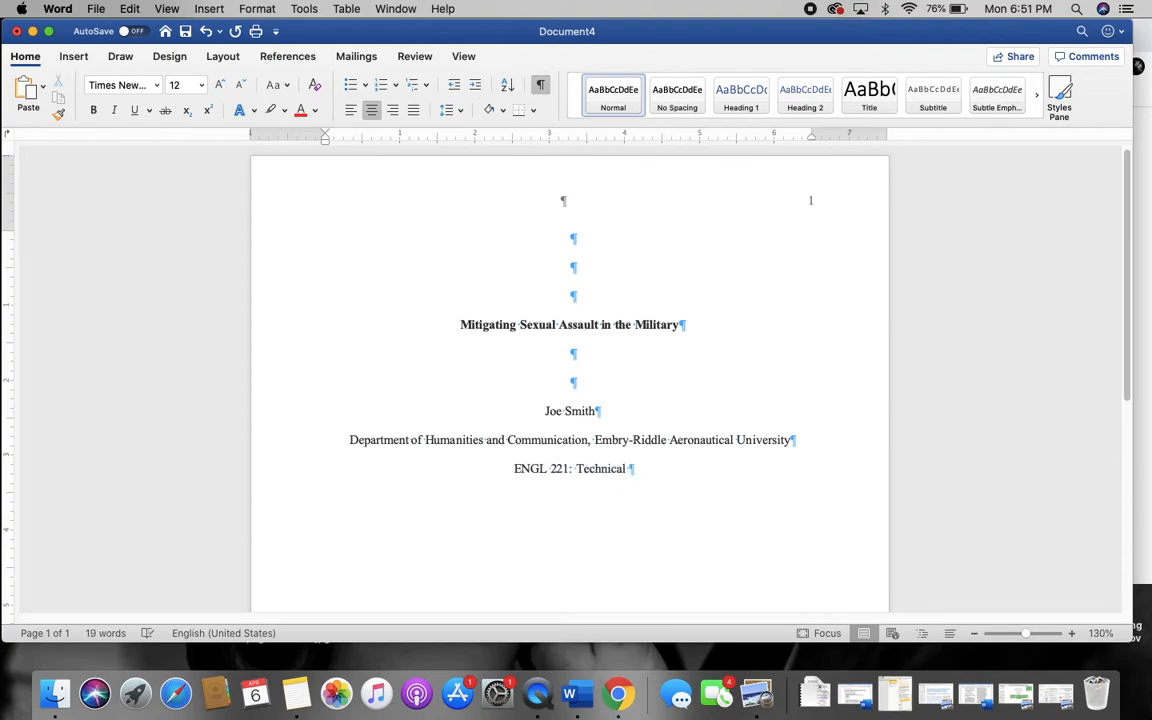
{"action": "type", "text": "Report Wr"}
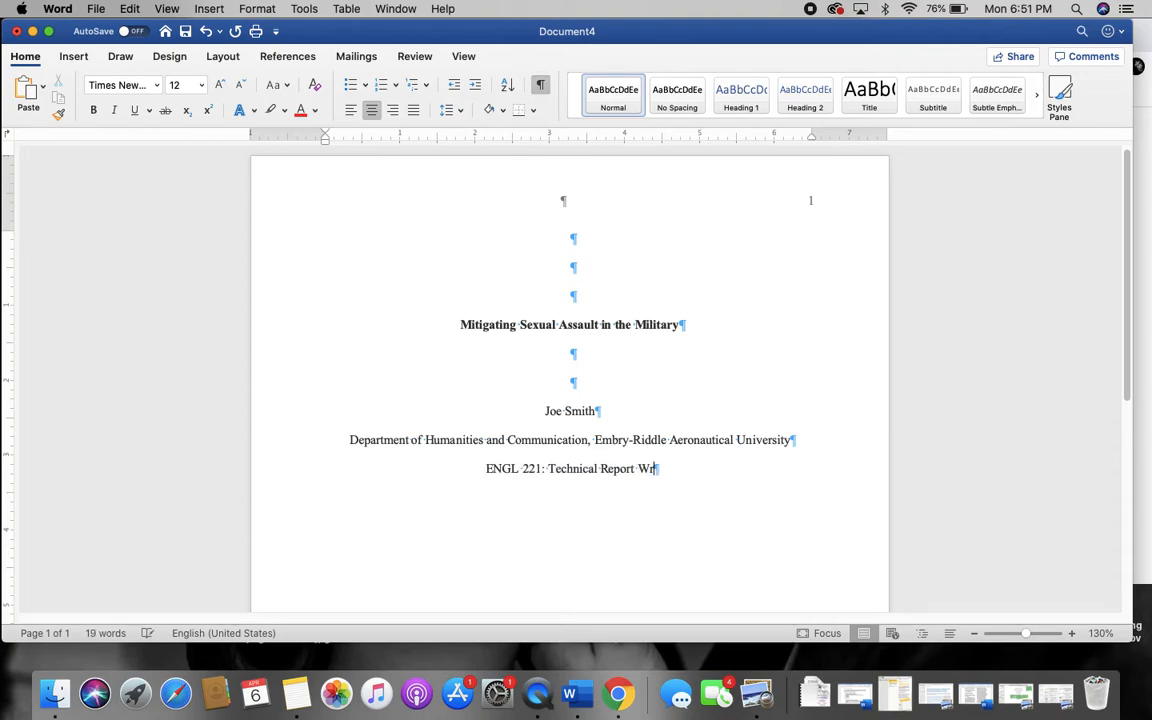
{"action": "type", "text": "iting "}
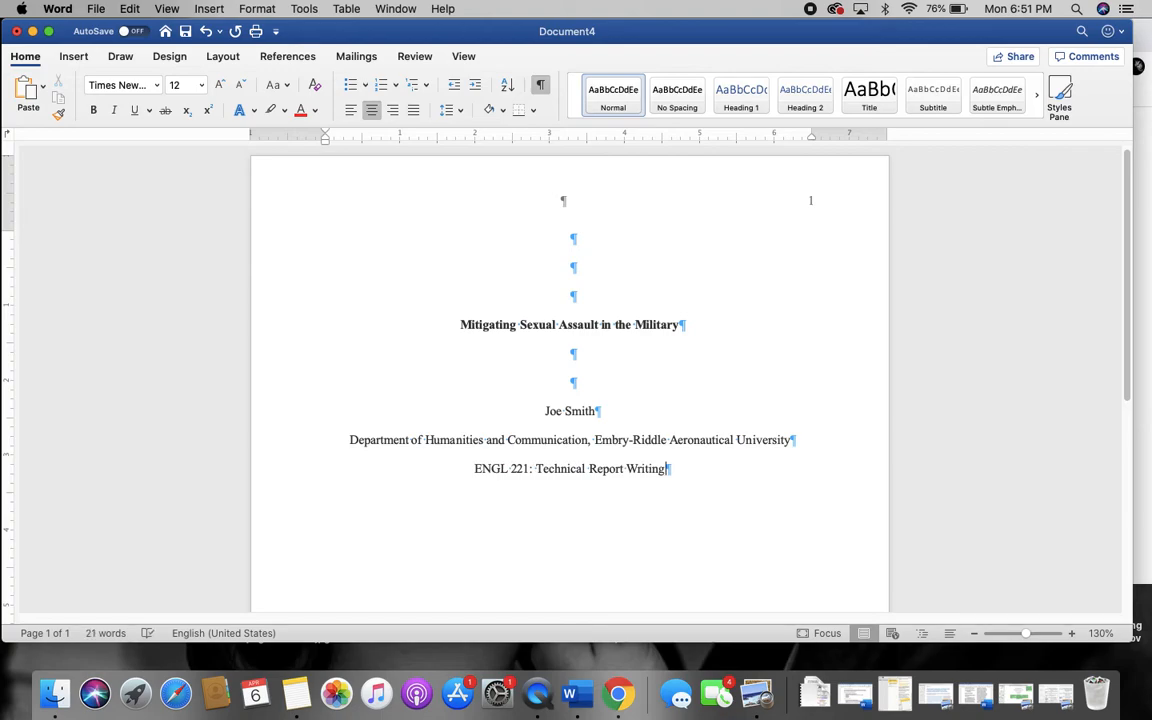
{"action": "type", "text": "Professor "}
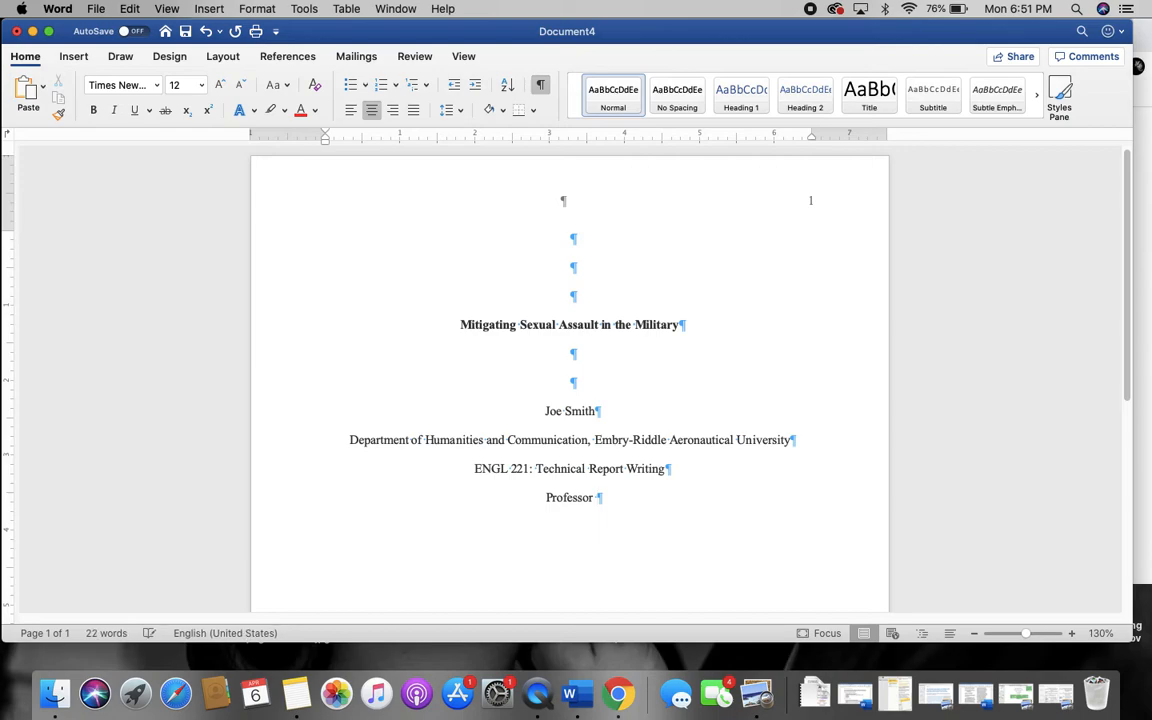
Add the due date 'April 20, 2020' on a new line below the instructor
{"action": "key", "text": "Return"}
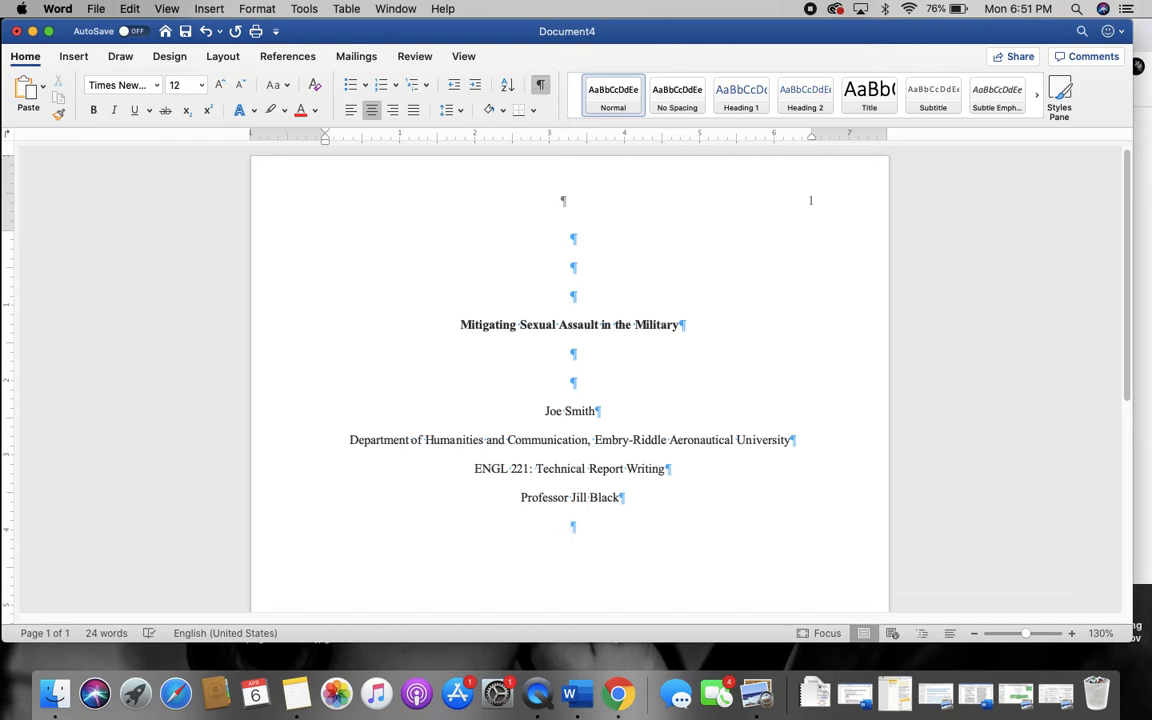
{"action": "type", "text": "April 20, 2020"}
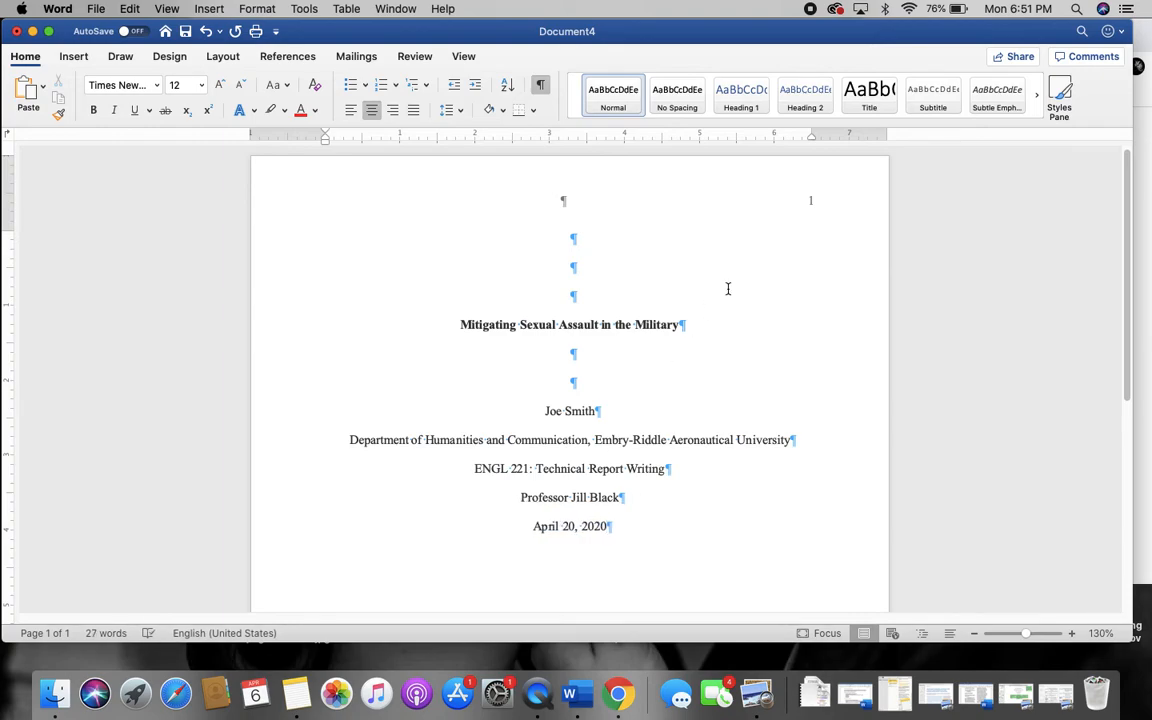
{"action": "left_click_drag", "start_coordinate": [947, 34], "coordinate": [549, 56]}
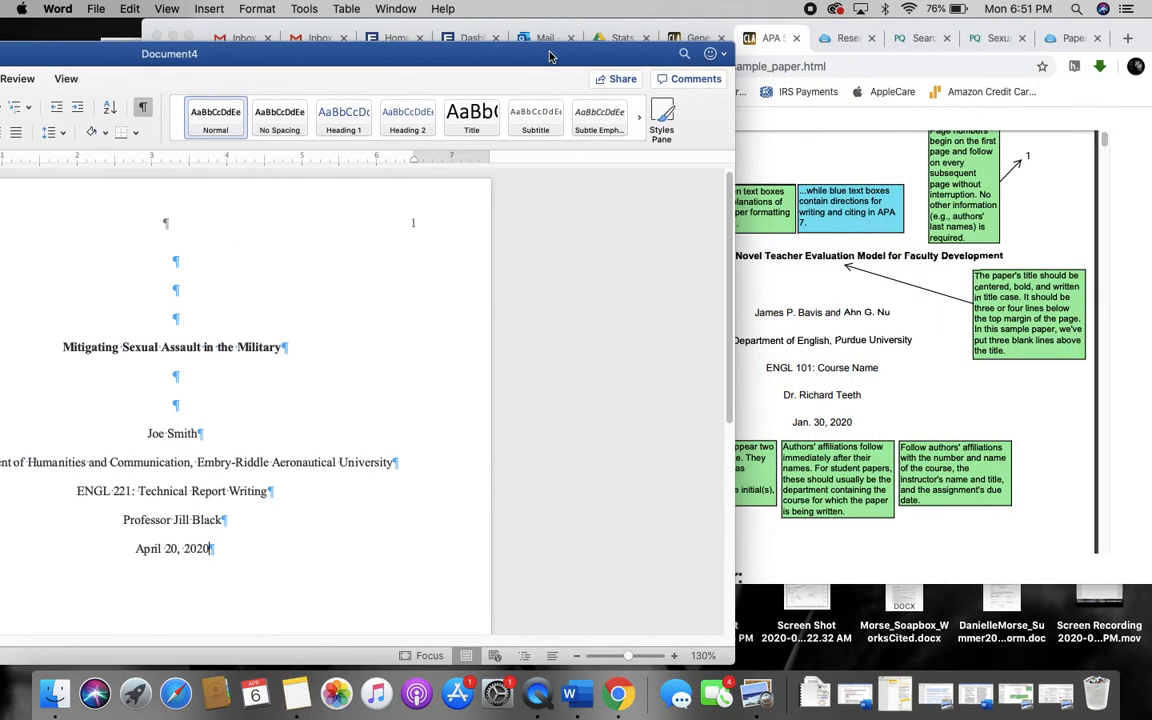
{"action": "left_click", "coordinate": [860, 425]}
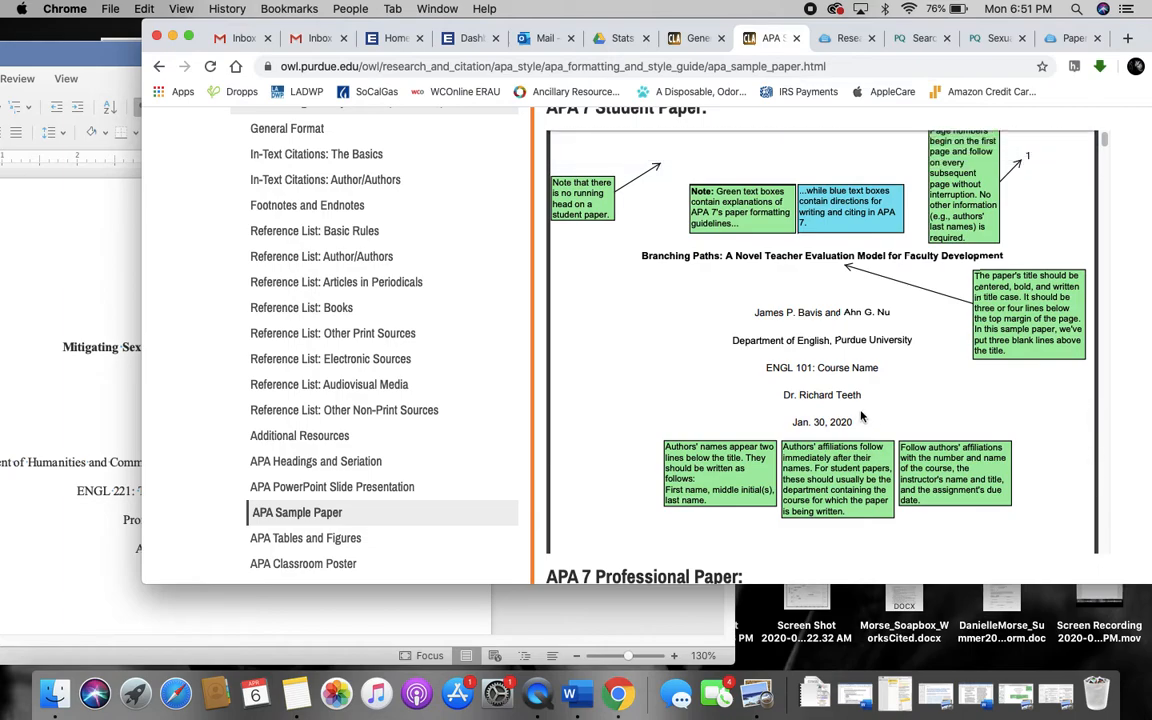
{"action": "left_click", "coordinate": [112, 556]}
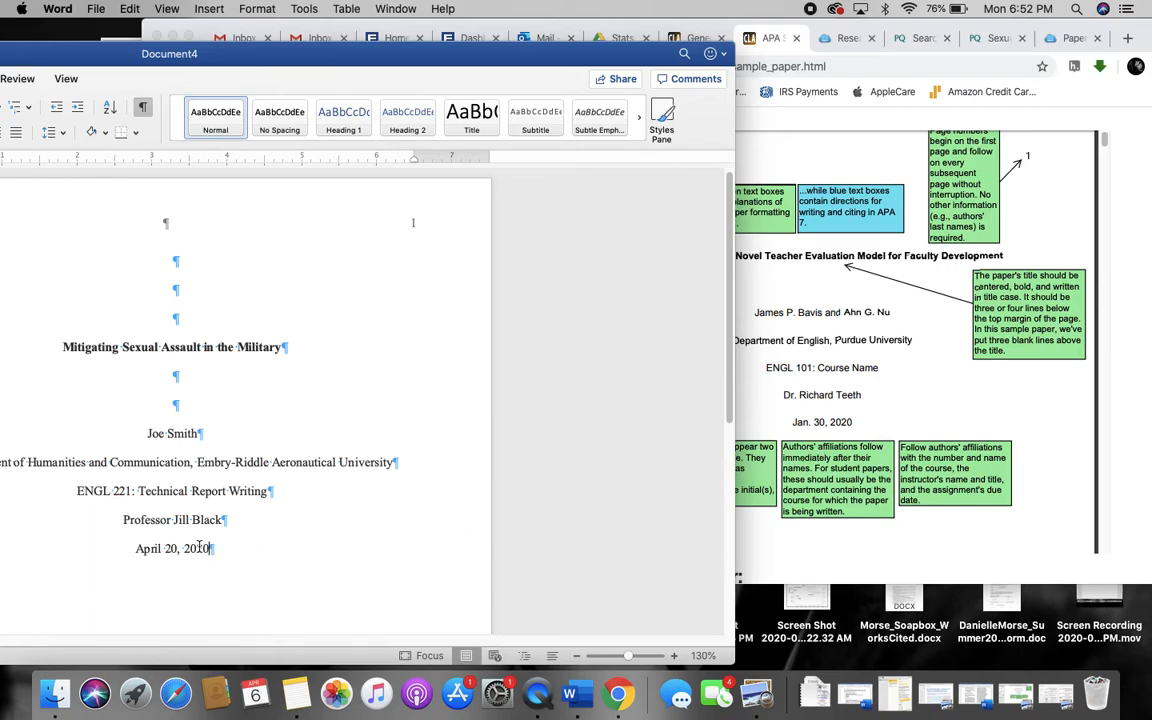
{"action": "left_click_drag", "start_coordinate": [209, 545], "coordinate": [108, 548]}
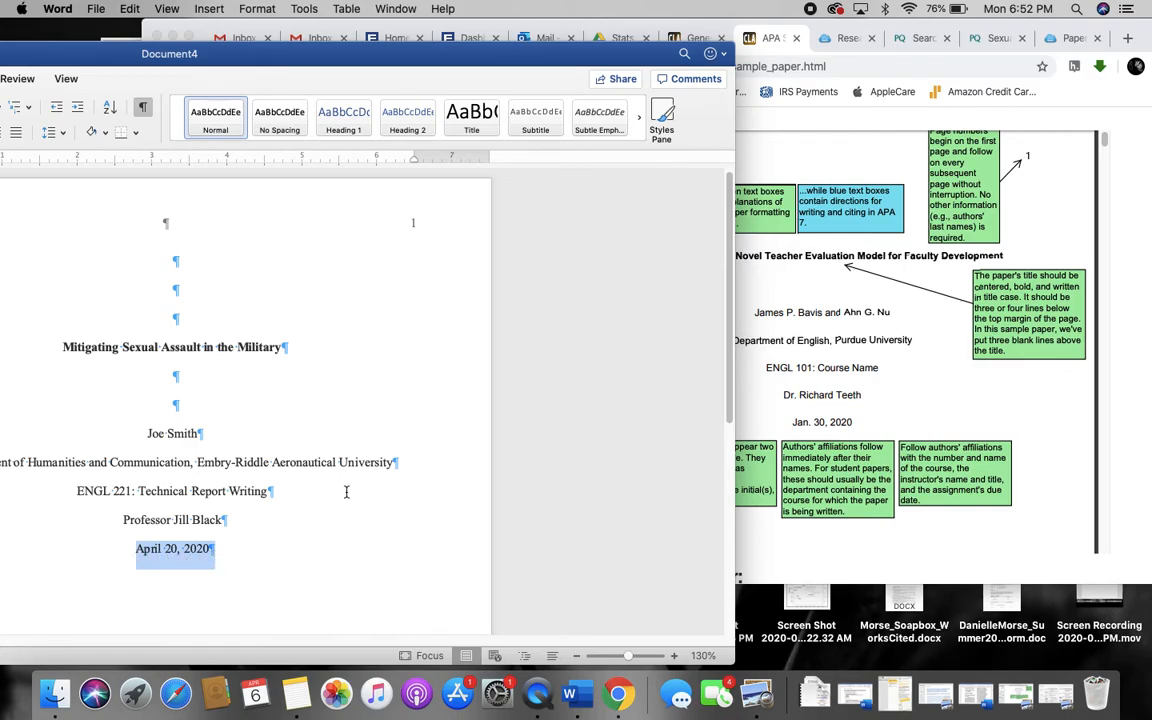
{"action": "left_click", "coordinate": [198, 433]}
{"action": "left_click_drag", "start_coordinate": [383, 60], "coordinate": [731, 38]}
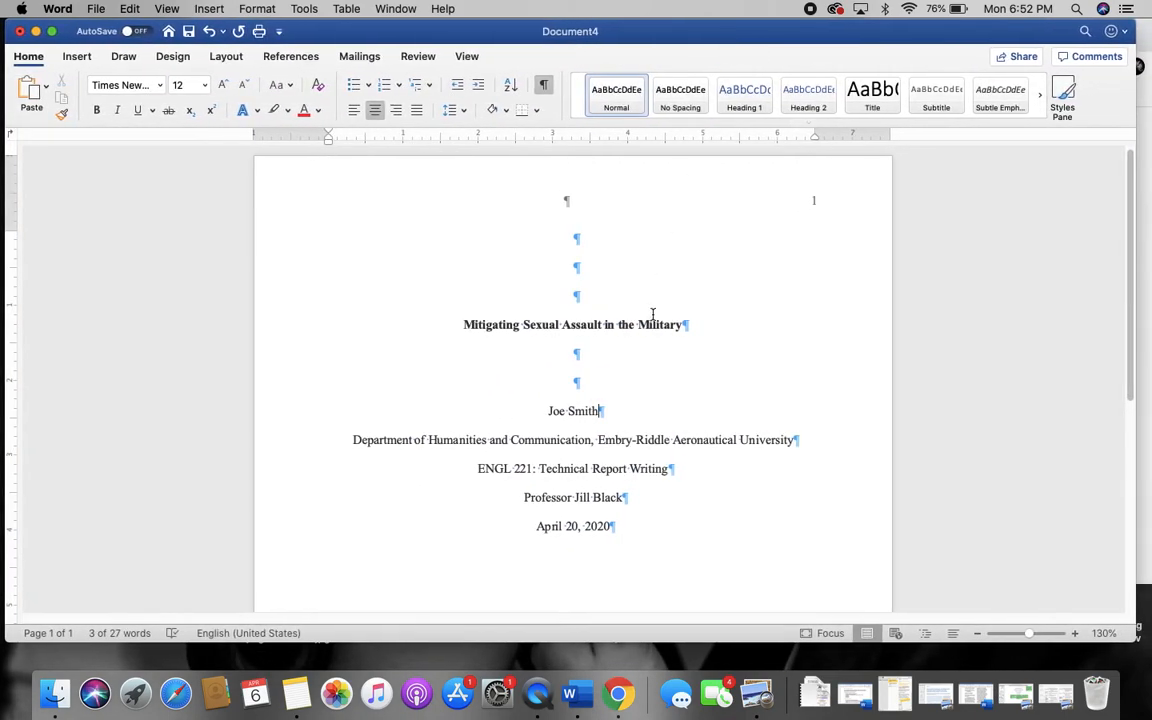
Clear the selection, hide formatting marks, and zoom out to view the whole title page
{"action": "scroll", "coordinate": [369, 368], "scroll_direction": "down", "scroll_amount": 2}
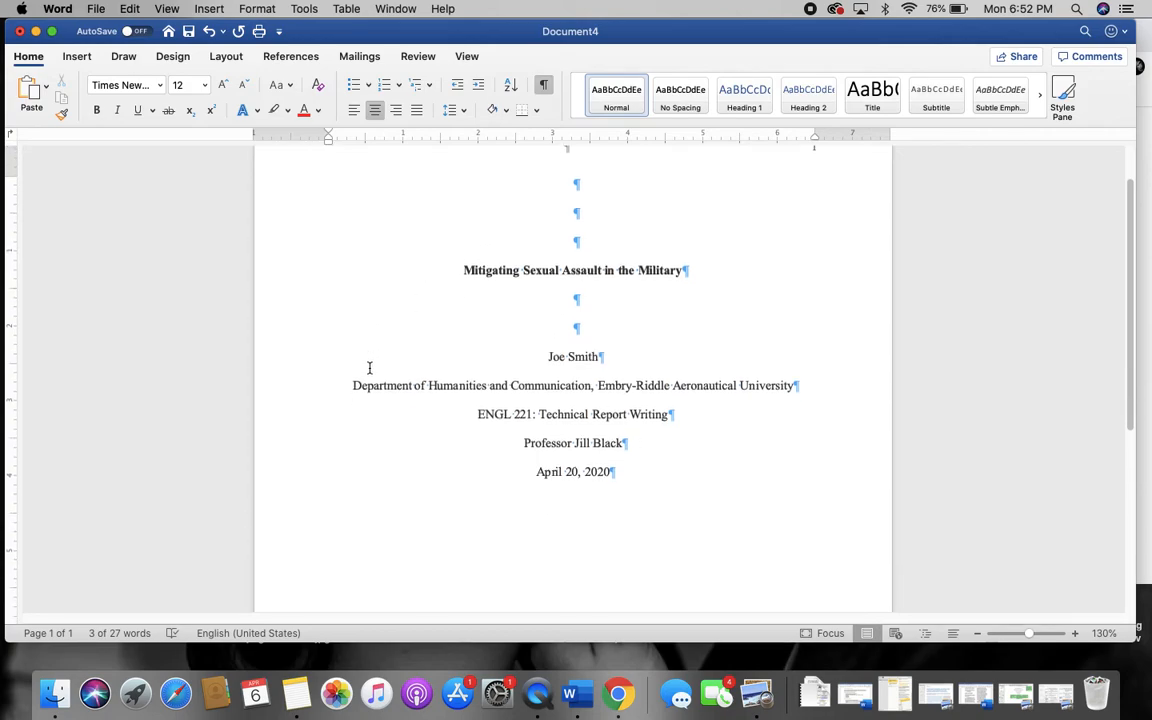
{"action": "left_click", "coordinate": [369, 368]}
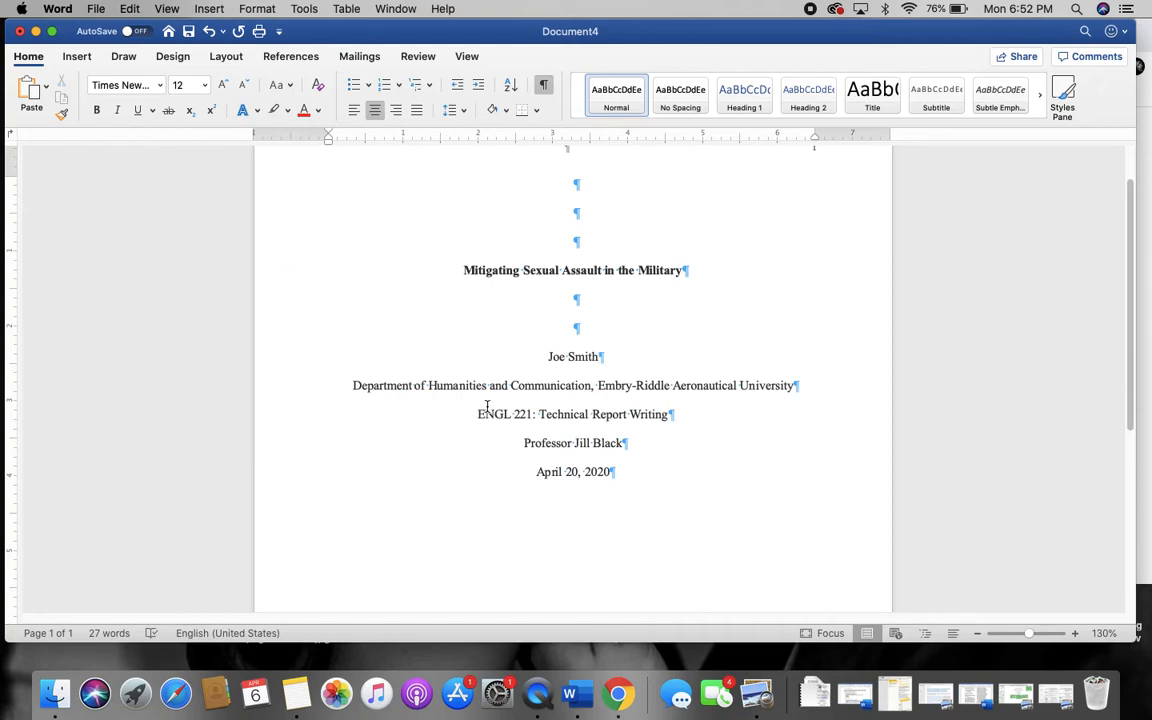
{"action": "scroll", "coordinate": [560, 405], "scroll_direction": "up", "scroll_amount": 1}
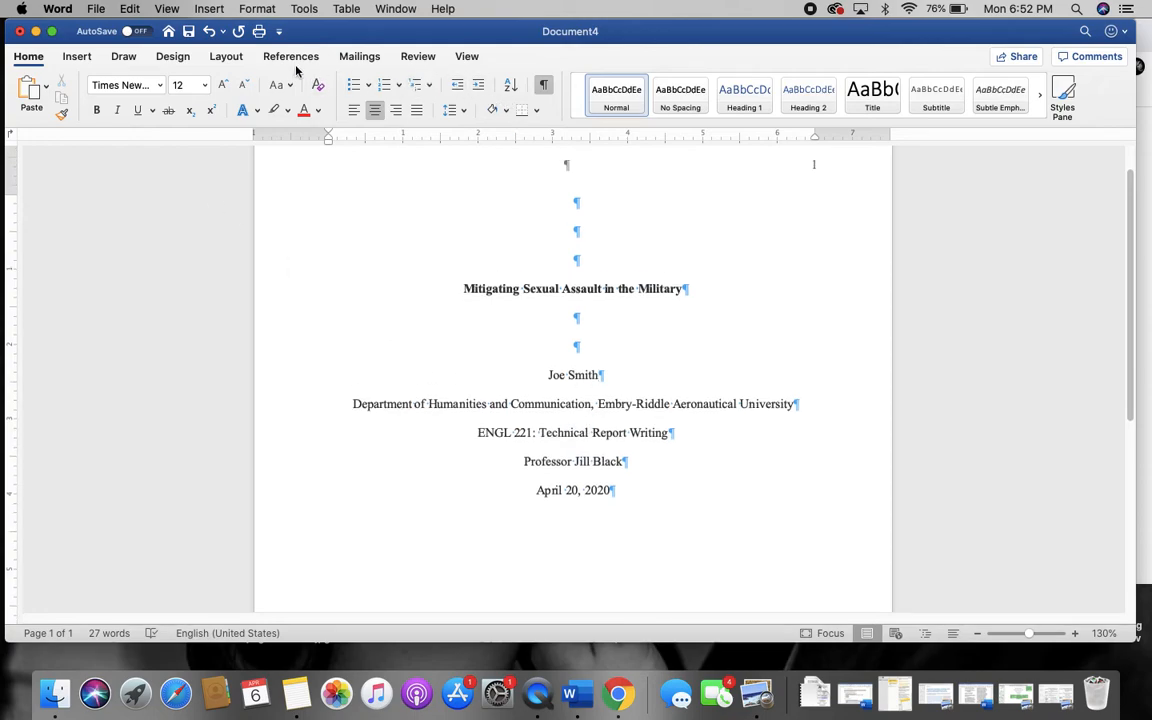
{"action": "key", "text": "super+8"}
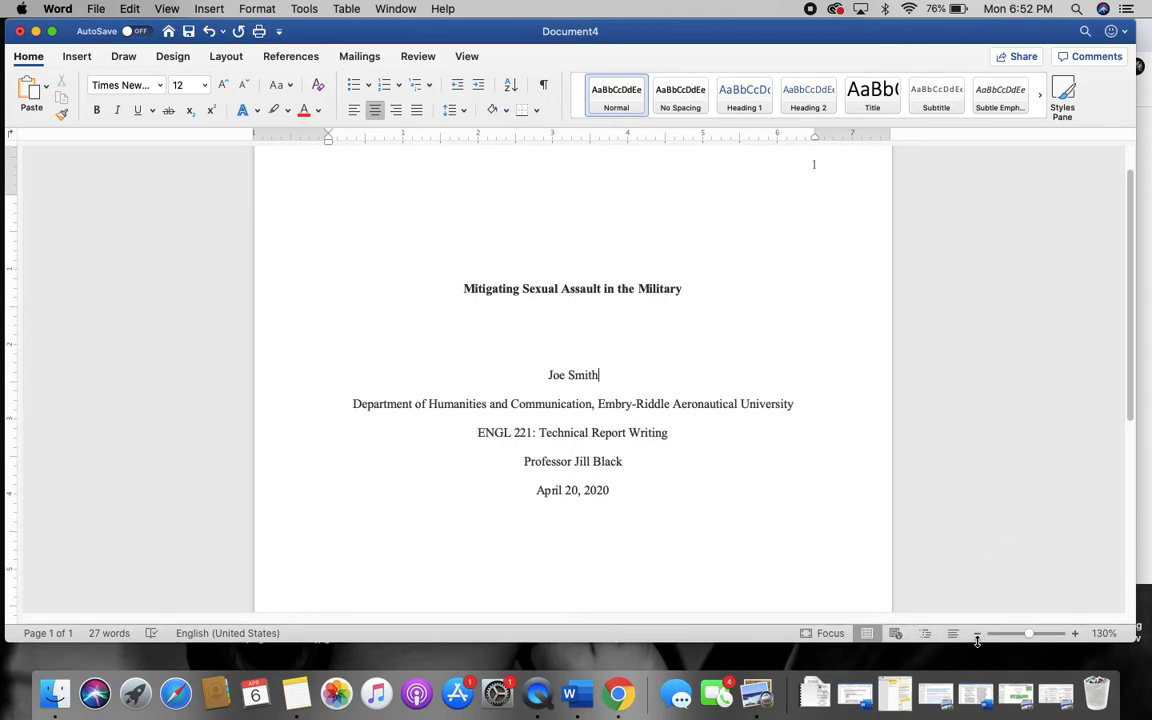
{"action": "left_click", "coordinate": [979, 634]}
{"action": "left_click", "coordinate": [979, 634]}
{"action": "left_click", "coordinate": [979, 634]}
{"action": "left_click", "coordinate": [979, 634]}
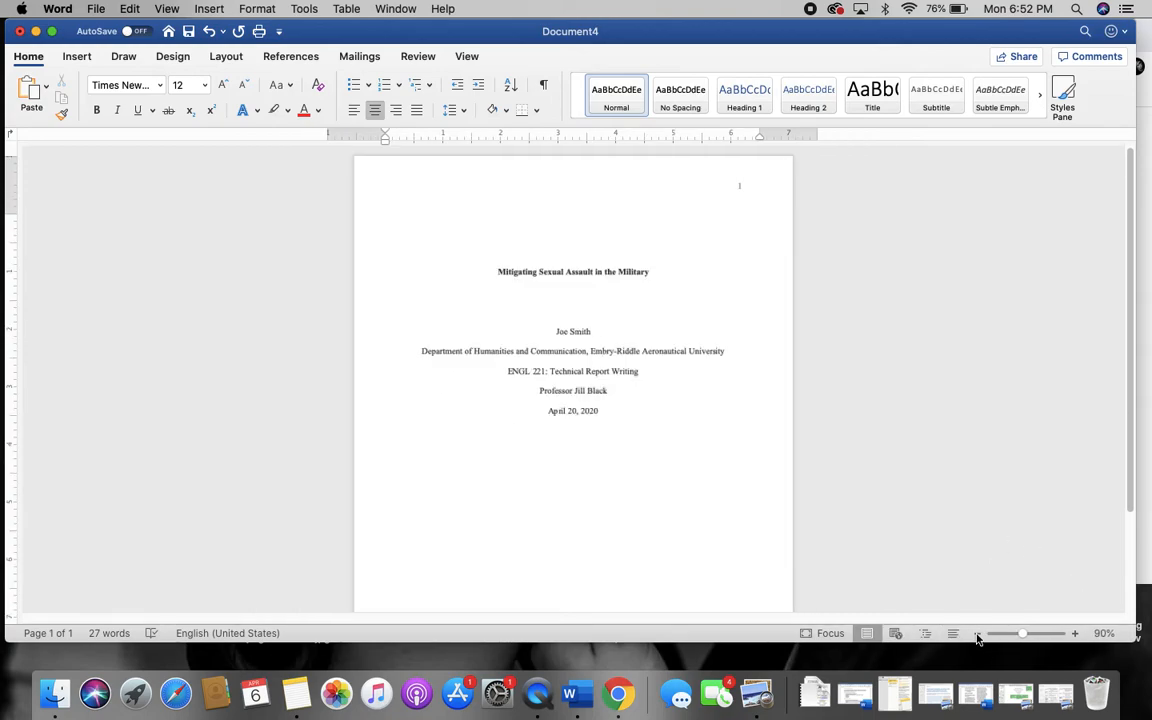
{"action": "left_click", "coordinate": [979, 634]}
{"action": "left_click", "coordinate": [979, 634]}
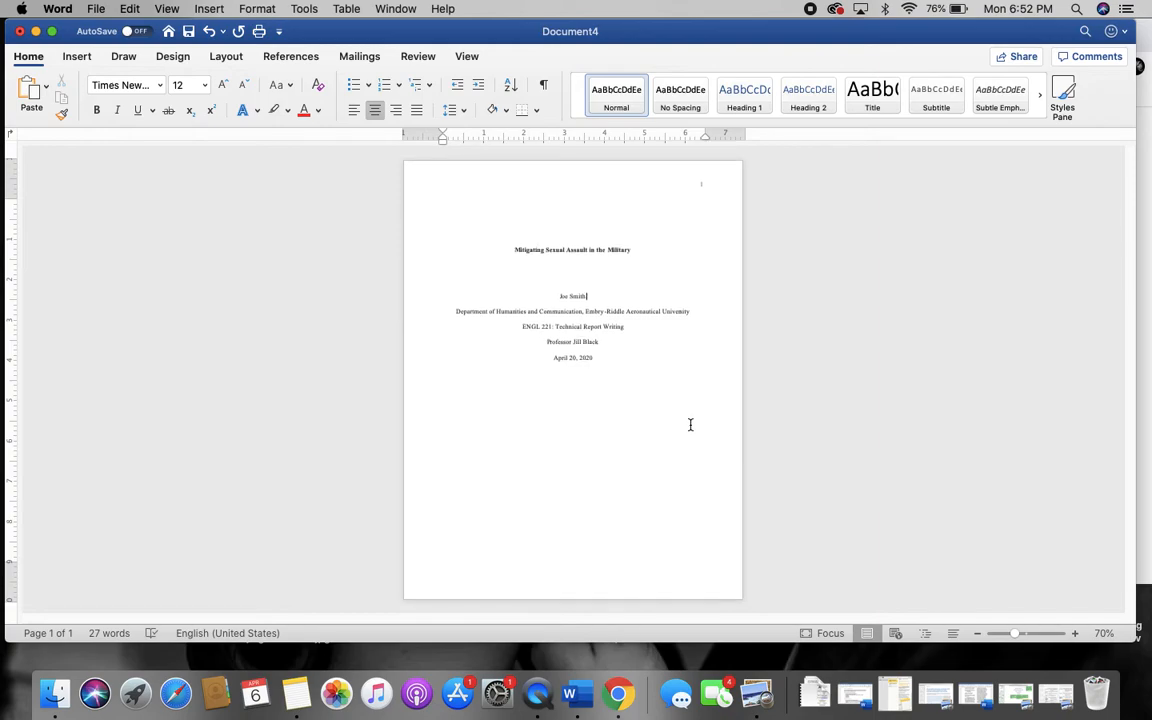
Add an empty line after 'April 20, 2020' with zoom back at 130%
{"action": "left_click", "coordinate": [609, 357]}
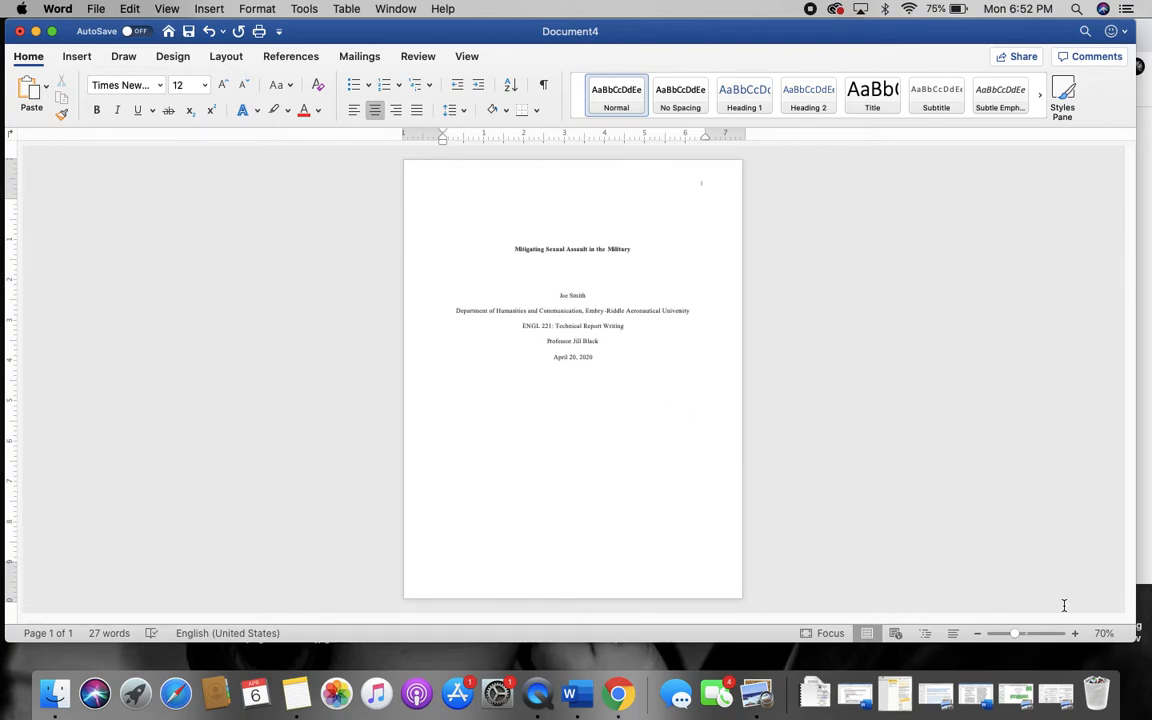
{"action": "left_click", "coordinate": [1076, 635]}
{"action": "left_click", "coordinate": [1076, 635]}
{"action": "left_click", "coordinate": [1076, 635]}
{"action": "left_click", "coordinate": [1076, 635]}
{"action": "left_click", "coordinate": [1076, 635]}
{"action": "left_click", "coordinate": [1076, 635]}
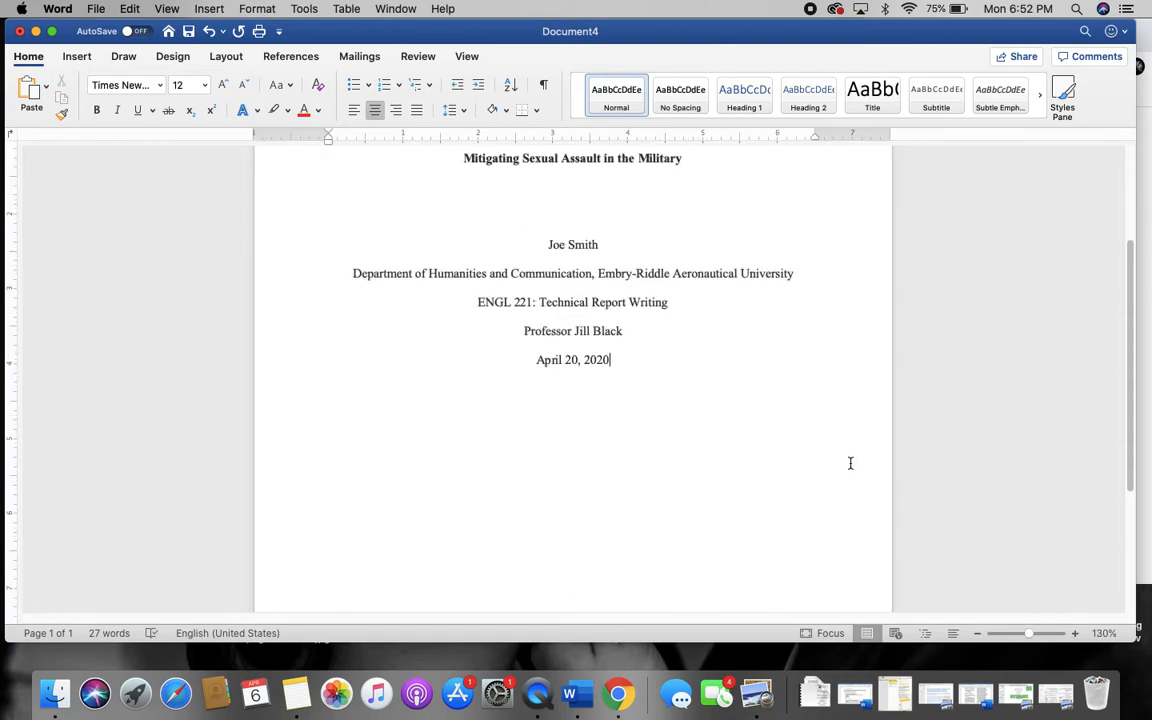
{"action": "key", "text": "Return"}
{"action": "key", "text": "Return"}
{"action": "key", "text": "Return"}
{"action": "key", "text": "Return"}
{"action": "key", "text": "Return"}
{"action": "key", "text": "Return"}
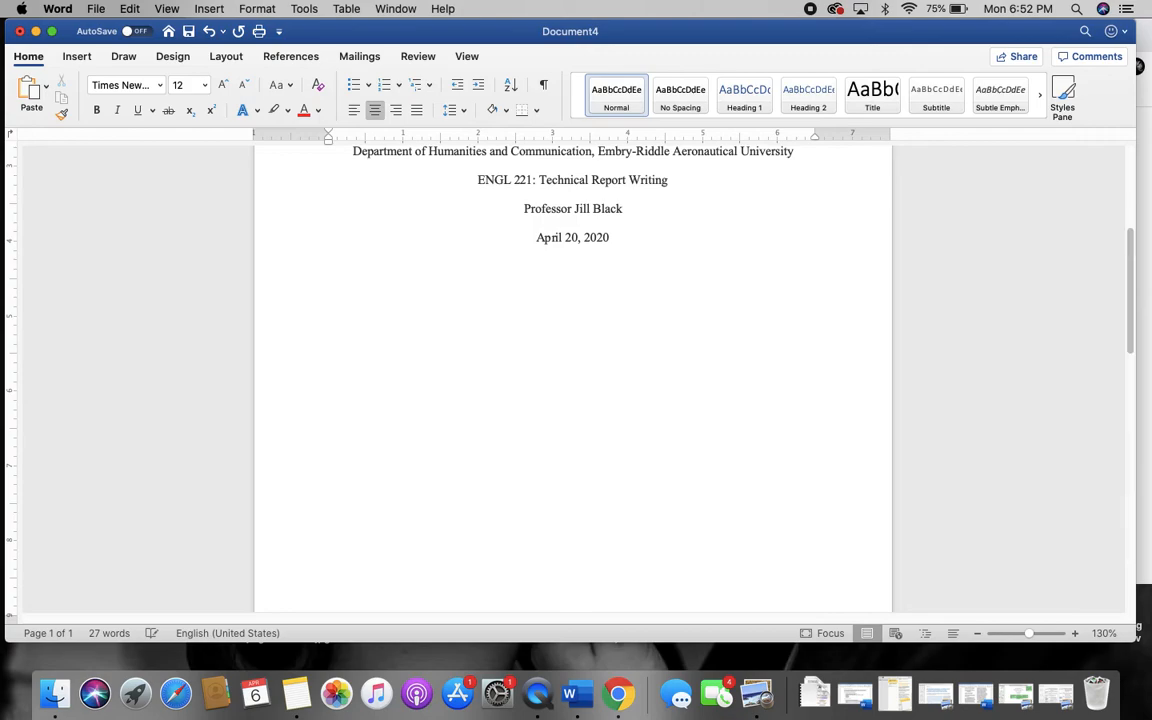
Insert a page break after the title page so a blank page 2 begins
{"action": "key", "text": "super+Return"}
{"action": "scroll", "coordinate": [579, 421], "scroll_direction": "down", "scroll_amount": 1}
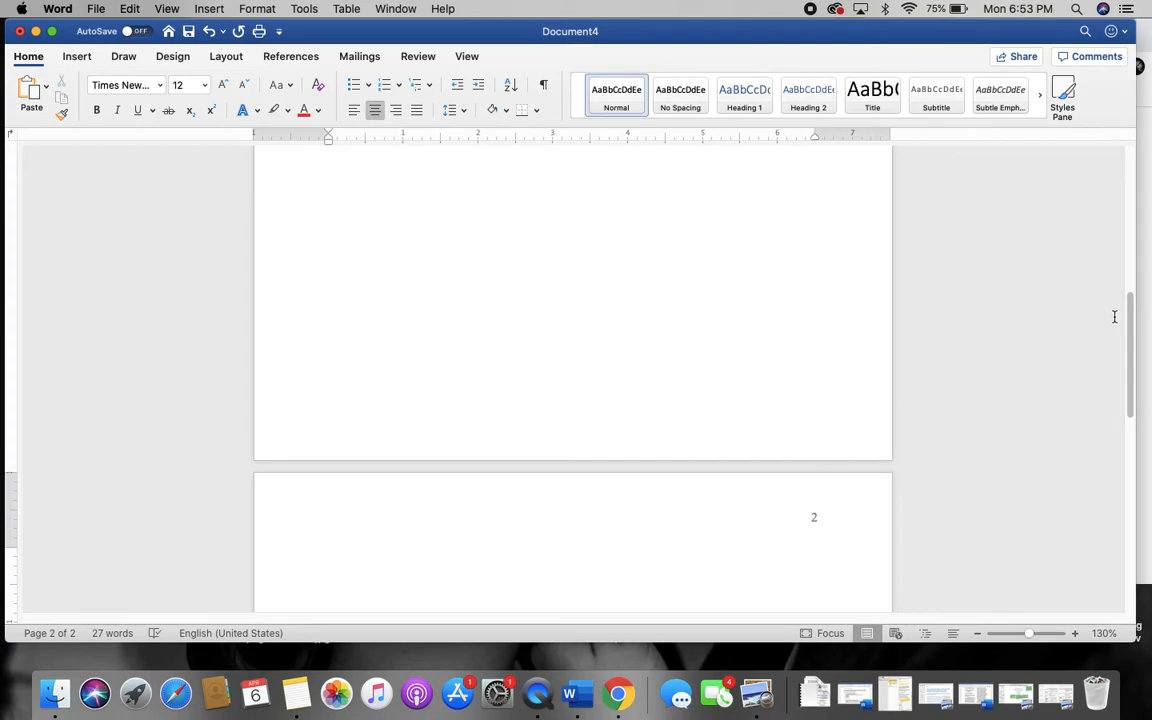
{"action": "left_click_drag", "start_coordinate": [977, 36], "coordinate": [709, 36]}
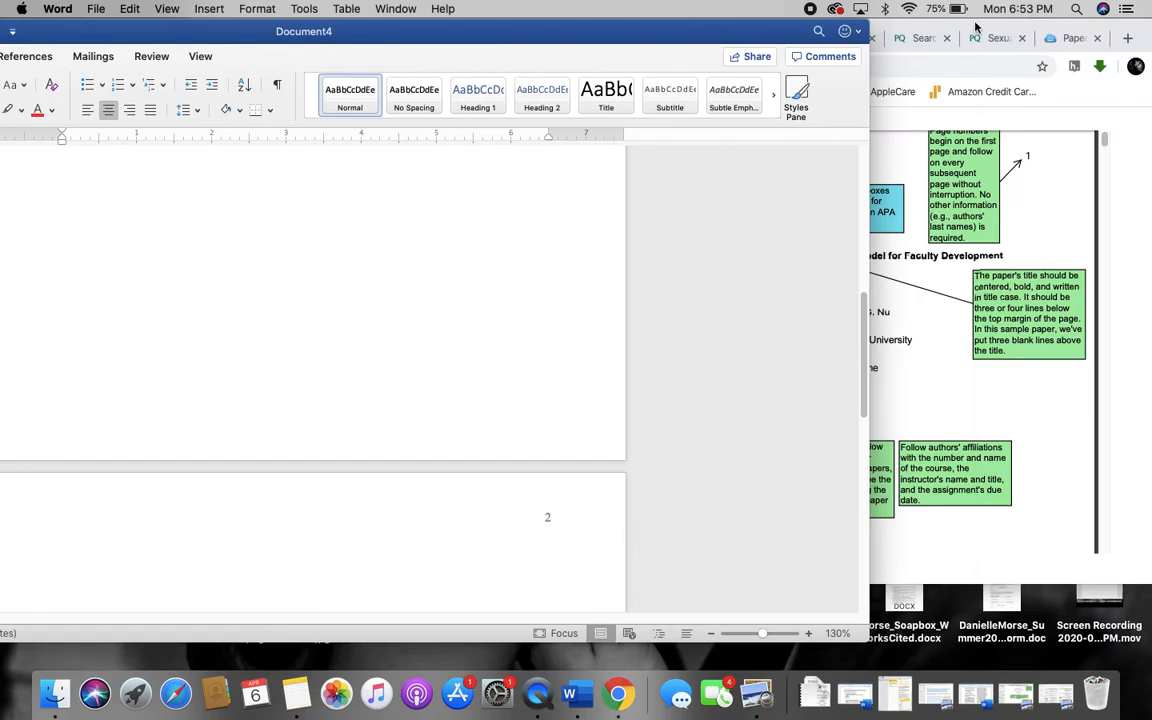
View the Purdue OWL sample paper full screen and scroll to its abstract page
{"action": "left_click", "coordinate": [975, 27]}
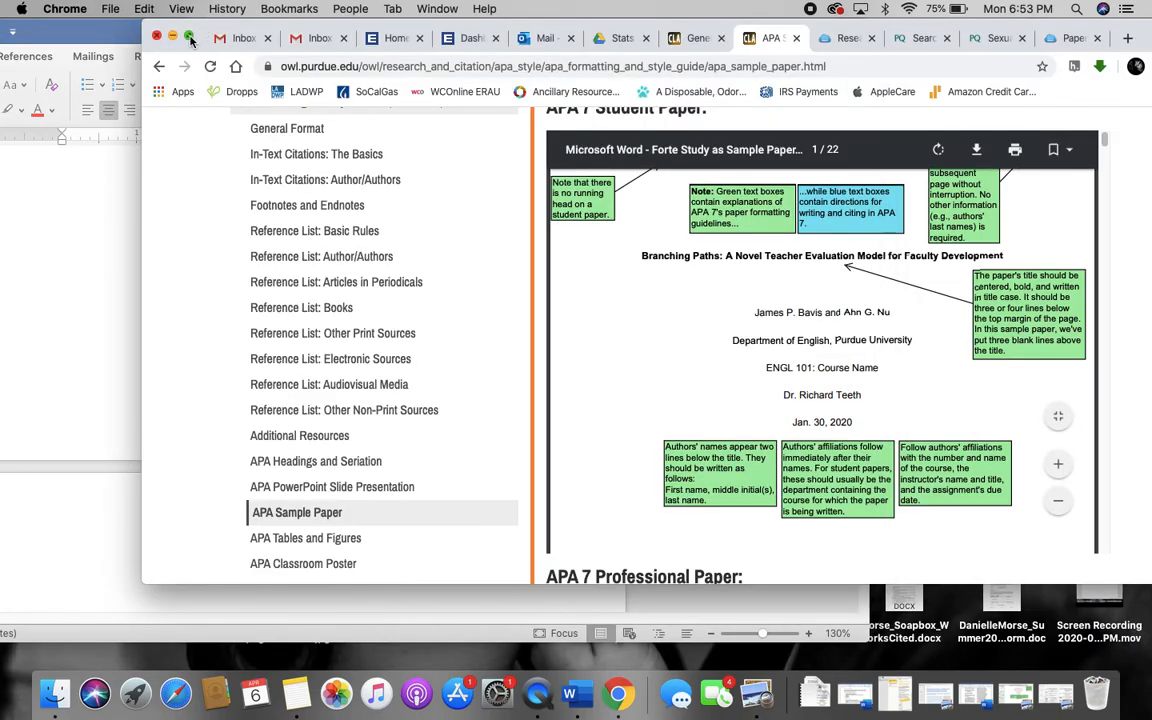
{"action": "left_click", "coordinate": [190, 36]}
{"action": "scroll", "coordinate": [757, 345], "scroll_direction": "down", "scroll_amount": 10}
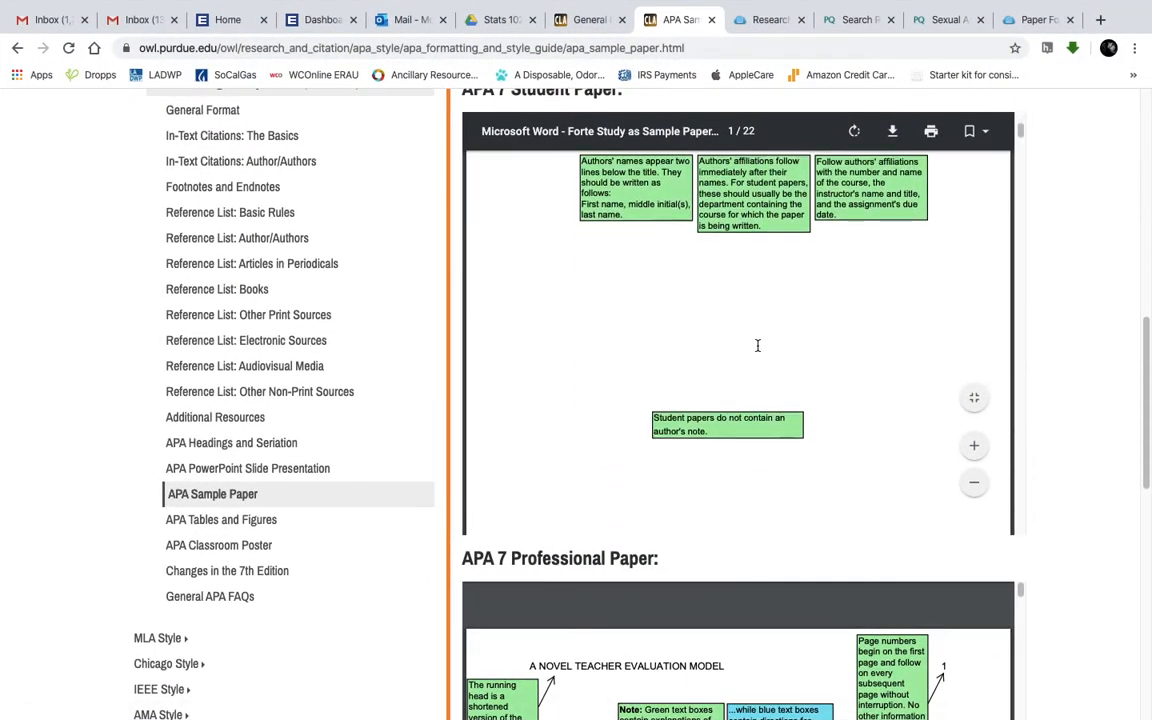
{"action": "scroll", "coordinate": [757, 345], "scroll_direction": "down", "scroll_amount": 2}
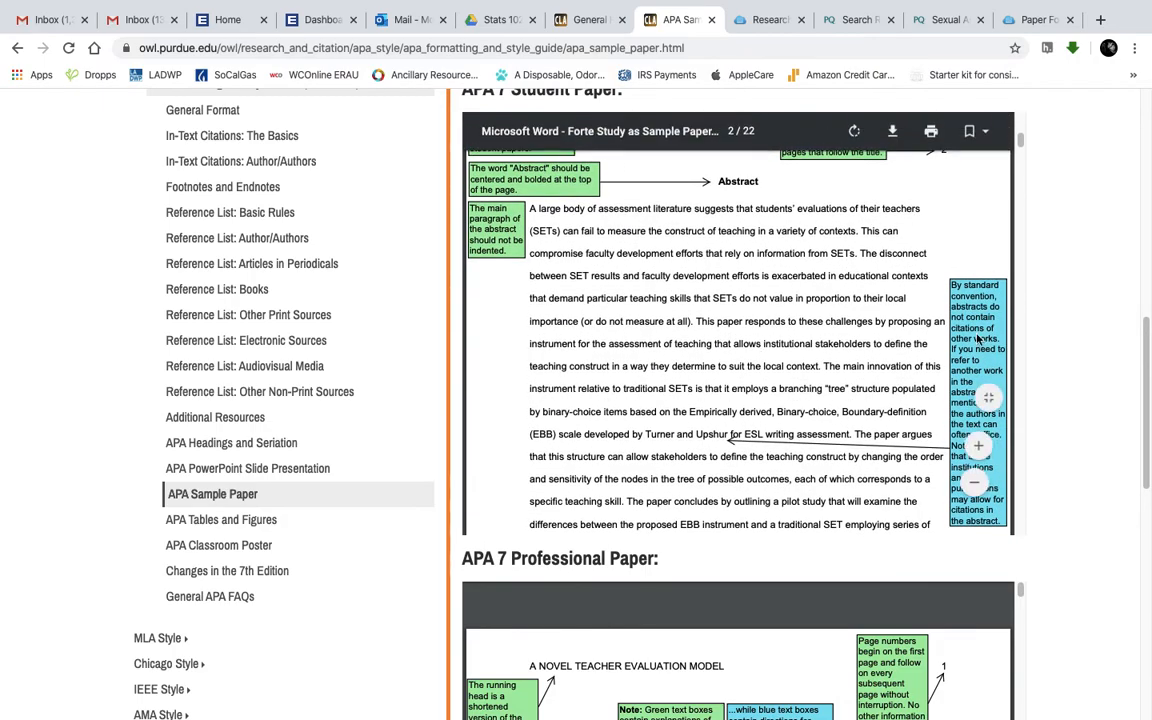
{"action": "scroll", "coordinate": [1038, 326], "scroll_direction": "up", "scroll_amount": 1}
{"action": "scroll", "coordinate": [828, 319], "scroll_direction": "up", "scroll_amount": 2}
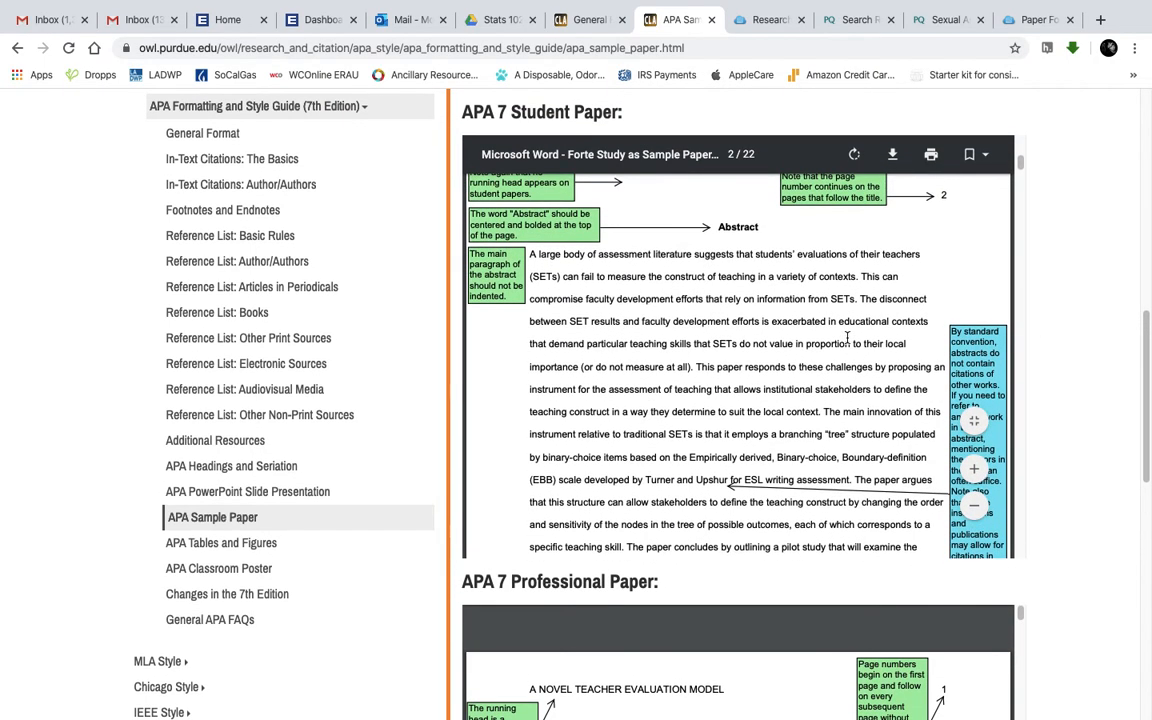
{"action": "scroll", "coordinate": [828, 319], "scroll_direction": "up", "scroll_amount": 2}
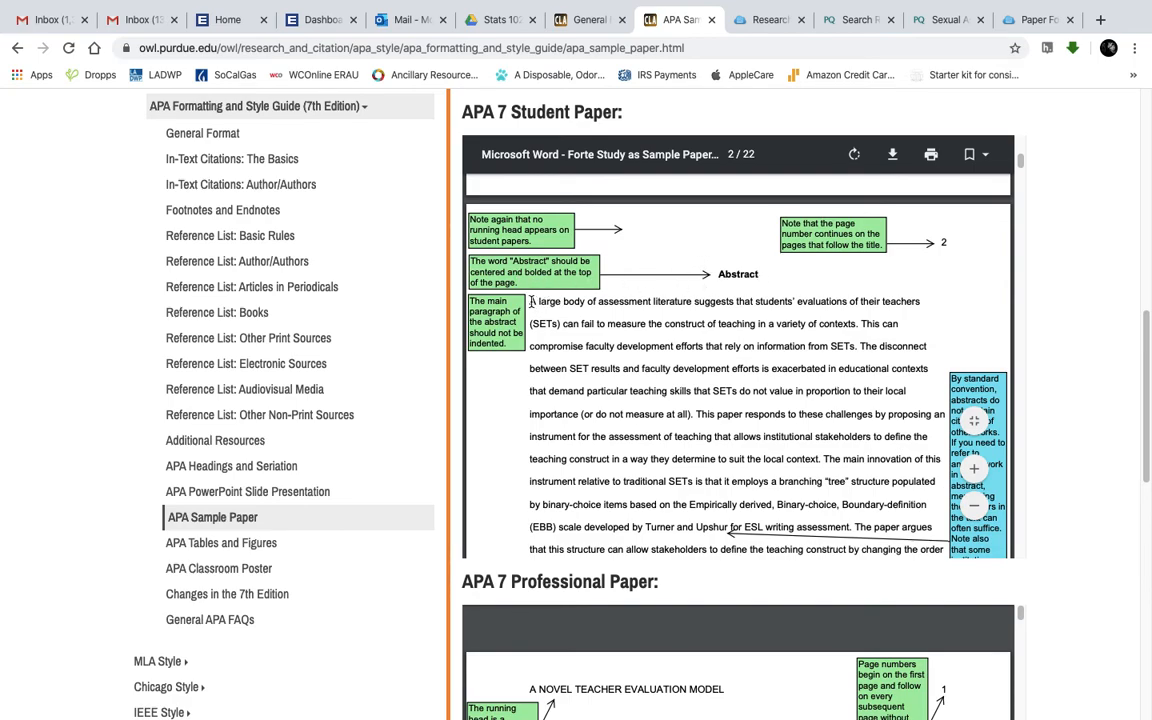
{"action": "scroll", "coordinate": [580, 305], "scroll_direction": "down", "scroll_amount": 5}
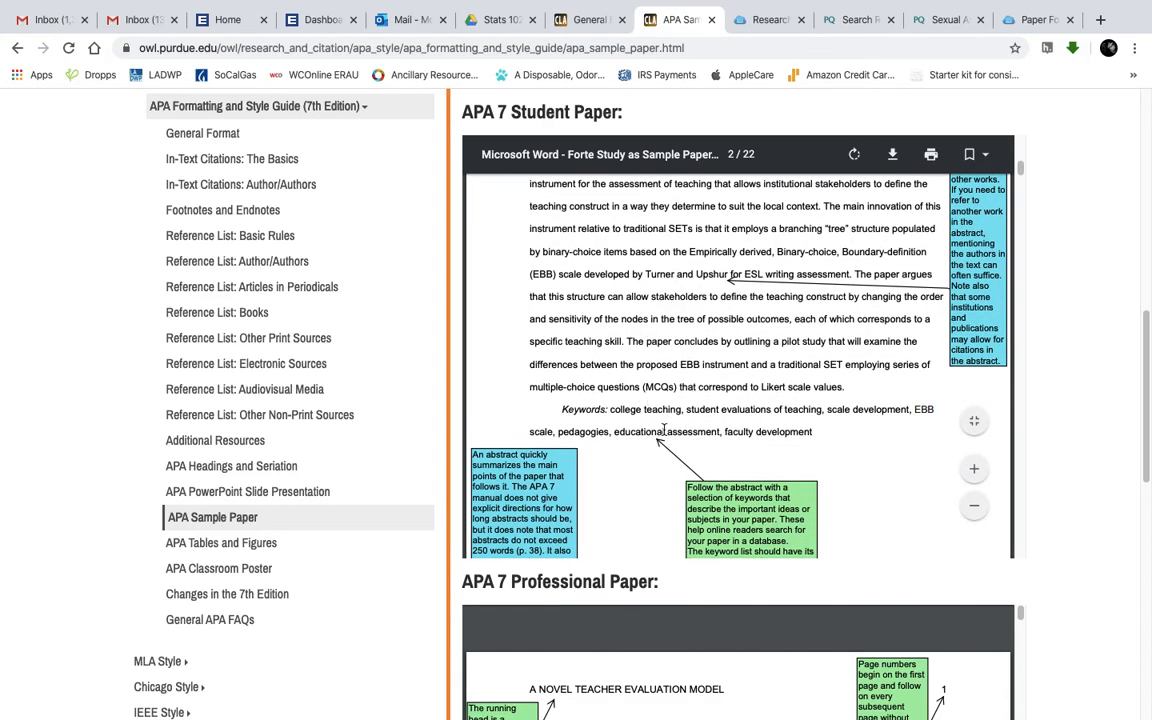
{"action": "scroll", "coordinate": [741, 370], "scroll_direction": "down", "scroll_amount": 1}
{"action": "scroll", "coordinate": [741, 370], "scroll_direction": "up", "scroll_amount": 6}
{"action": "scroll", "coordinate": [741, 370], "scroll_direction": "down", "scroll_amount": 5}
{"action": "scroll", "coordinate": [741, 372], "scroll_direction": "down", "scroll_amount": 5}
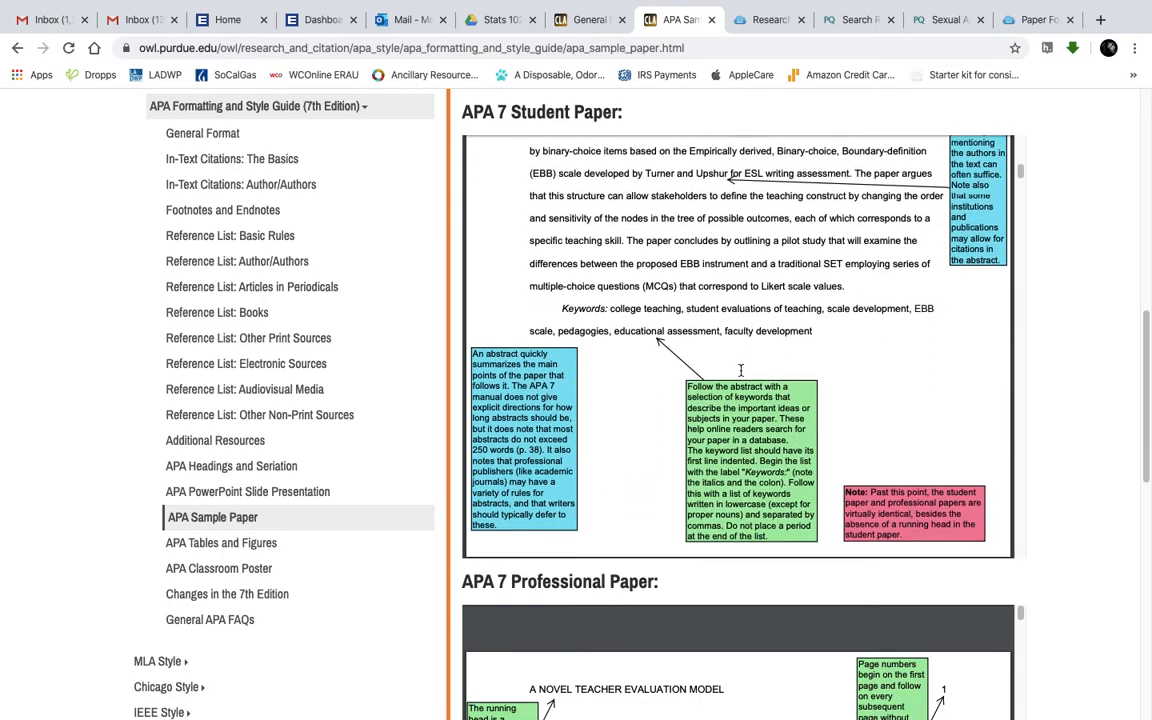
{"action": "scroll", "coordinate": [807, 372], "scroll_direction": "up", "scroll_amount": 9}
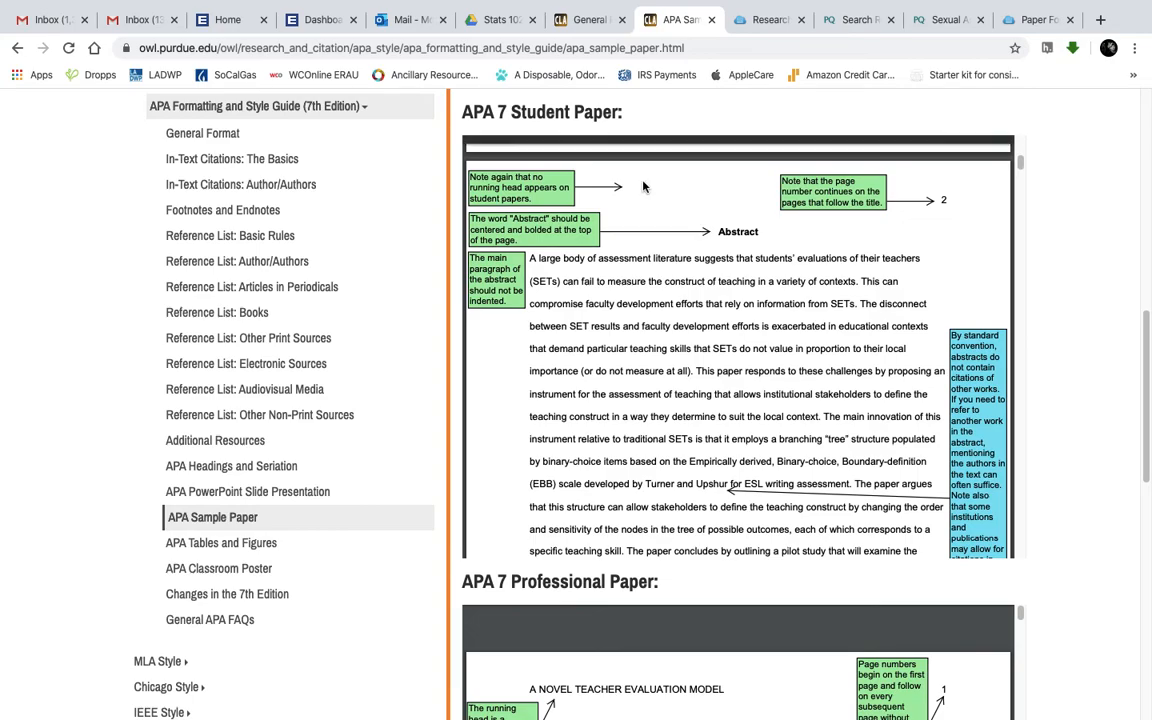
Exit the browser's full screen and bring the Word document back to the front
{"action": "mouse_move", "coordinate": [110, 2]}
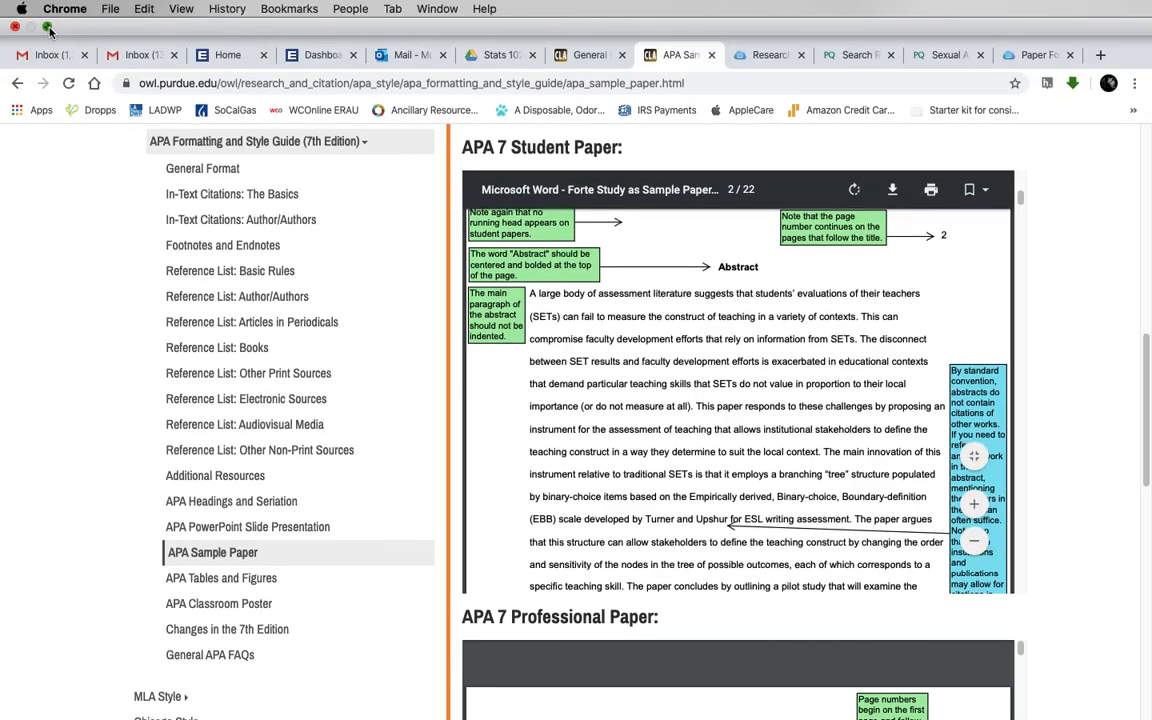
{"action": "left_click", "coordinate": [47, 27]}
{"action": "left_click", "coordinate": [62, 35]}
Type a bold 'Abstract' heading at the top of page 2
{"action": "left_click_drag", "start_coordinate": [62, 35], "coordinate": [285, 34]}
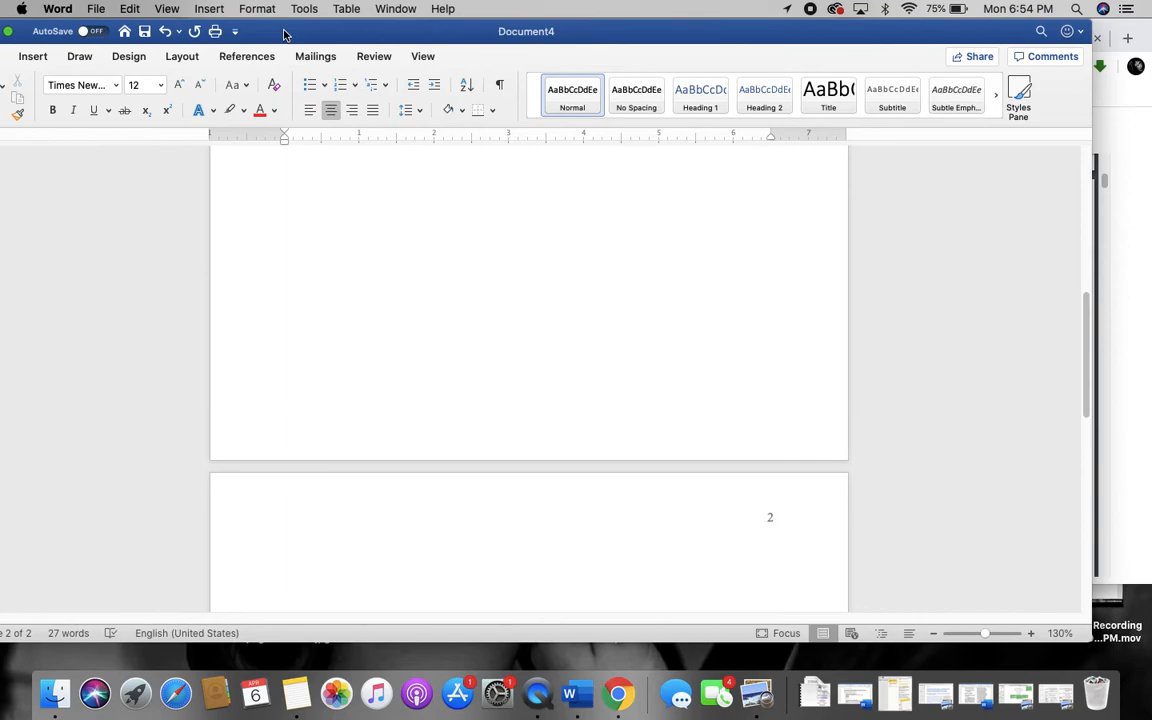
{"action": "left_click", "coordinate": [9, 31]}
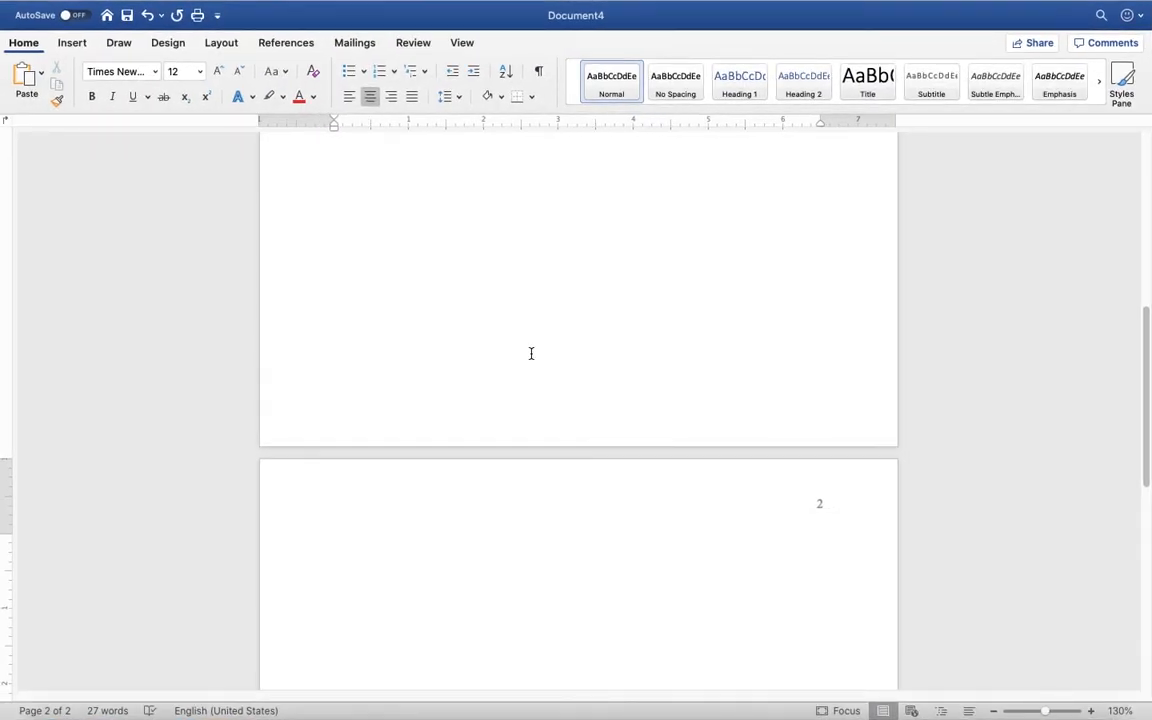
{"action": "left_click", "coordinate": [1091, 711]}
{"action": "type", "text": "A"}
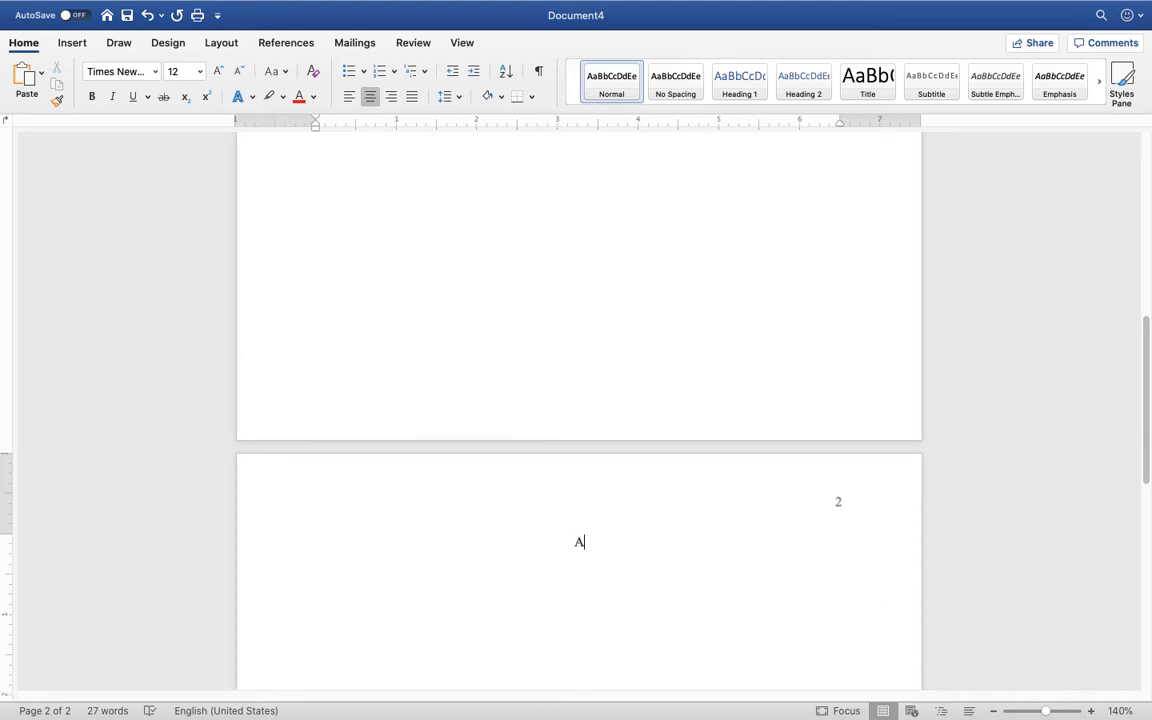
{"action": "type", "text": "bstract"}
{"action": "key", "text": "super+a"}
{"action": "left_click", "coordinate": [578, 543]}
{"action": "left_click_drag", "start_coordinate": [615, 543], "coordinate": [504, 545]}
{"action": "left_click", "coordinate": [91, 96]}
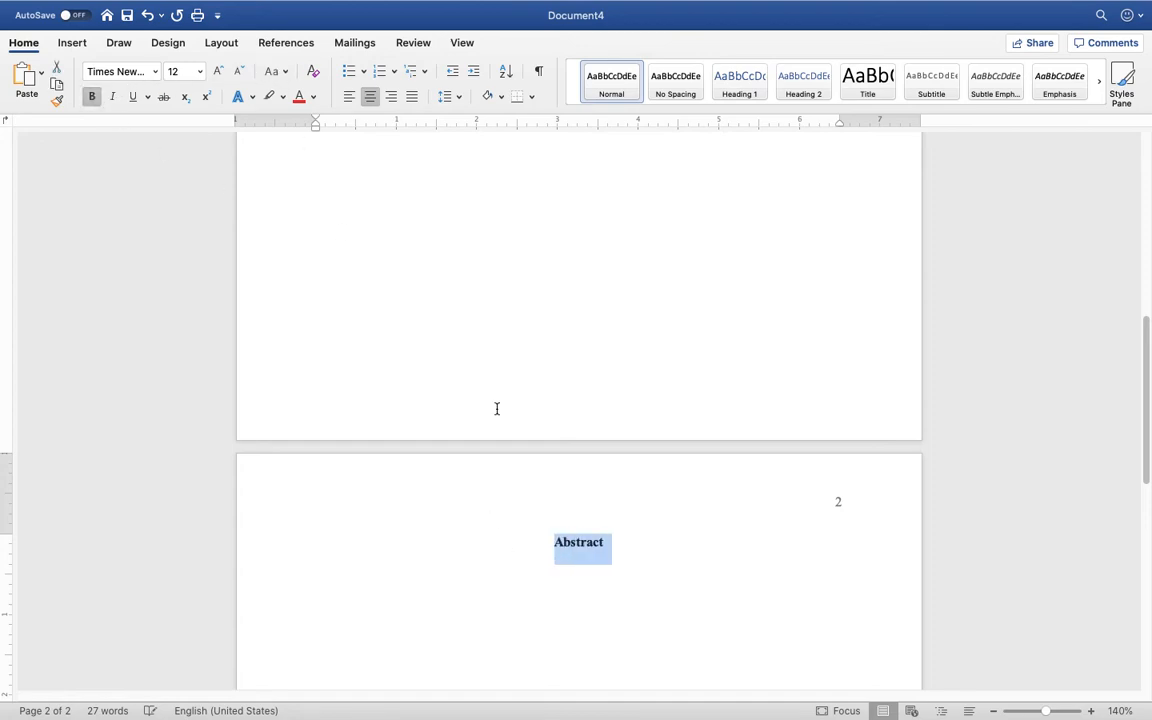
{"action": "left_click", "coordinate": [607, 542]}
Add a left-aligned, non-bold paragraph: 'The text for the abstract is not bolded. You also don't indent your abstract.'
{"action": "key", "text": "Return"}
{"action": "key", "text": "super+l"}
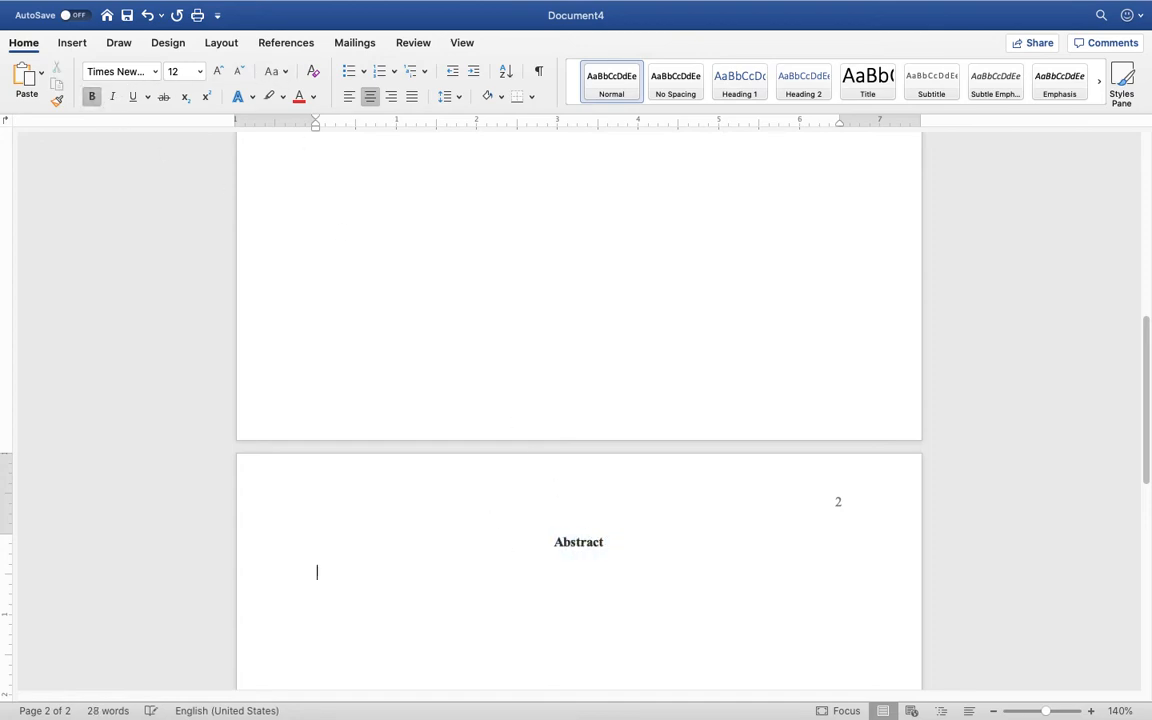
{"action": "type", "text": "Th"}
{"action": "key", "text": "BackSpace"}
{"action": "key", "text": "BackSpace"}
{"action": "key", "text": "super+b"}
{"action": "type", "text": "The tex"}
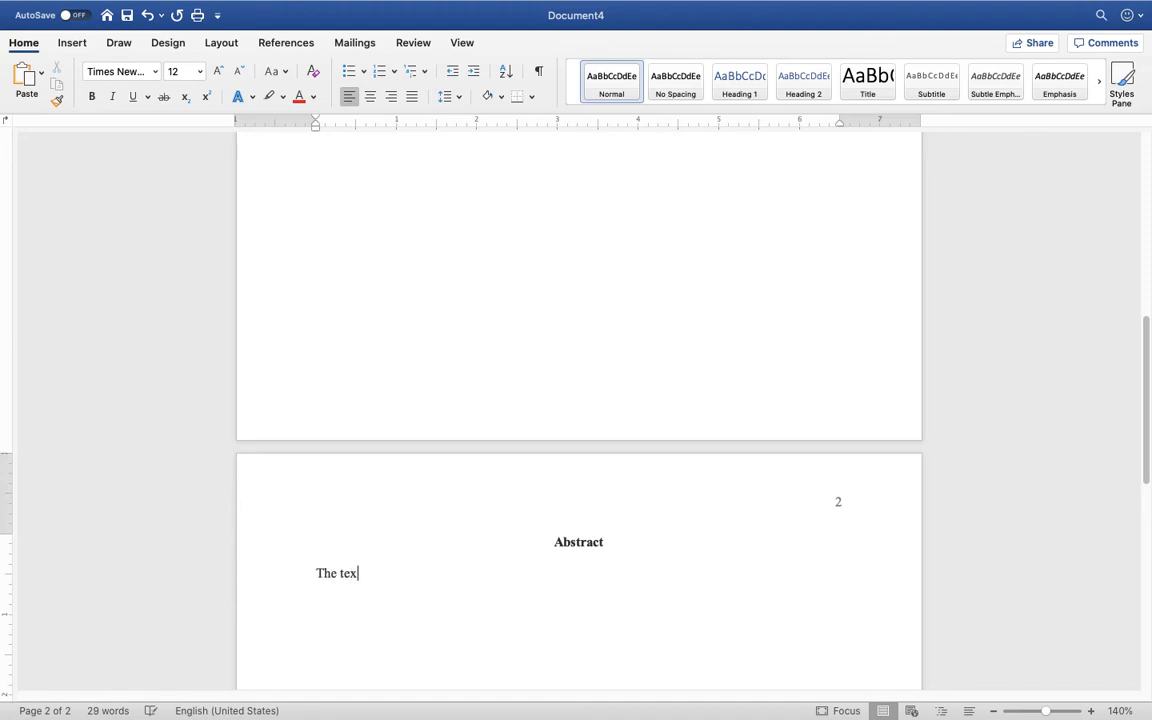
{"action": "type", "text": "t for the abstract is not bolded. Yo"}
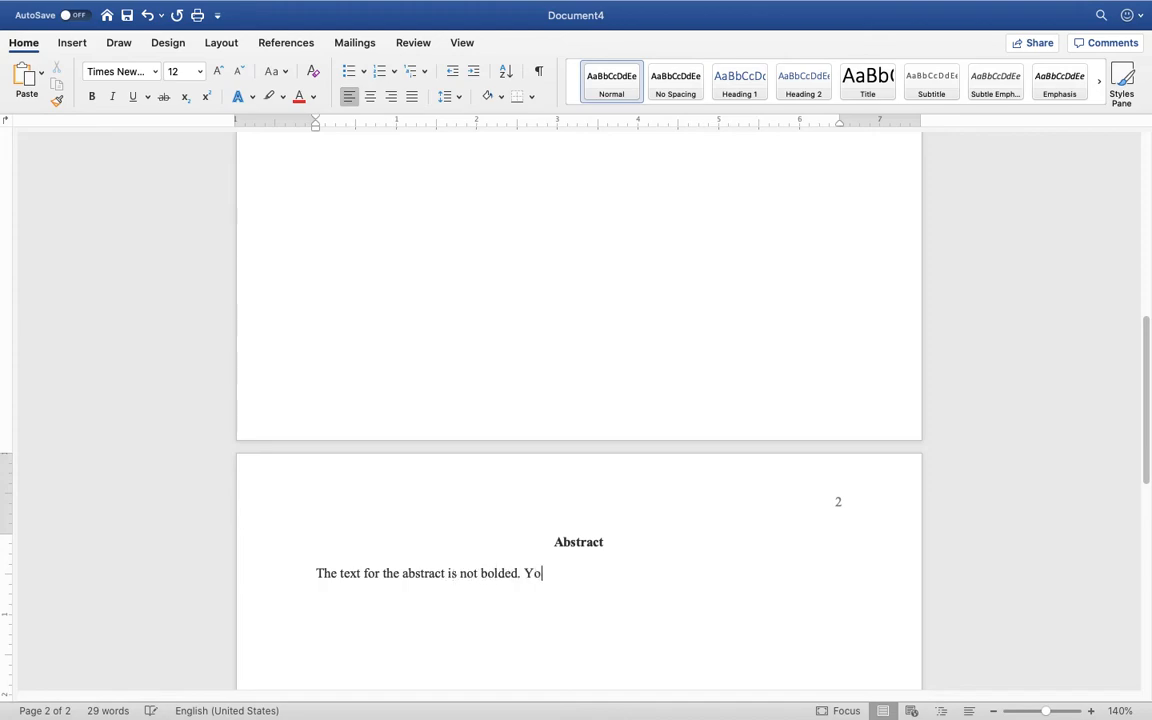
{"action": "type", "text": "u also don't indent your abstract."}
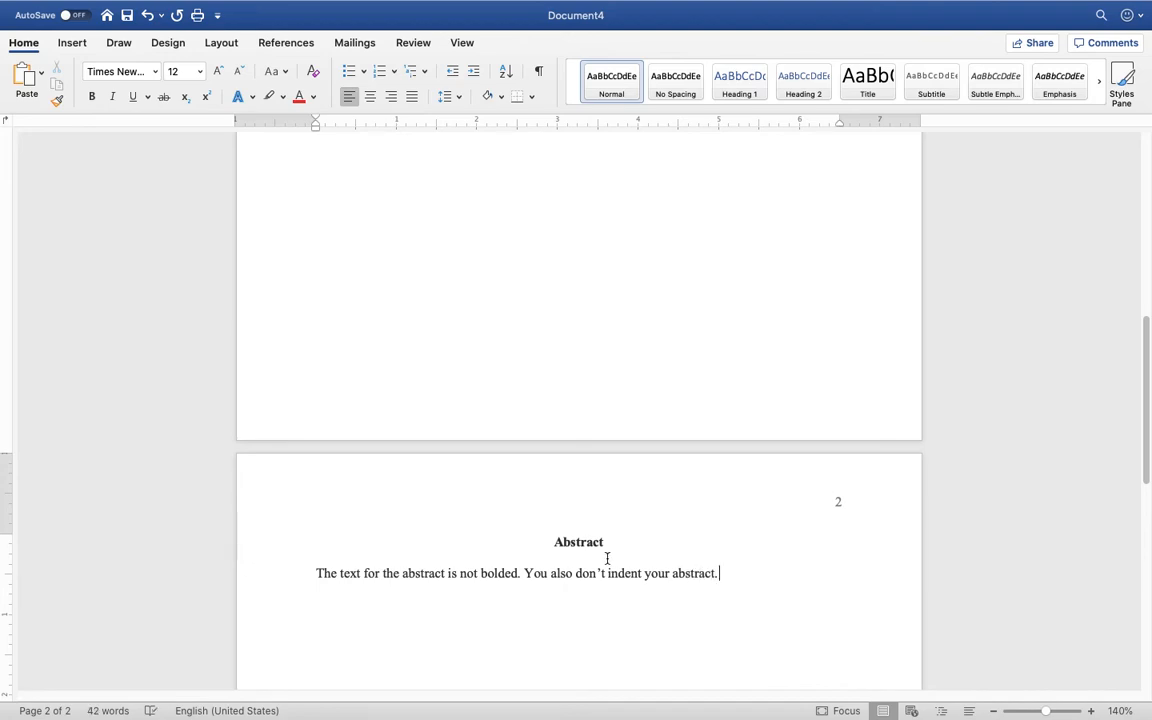
Add blank lines below the abstract until a page 3 begins
{"action": "scroll", "coordinate": [640, 521], "scroll_direction": "down", "scroll_amount": 2}
{"action": "scroll", "coordinate": [640, 521], "scroll_direction": "down", "scroll_amount": 3}
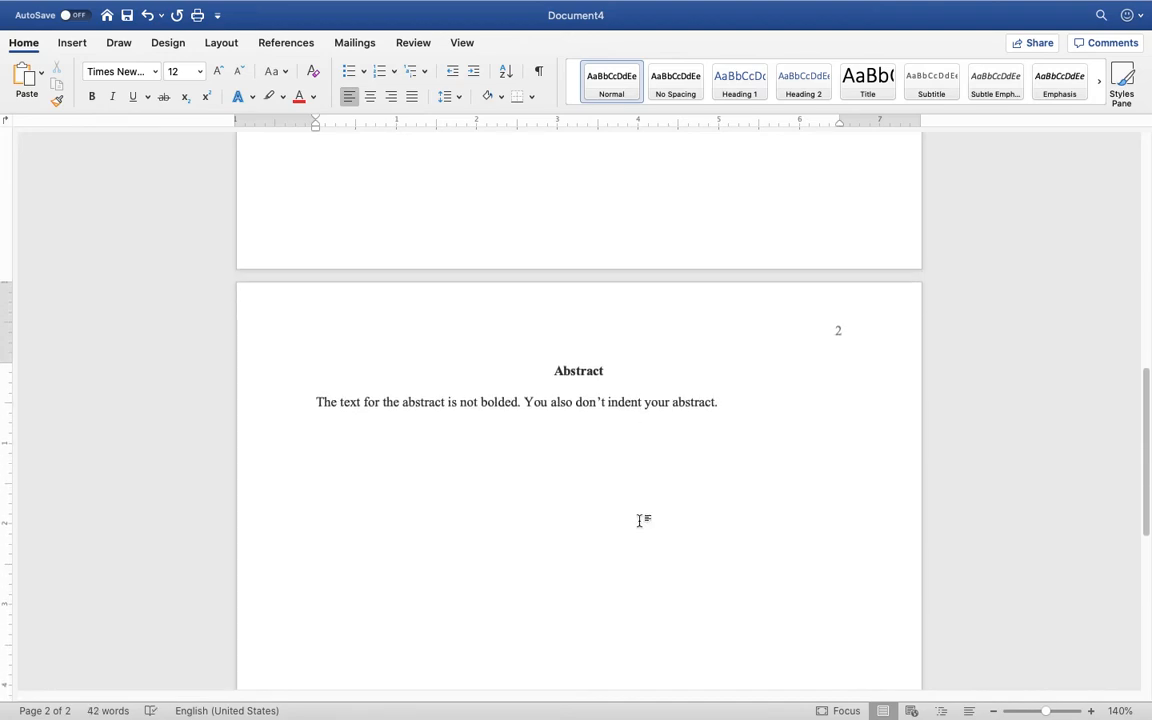
{"action": "key", "text": "Return"}
{"action": "key", "text": "Return"}
{"action": "key", "text": "Return"}
{"action": "key", "text": "Return"}
{"action": "key", "text": "Return"}
{"action": "key", "text": "Return"}
{"action": "key", "text": "Return"}
{"action": "key", "text": "Return"}
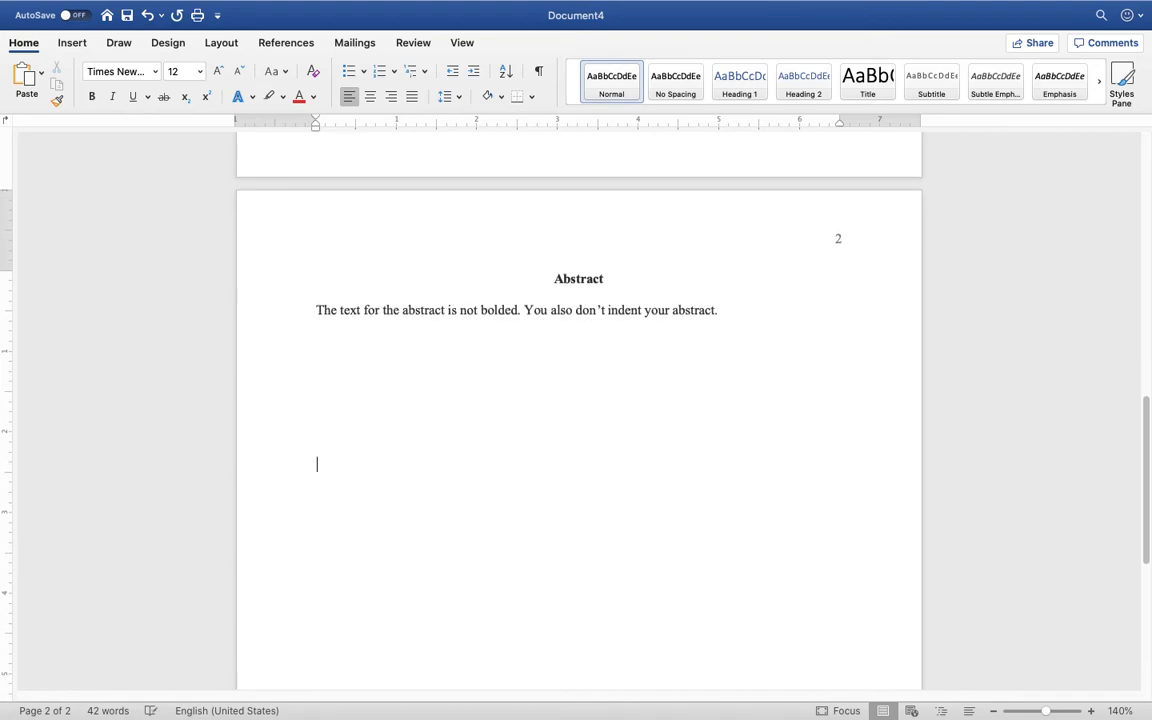
{"action": "scroll", "coordinate": [578, 410], "scroll_direction": "down", "scroll_amount": 3}
{"action": "scroll", "coordinate": [578, 410], "scroll_direction": "down", "scroll_amount": 1}
{"action": "key", "text": "Return"}
{"action": "key", "text": "Return"}
{"action": "key", "text": "Return"}
{"action": "key", "text": "Return"}
{"action": "key", "text": "Return"}
{"action": "key", "text": "Return"}
{"action": "key", "text": "Return"}
{"action": "key", "text": "Return"}
{"action": "key", "text": "Return"}
{"action": "key", "text": "Return"}
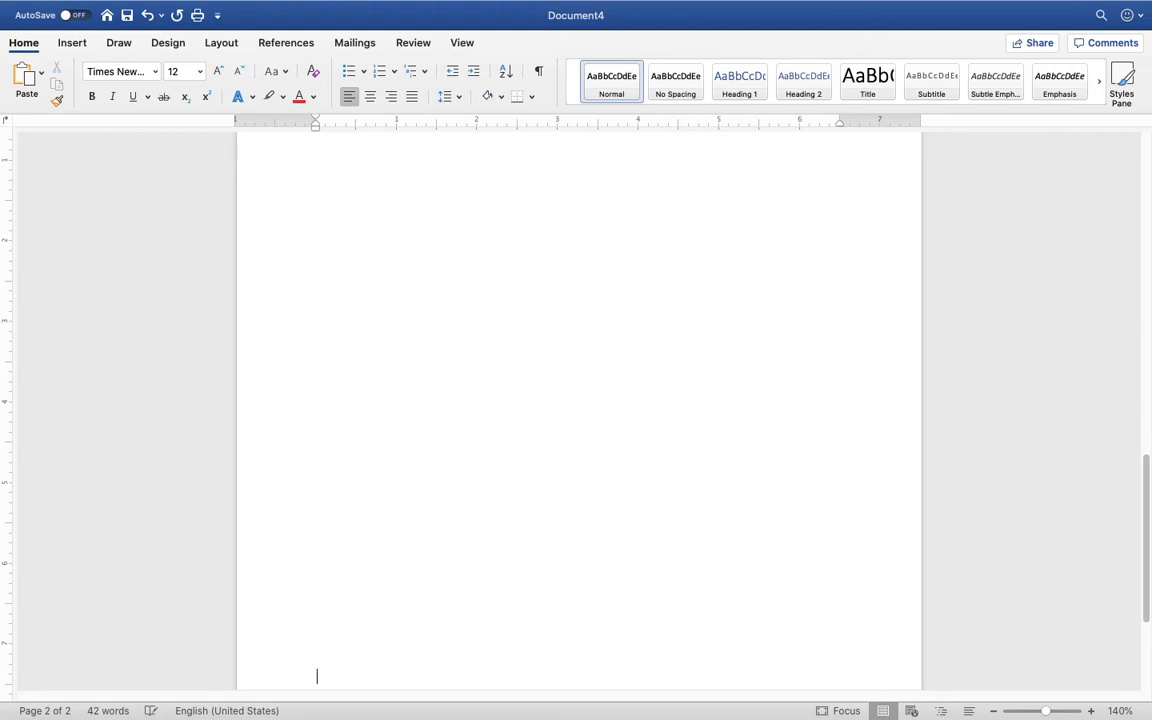
{"action": "key", "text": "Return"}
{"action": "key", "text": "Return"}
{"action": "key", "text": "Return"}
{"action": "scroll", "coordinate": [607, 360], "scroll_direction": "down", "scroll_amount": 10}
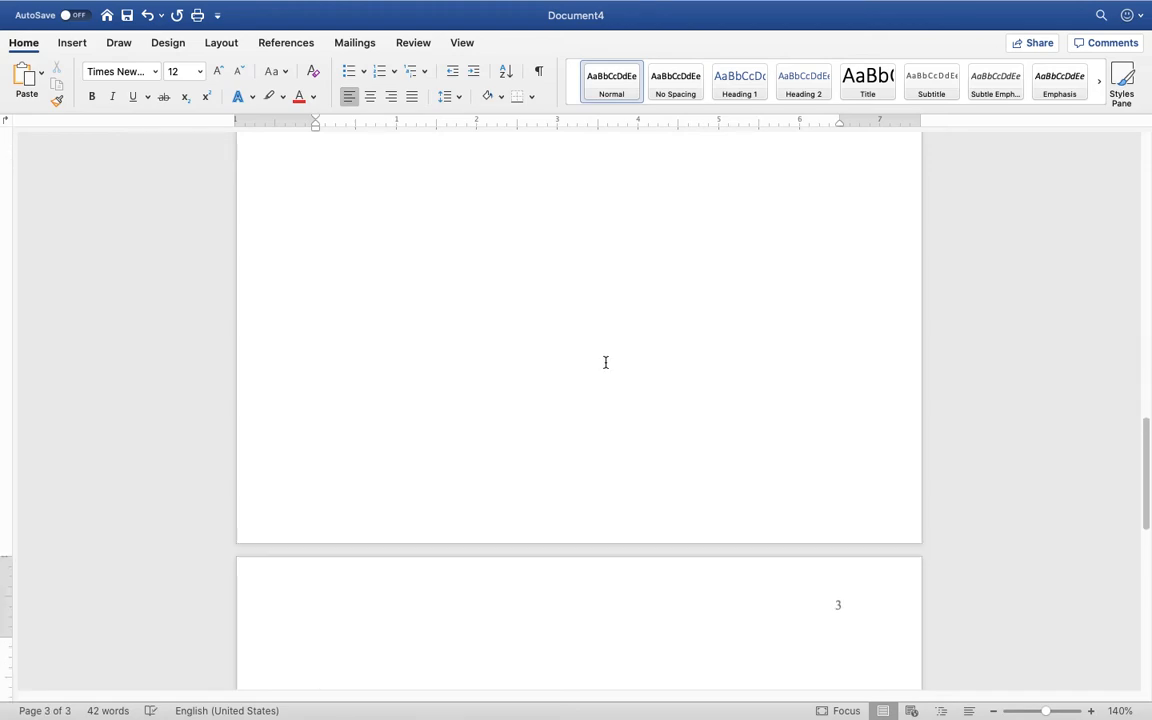
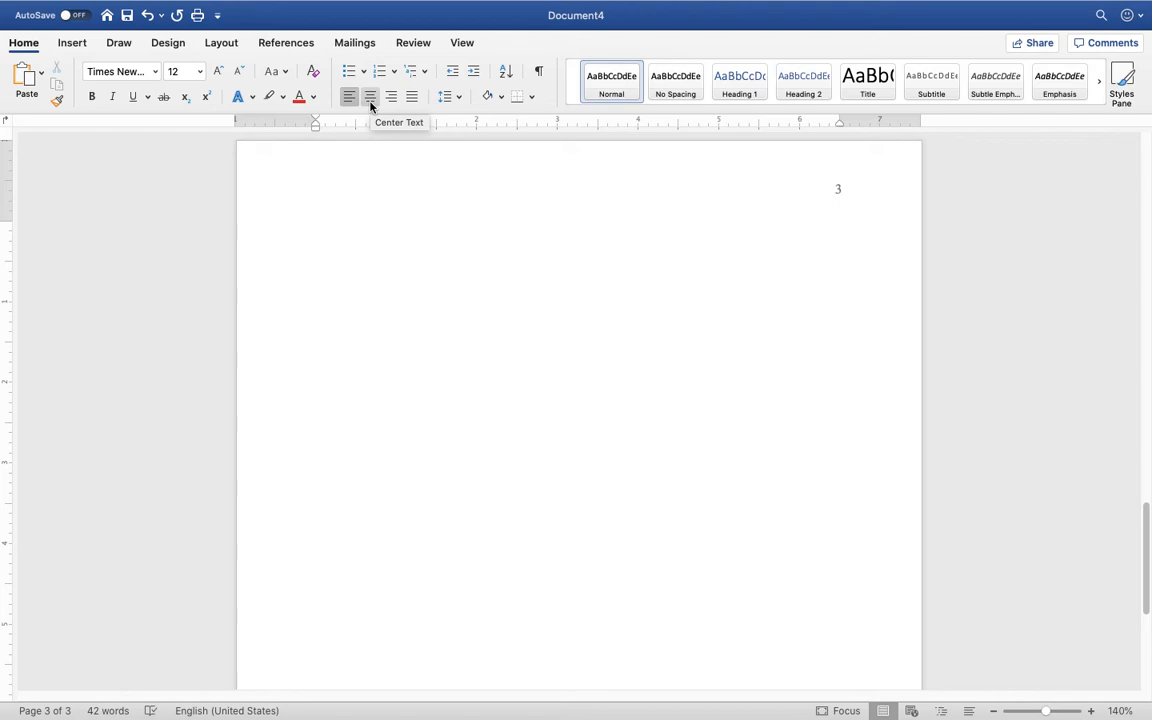
Type the centred title 'Mitigating Sexual Assault in the Military' at the top of page 3
{"action": "left_click", "coordinate": [371, 97]}
{"action": "type", "text": "Mitigating "}
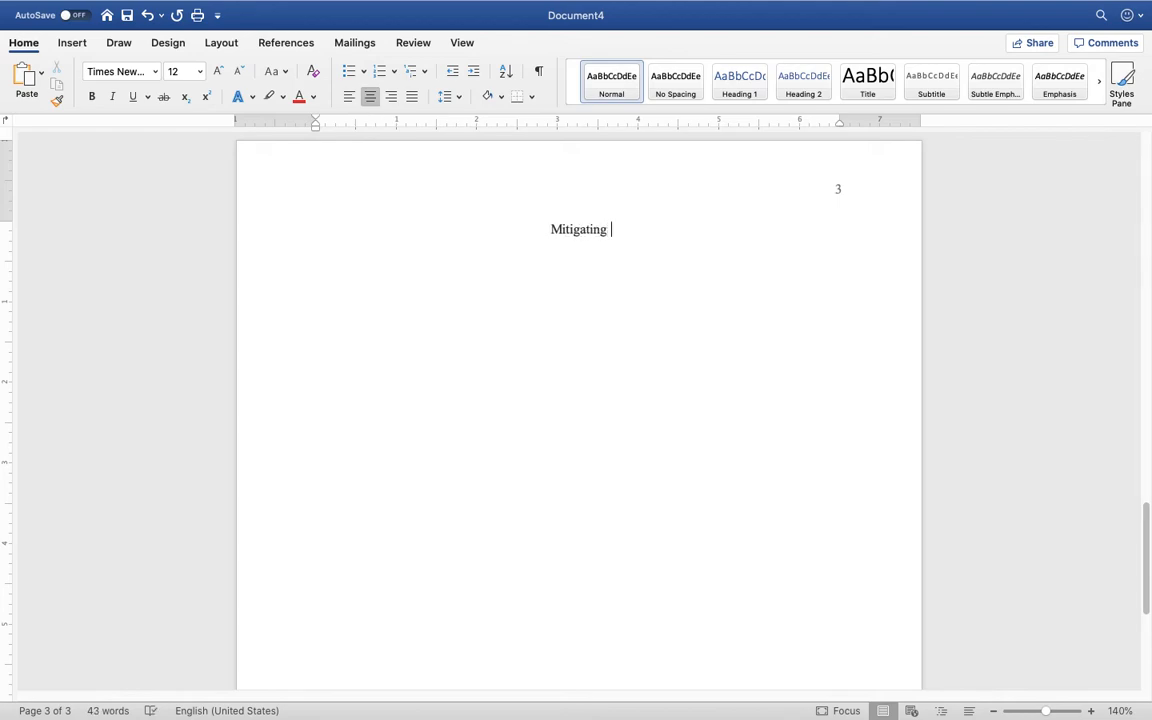
{"action": "type", "text": "Sexua"}
{"action": "key", "text": "BackSpace"}
{"action": "type", "text": "l Assault in the Military"}
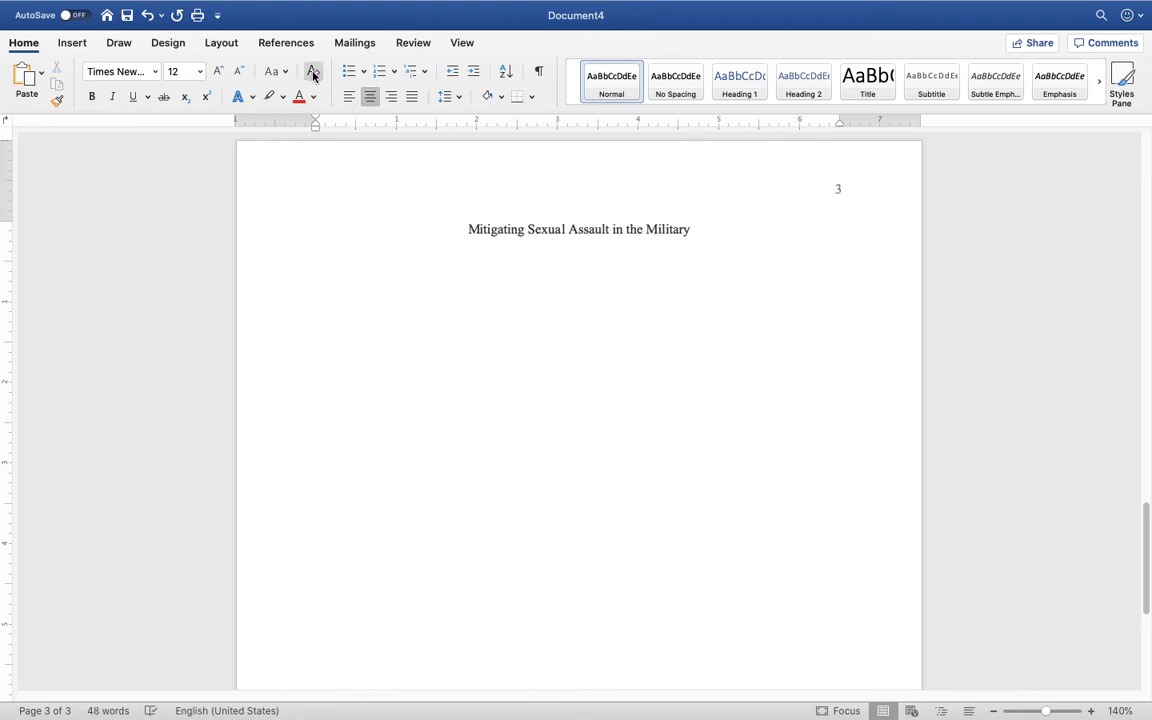
Add the left-aligned line 'Here is where you would start writing.' below, then select the title
{"action": "left_click", "coordinate": [348, 97]}
{"action": "type", "text": "H"}
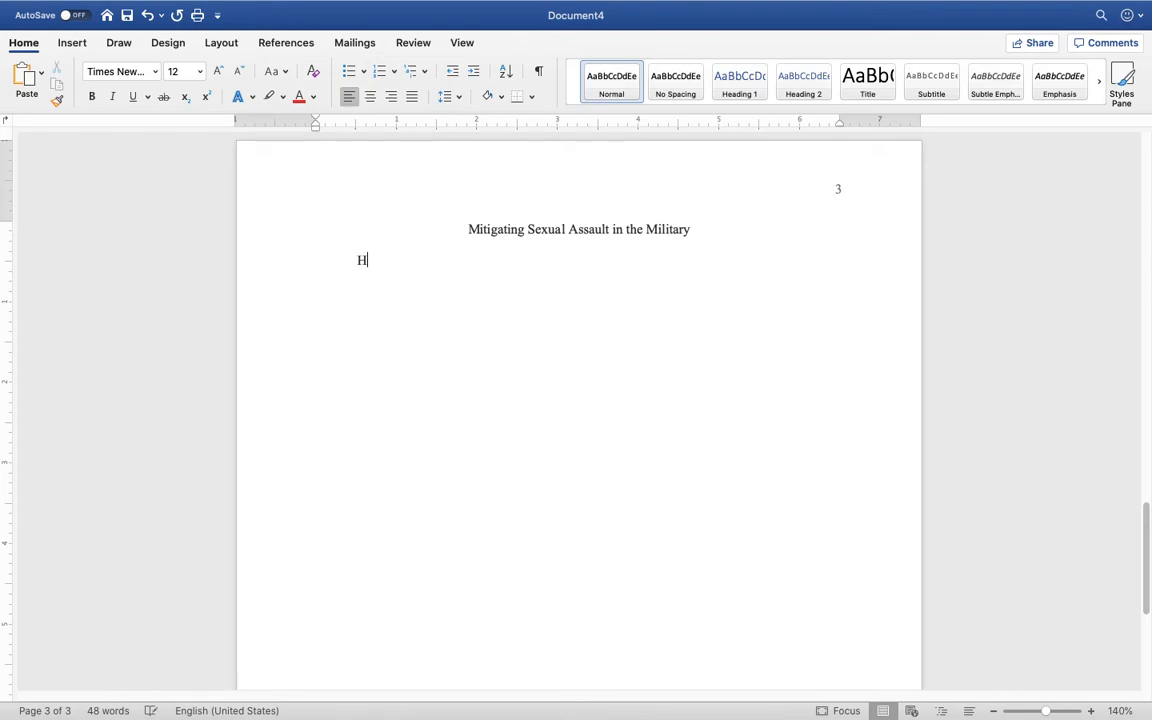
{"action": "type", "text": "ere is where you wo"}
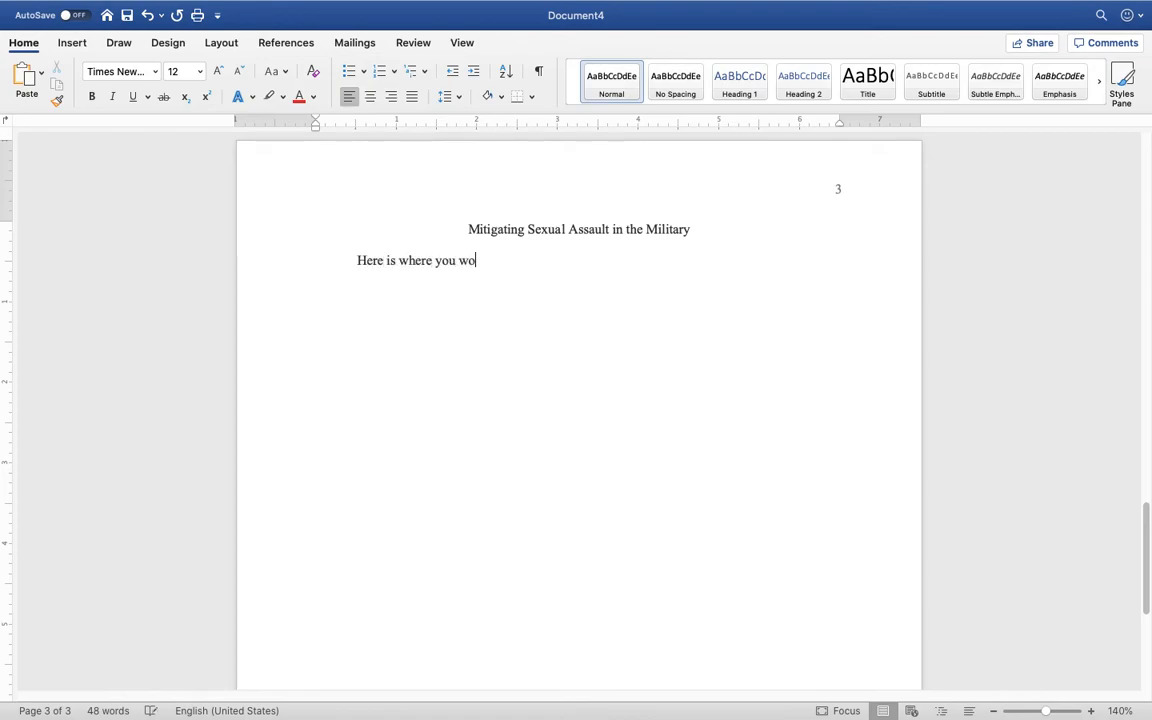
{"action": "type", "text": "uld start writing."}
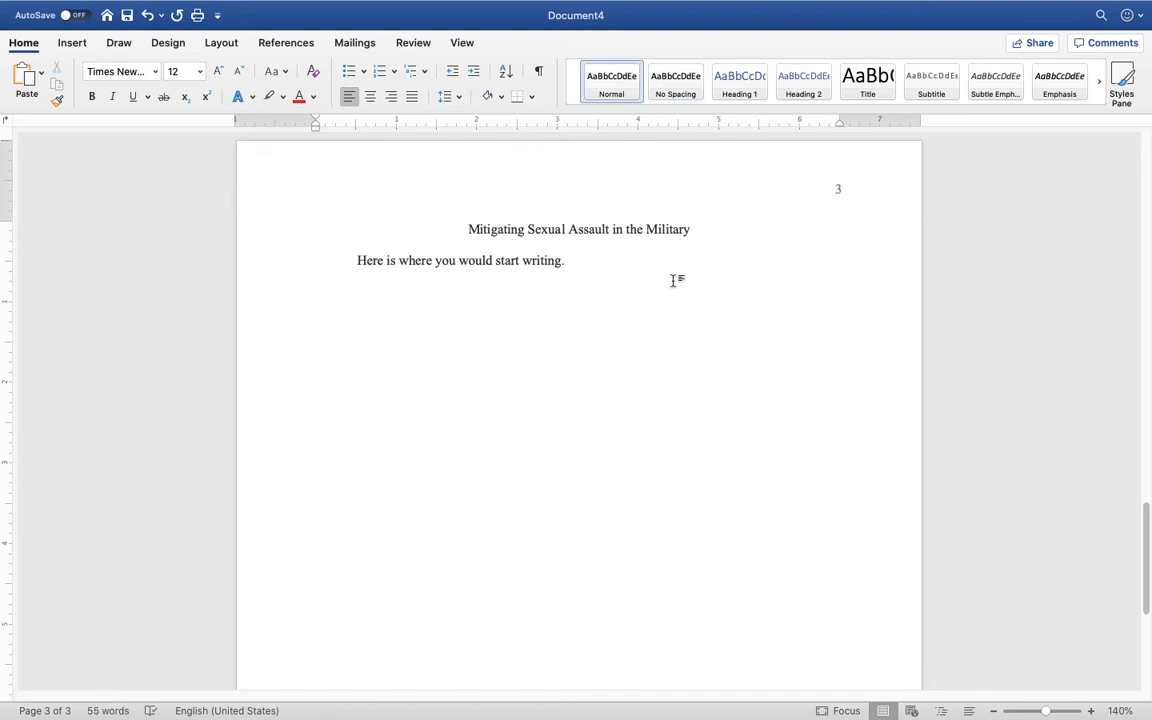
{"action": "left_click_drag", "start_coordinate": [694, 229], "coordinate": [463, 236]}
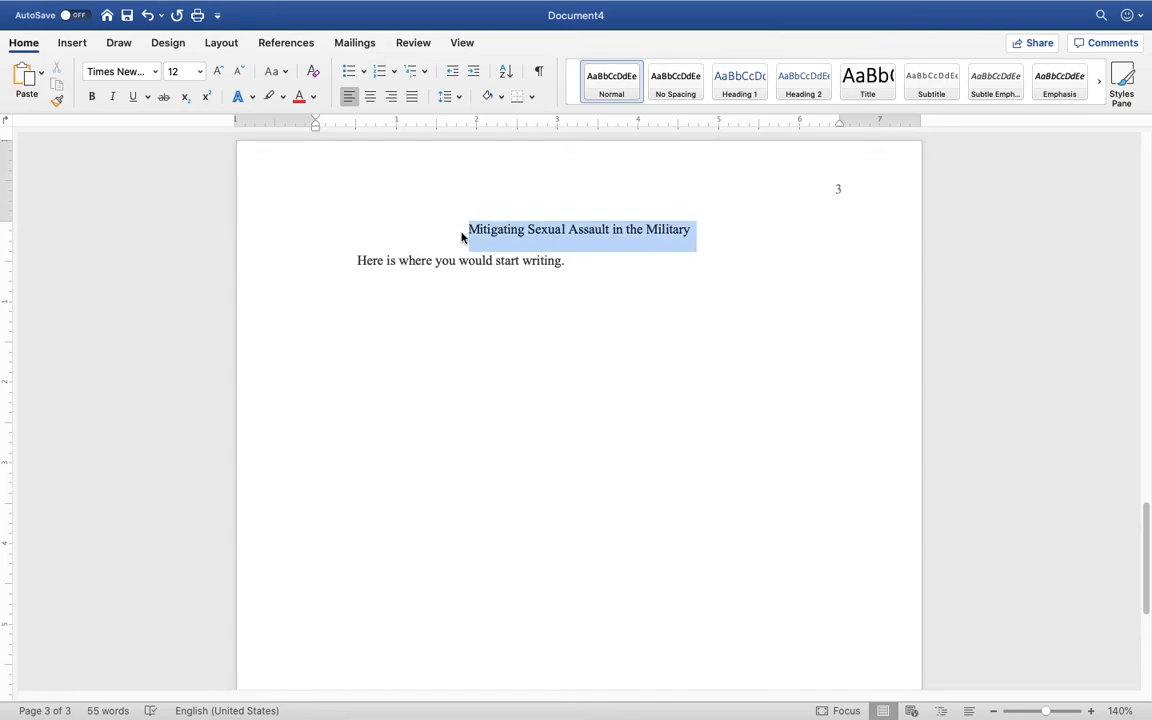
Bold the 'Mitigating Sexual Assault in the Military' title and leave full-screen view
{"action": "left_click", "coordinate": [91, 98]}
{"action": "left_click", "coordinate": [570, 259]}
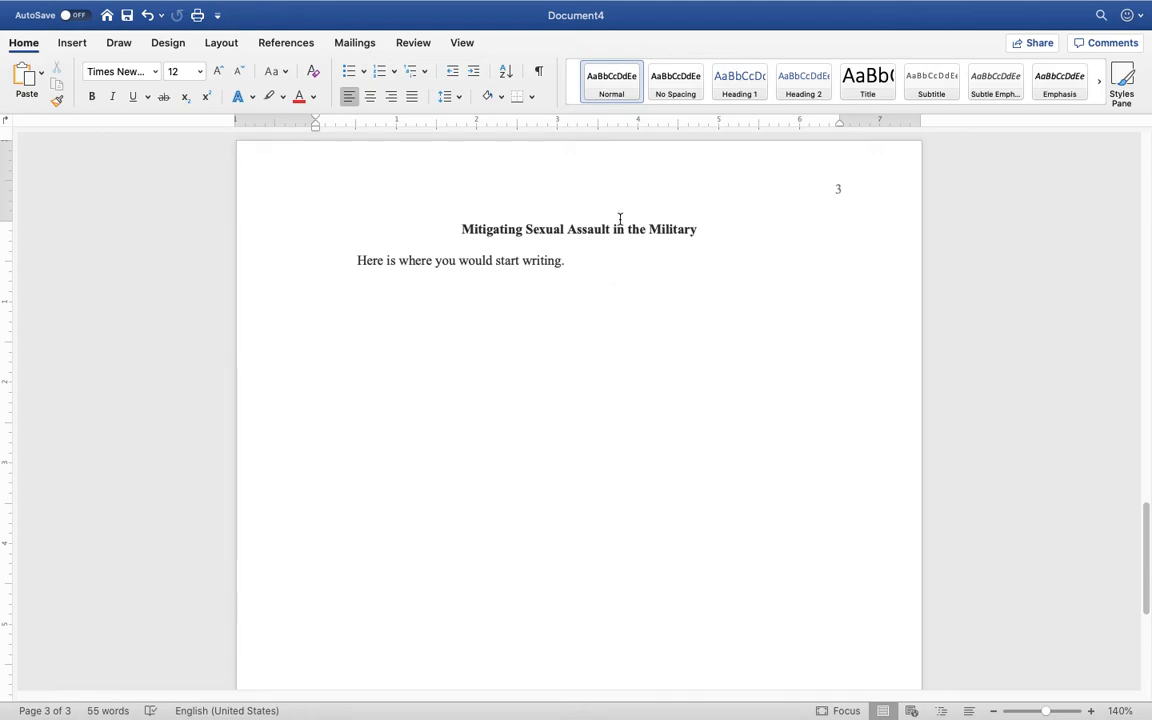
{"action": "mouse_move", "coordinate": [231, 5]}
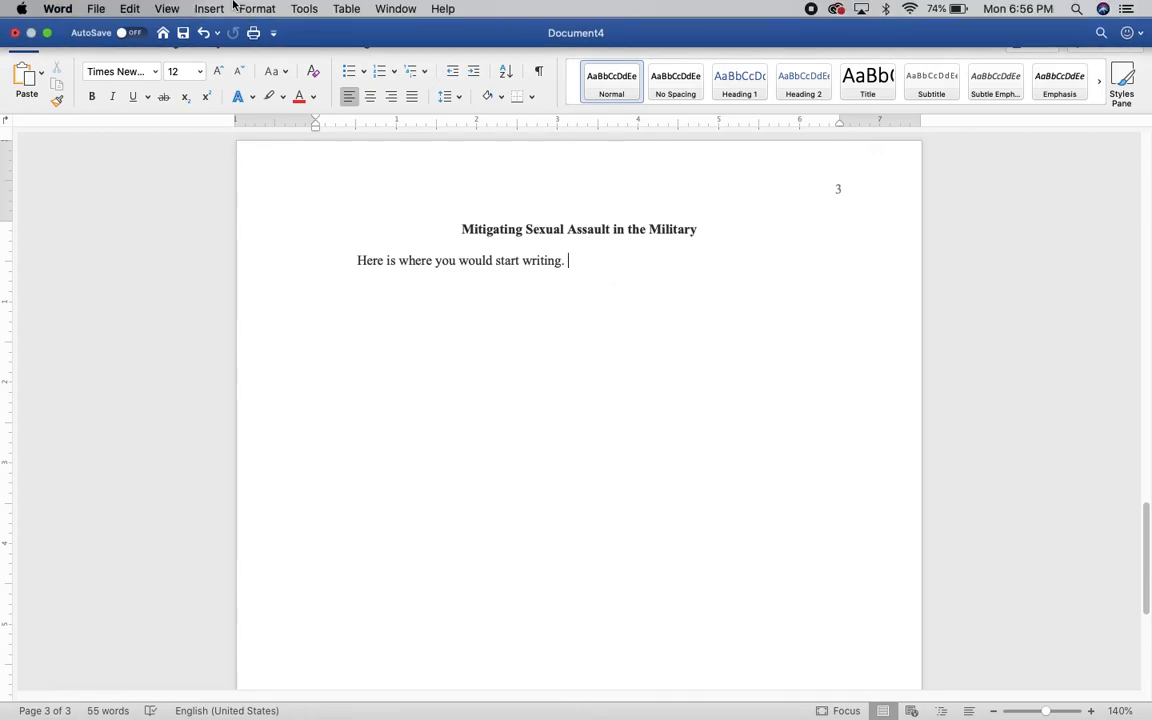
{"action": "left_click", "coordinate": [46, 33]}
{"action": "left_click_drag", "start_coordinate": [734, 40], "coordinate": [303, 40]}
{"action": "left_click", "coordinate": [803, 308]}
{"action": "scroll", "coordinate": [803, 308], "scroll_direction": "down", "scroll_amount": 4}
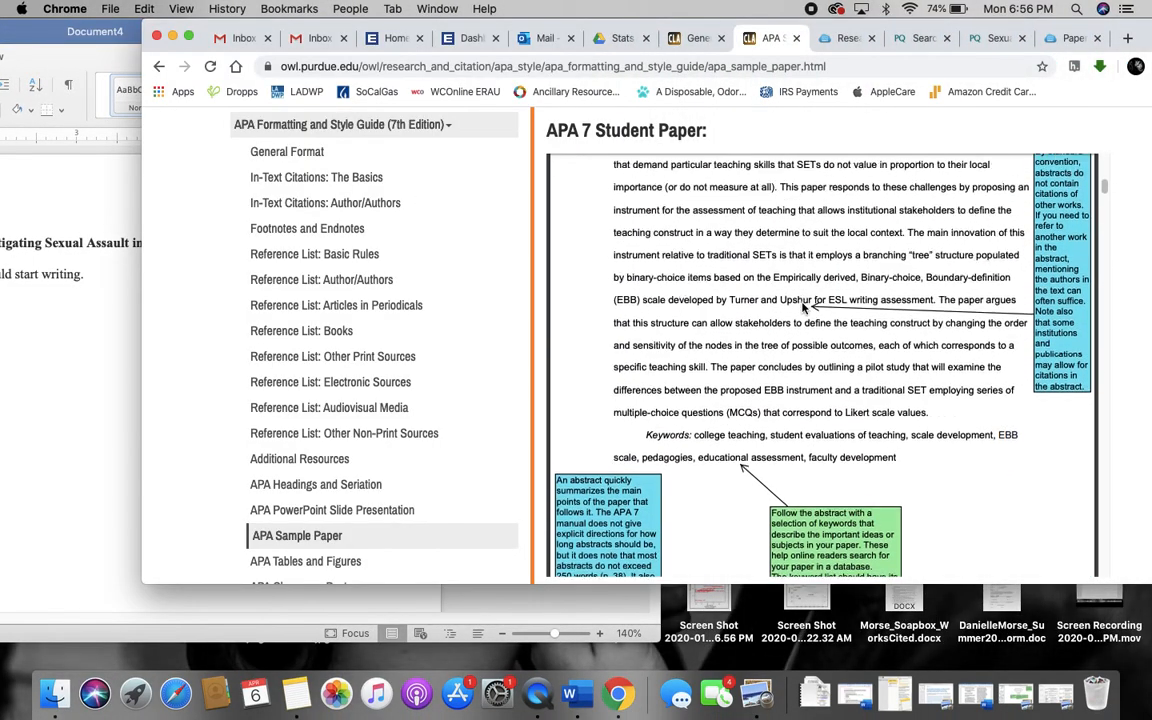
{"action": "left_click", "coordinate": [189, 36]}
{"action": "scroll", "coordinate": [689, 294], "scroll_direction": "down", "scroll_amount": 6}
{"action": "scroll", "coordinate": [689, 294], "scroll_direction": "down", "scroll_amount": 4}
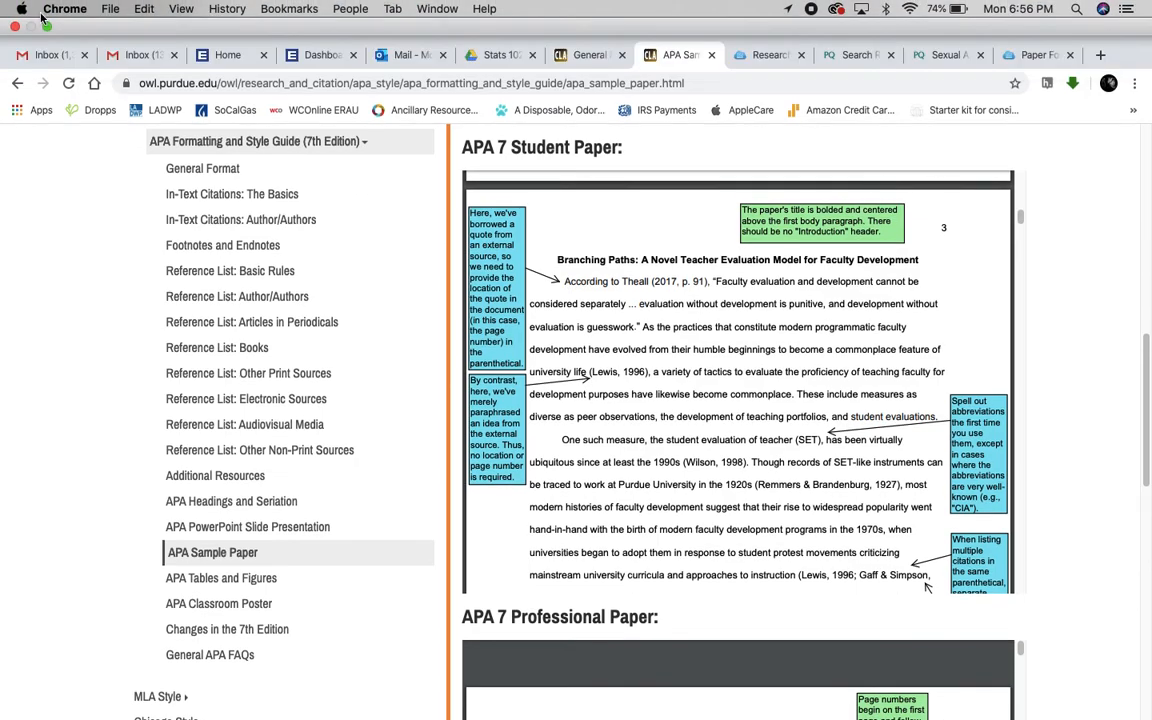
{"action": "left_click", "coordinate": [47, 26]}
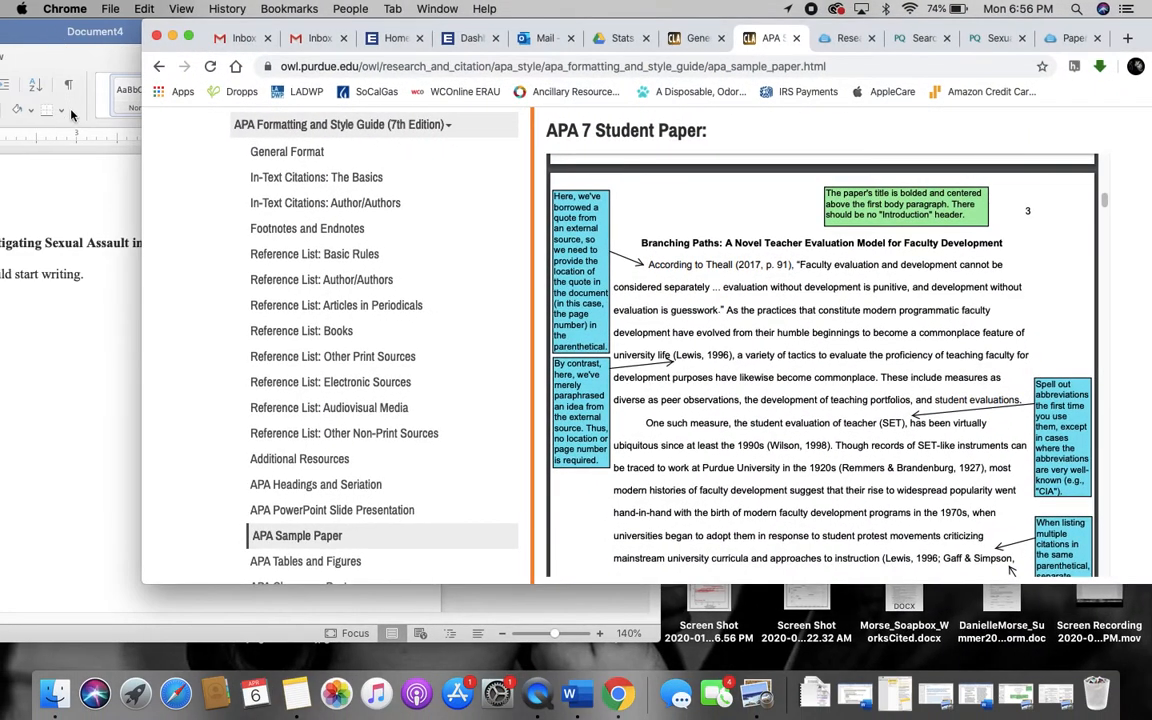
{"action": "left_click", "coordinate": [62, 219]}
{"action": "left_click_drag", "start_coordinate": [180, 37], "coordinate": [618, 28]}
Add blank lines after 'Here is where you would start writing.' until page 4 begins
{"action": "left_click", "coordinate": [367, 272]}
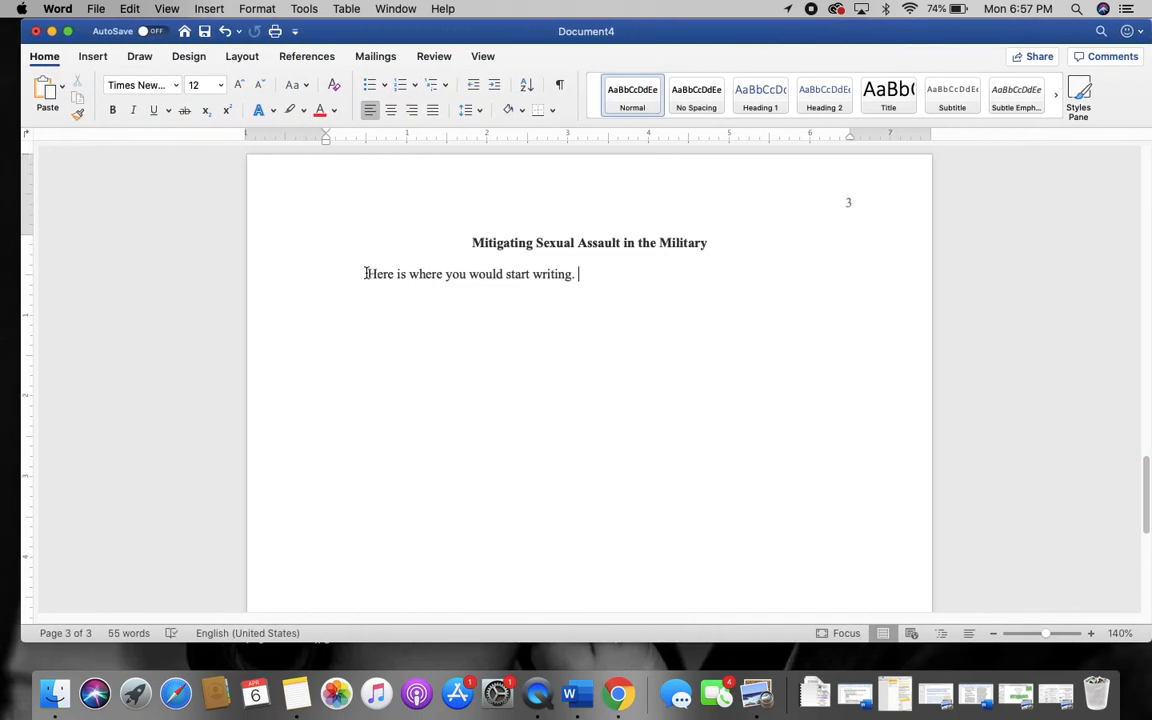
{"action": "scroll", "coordinate": [366, 216], "scroll_direction": "down", "scroll_amount": 3}
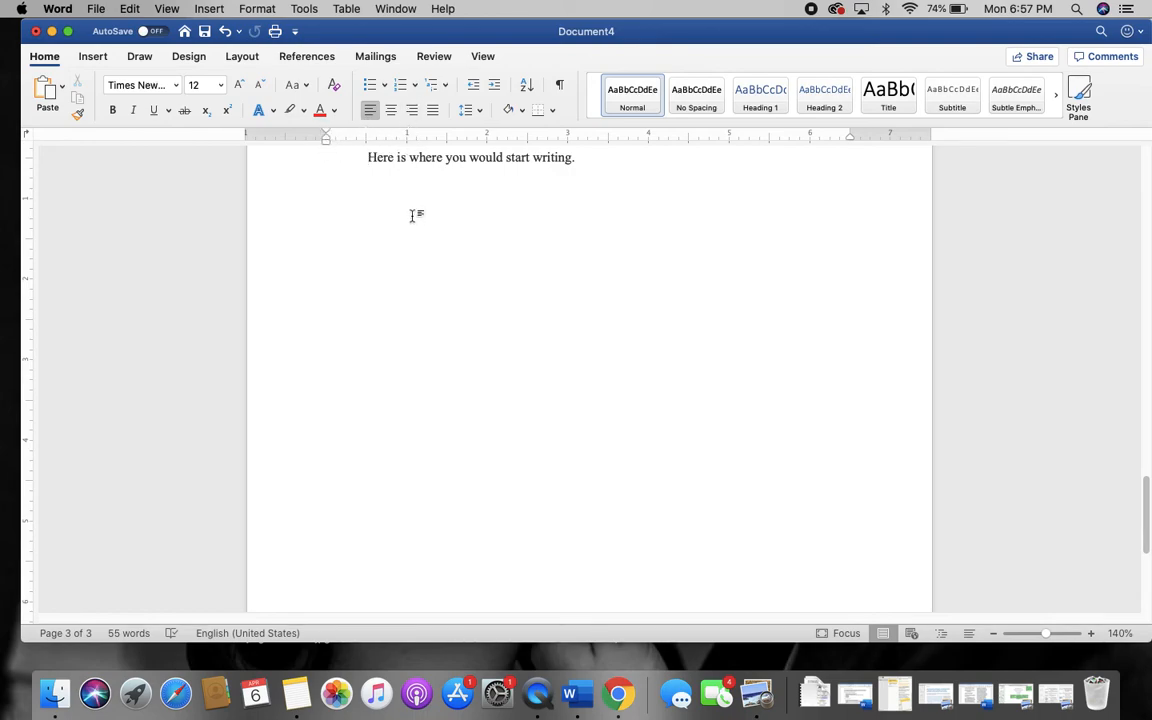
{"action": "scroll", "coordinate": [411, 216], "scroll_direction": "up", "scroll_amount": 3}
{"action": "left_click", "coordinate": [595, 307]}
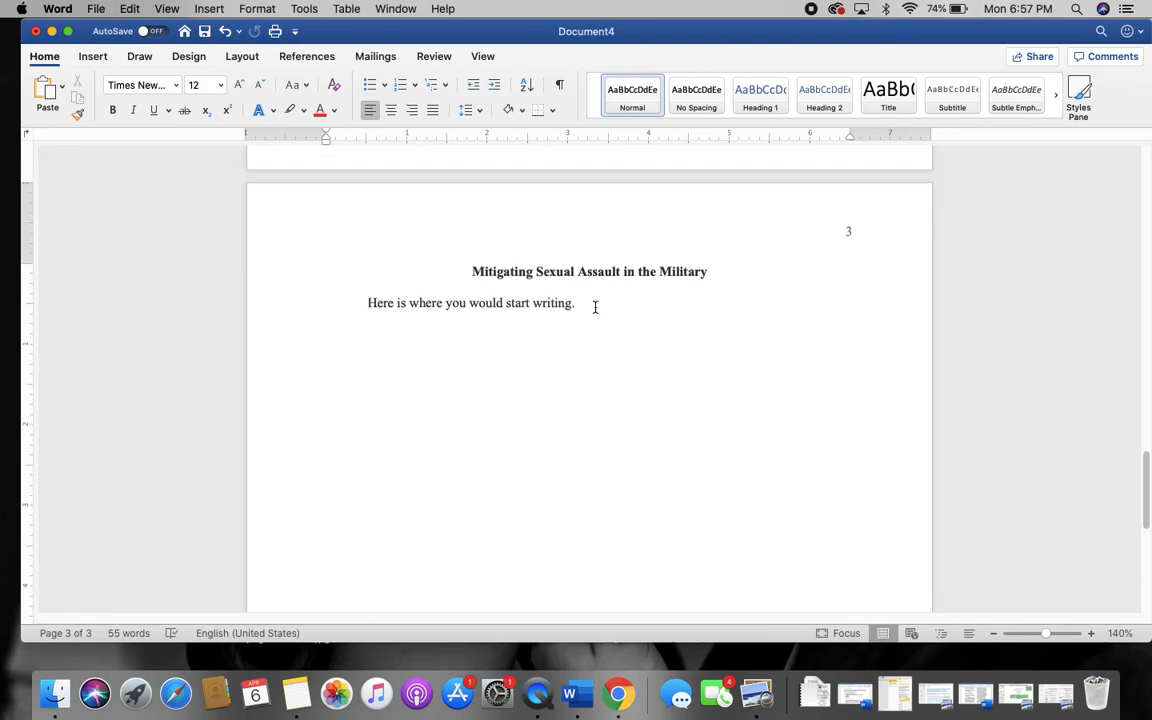
{"action": "key", "text": "Return"}
{"action": "key", "text": "Return"}
{"action": "key", "text": "Return"}
{"action": "key", "text": "Return"}
{"action": "key", "text": "Return"}
{"action": "key", "text": "Return"}
{"action": "key", "text": "Return"}
{"action": "key", "text": "Return"}
{"action": "key", "text": "Return"}
{"action": "key", "text": "Return"}
{"action": "key", "text": "Return"}
{"action": "key", "text": "Return"}
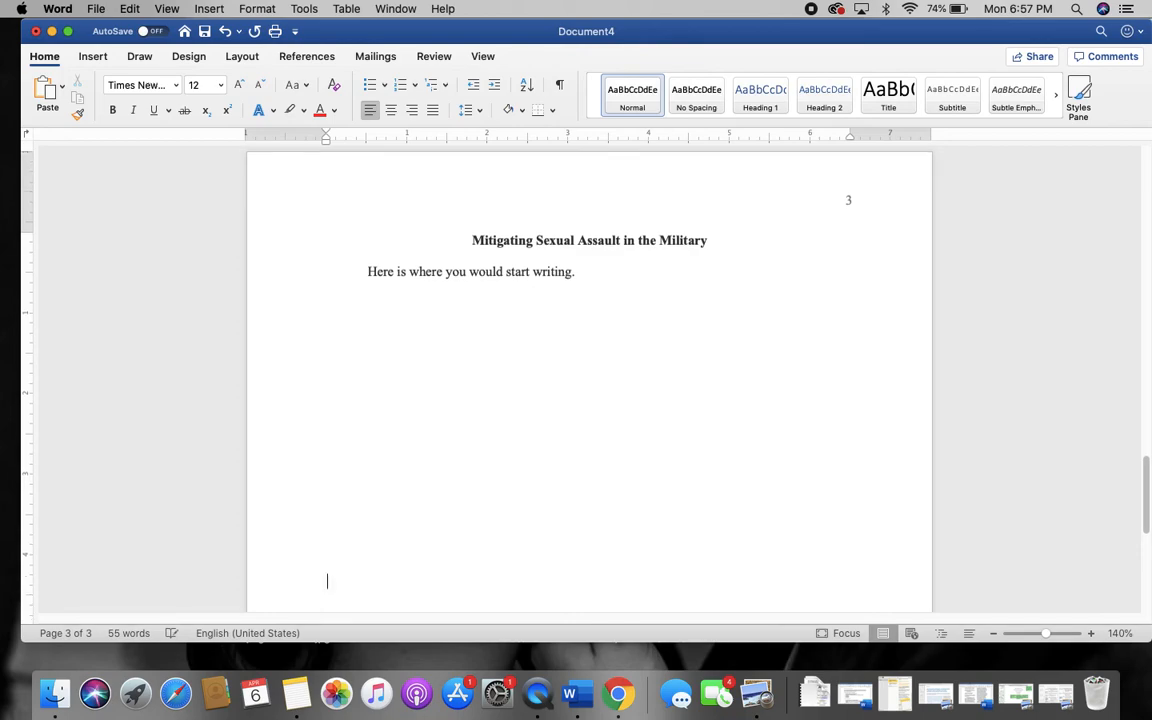
{"action": "key", "text": "Return"}
{"action": "key", "text": "Return"}
{"action": "key", "text": "Return"}
{"action": "key", "text": "Return"}
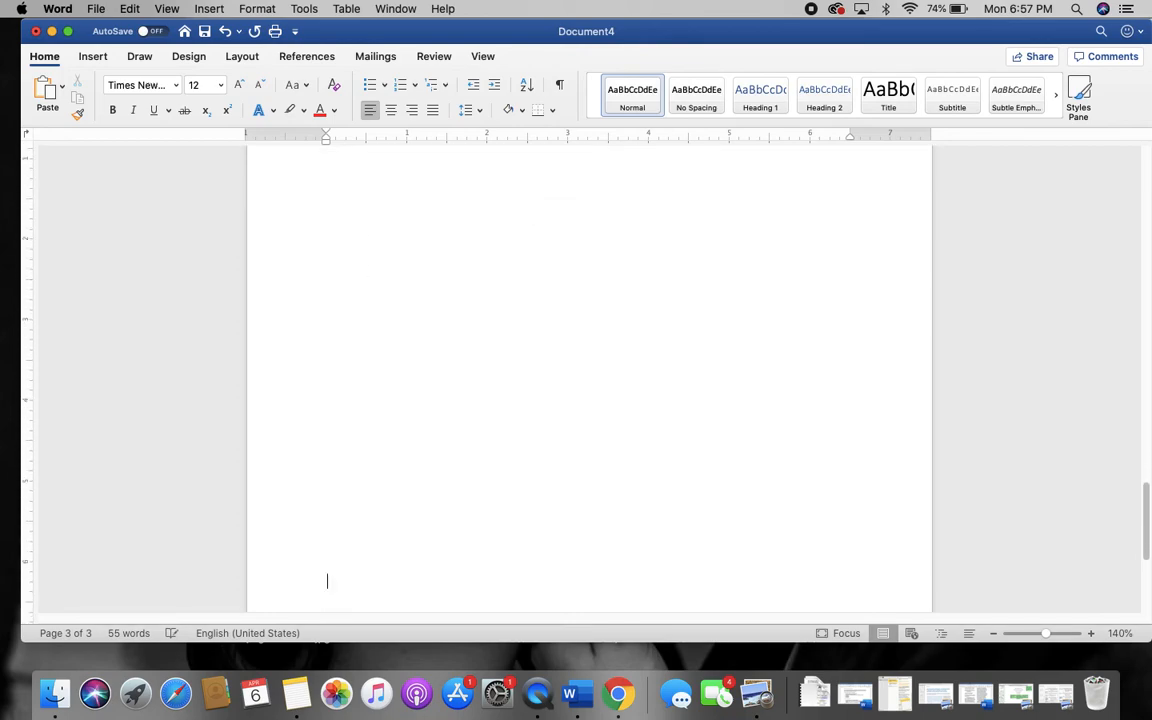
{"action": "key", "text": "Return"}
{"action": "key", "text": "Return"}
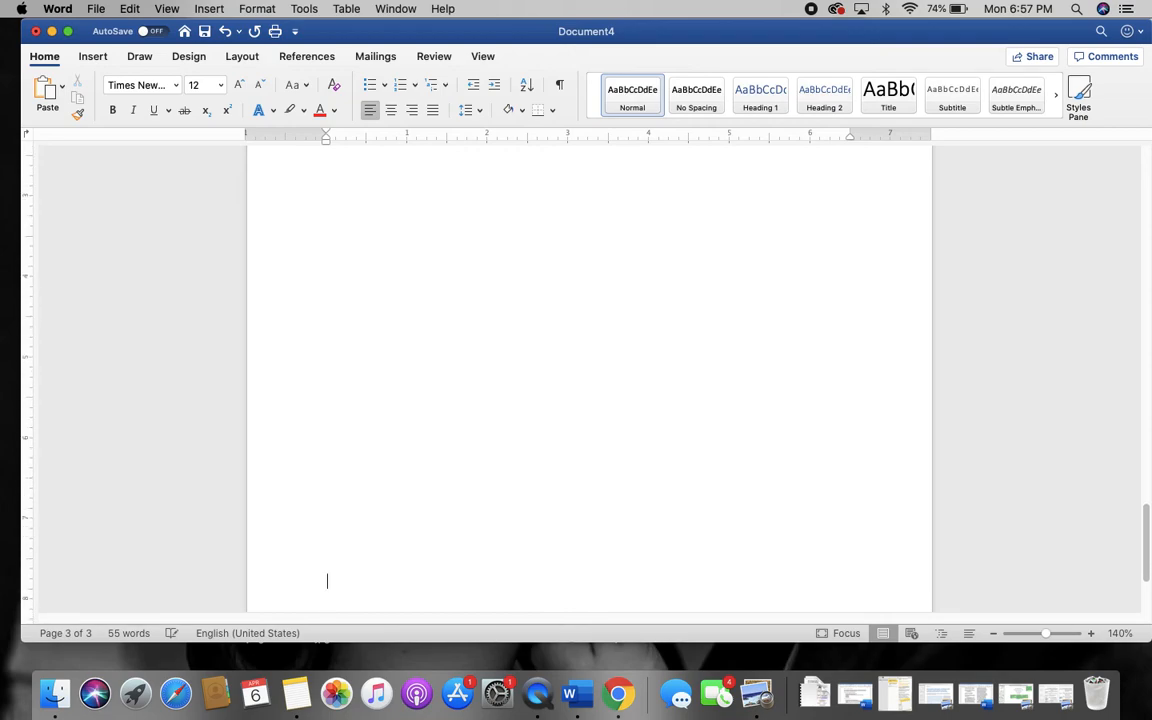
{"action": "key", "text": "Return"}
{"action": "key", "text": "Return"}
{"action": "key", "text": "Return"}
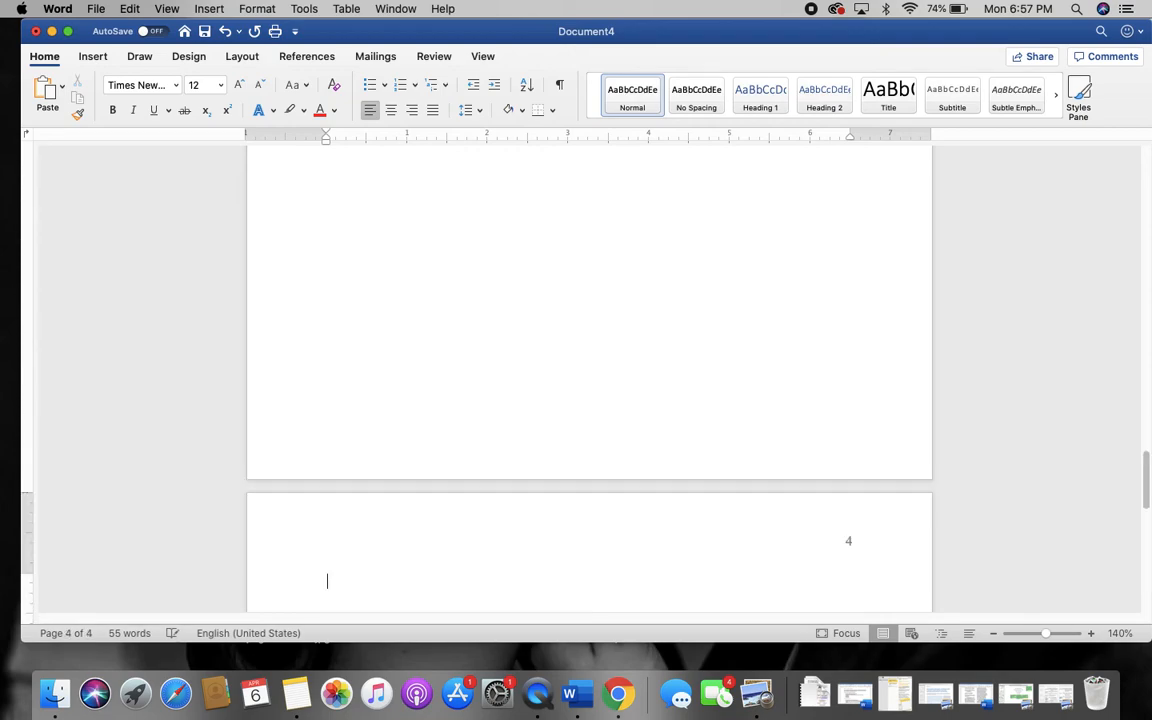
{"action": "scroll", "coordinate": [590, 379], "scroll_direction": "up", "scroll_amount": 5}
{"action": "scroll", "coordinate": [590, 379], "scroll_direction": "down", "scroll_amount": 4}
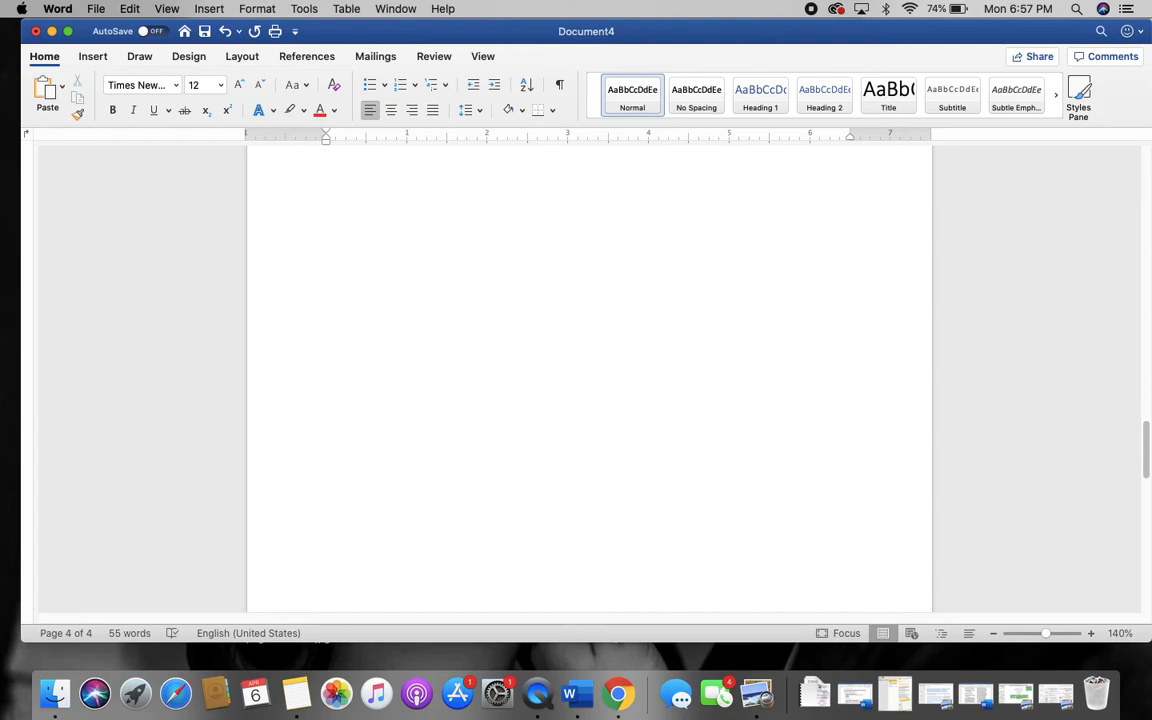
{"action": "scroll", "coordinate": [590, 379], "scroll_direction": "down", "scroll_amount": 3}
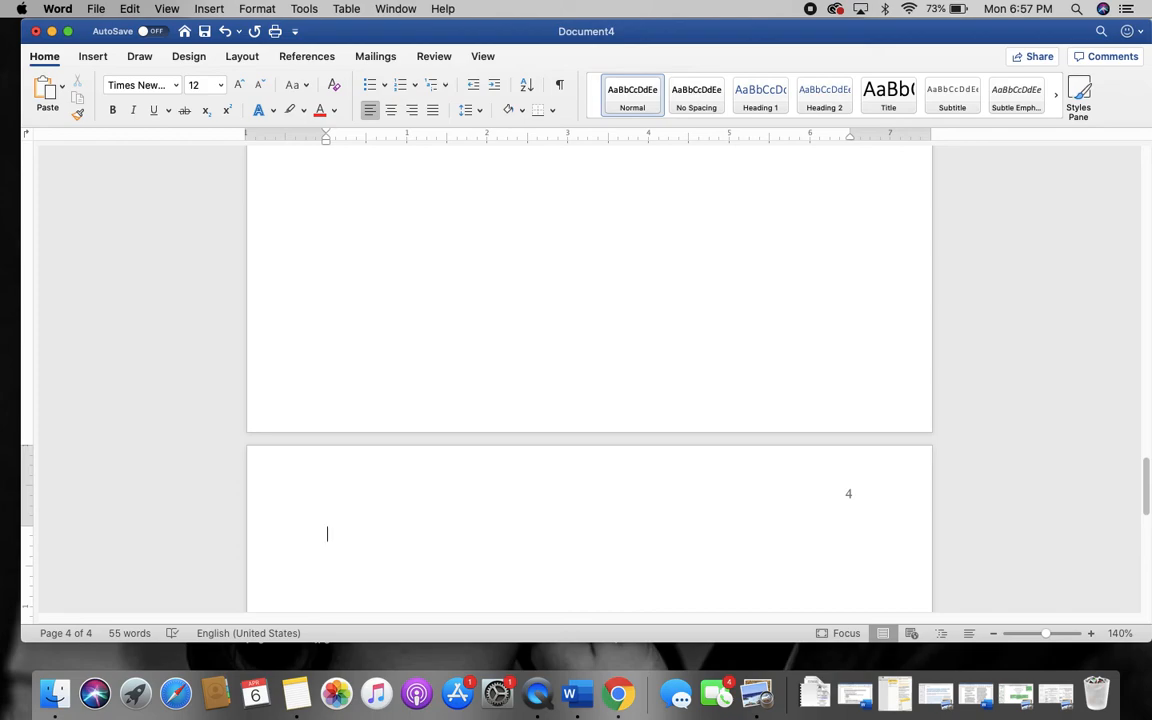
Type a centred 'References' heading on page 4 and make it bold with Cmd+B
{"action": "left_click", "coordinate": [391, 110]}
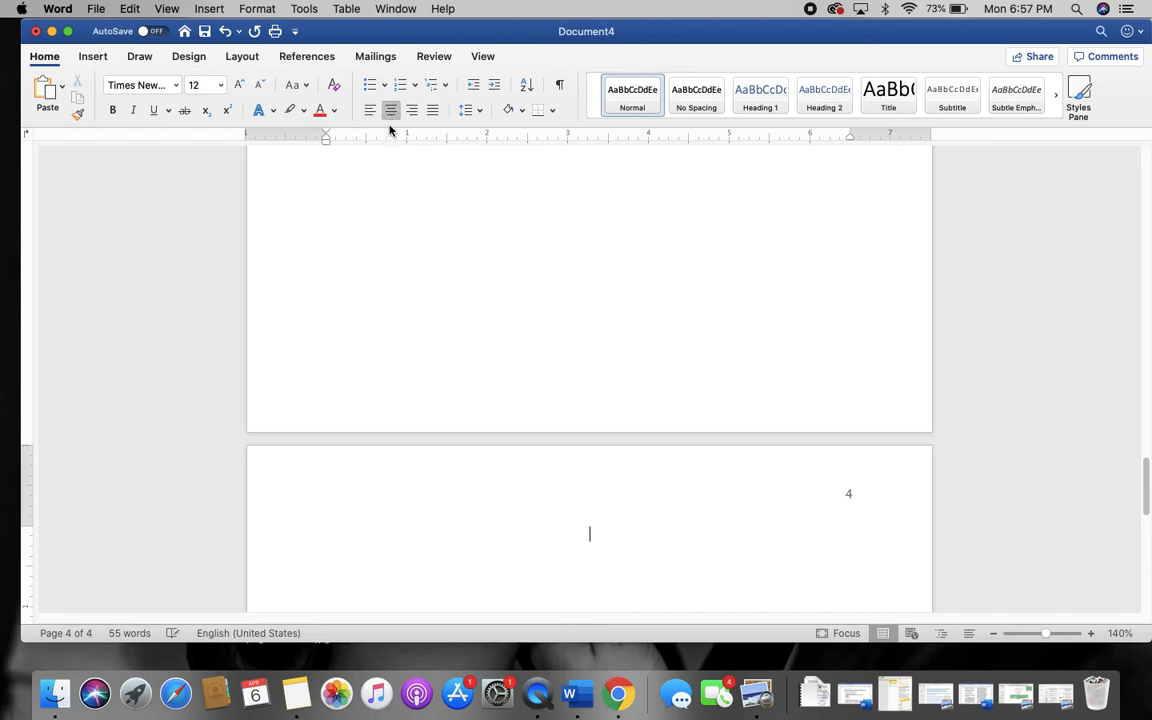
{"action": "type", "text": "References"}
{"action": "scroll", "coordinate": [384, 278], "scroll_direction": "down", "scroll_amount": 3}
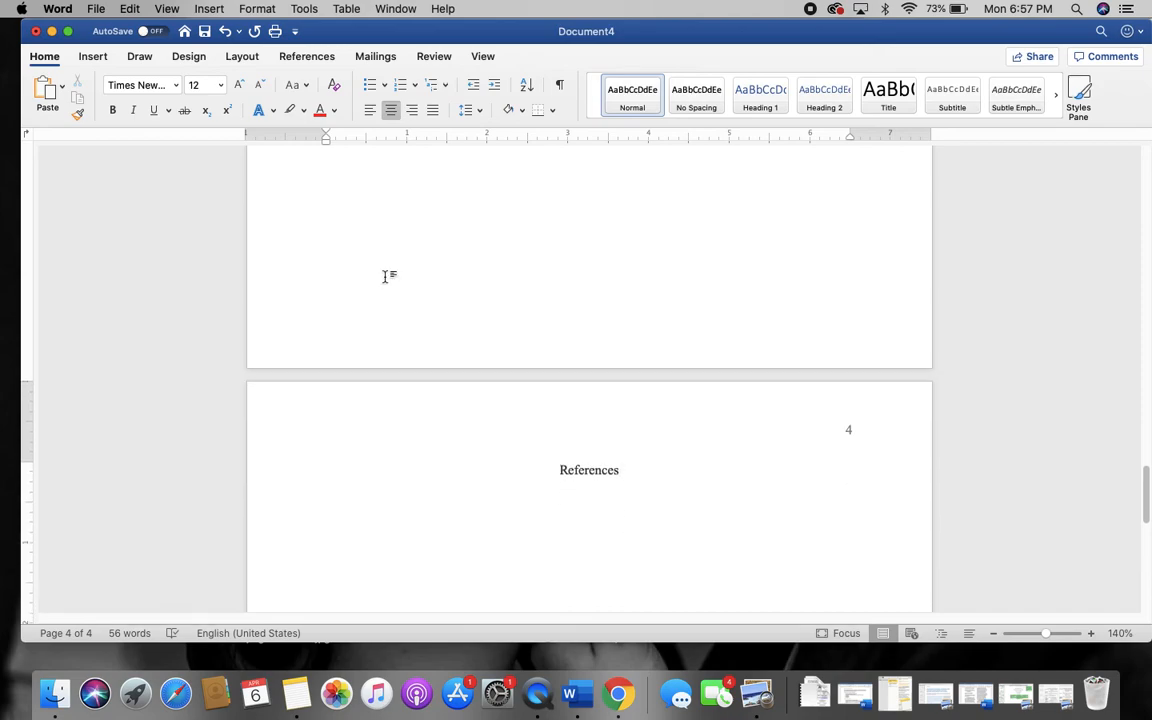
{"action": "left_click_drag", "start_coordinate": [624, 471], "coordinate": [545, 473]}
{"action": "key", "text": "super+b"}
{"action": "left_click", "coordinate": [645, 474]}
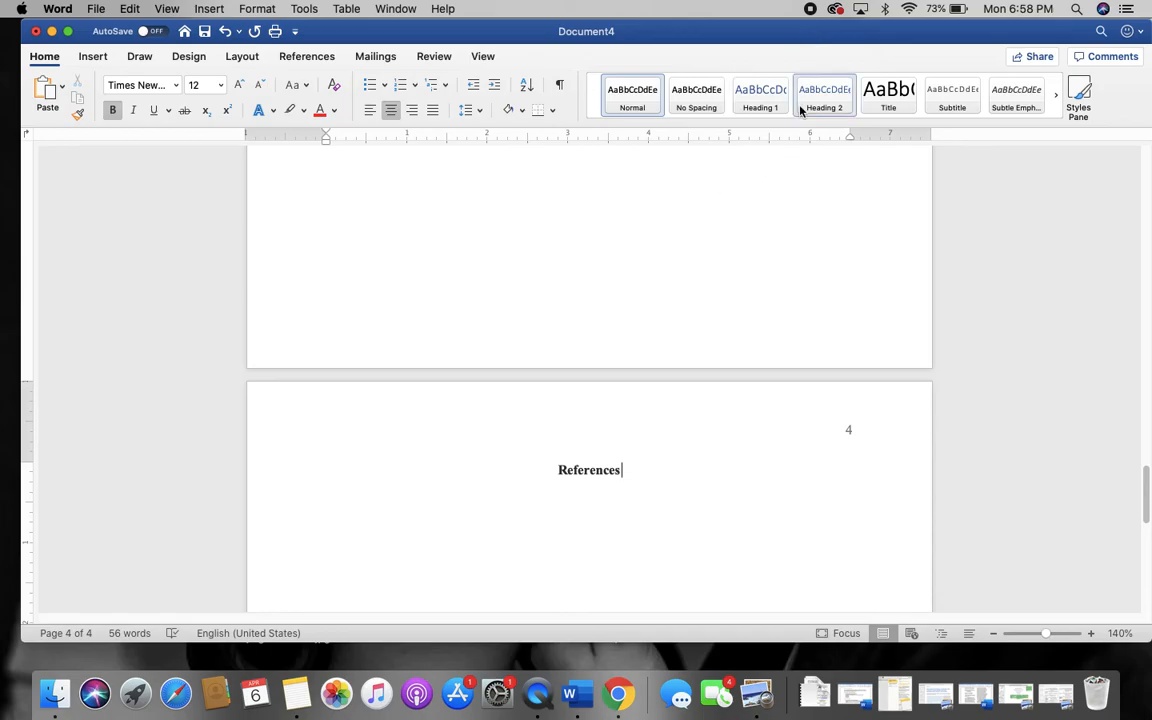
Review the References page of the Purdue OWL APA 7 sample paper in Chrome, then return to Word
{"action": "left_click_drag", "start_coordinate": [727, 33], "coordinate": [306, 33]}
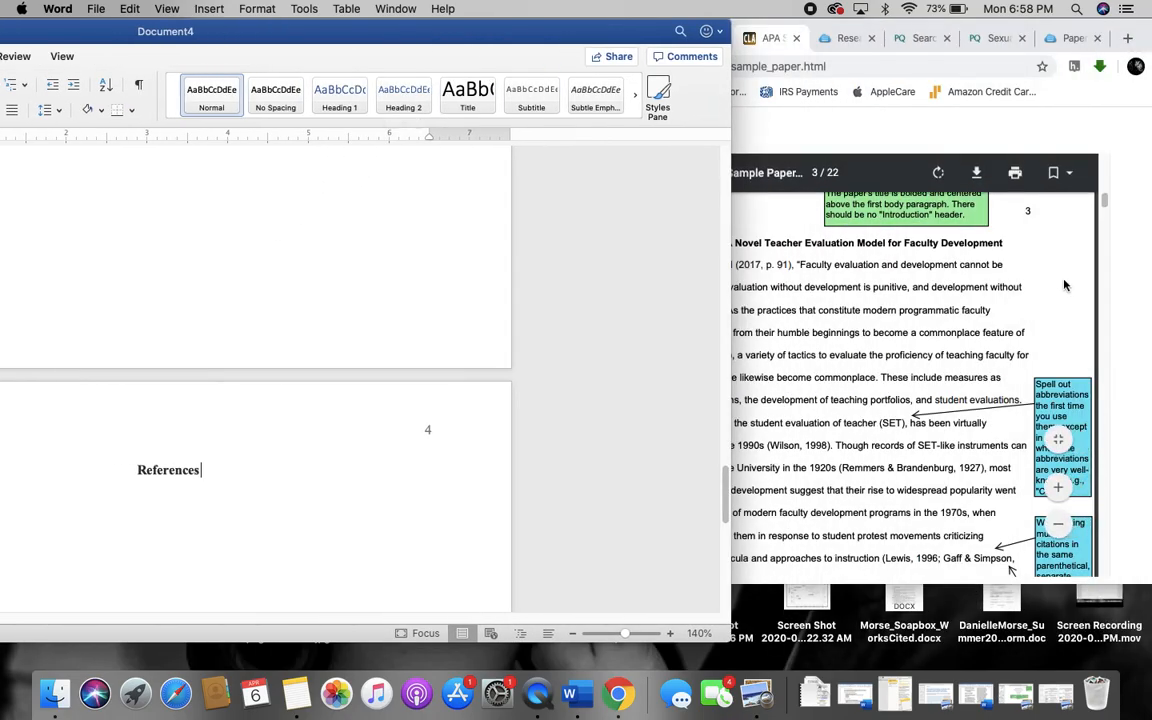
{"action": "left_click", "coordinate": [1064, 286]}
{"action": "scroll", "coordinate": [822, 345], "scroll_direction": "down", "scroll_amount": 15}
{"action": "scroll", "coordinate": [822, 345], "scroll_direction": "down", "scroll_amount": 20}
{"action": "scroll", "coordinate": [800, 415], "scroll_direction": "down", "scroll_amount": 20}
{"action": "scroll", "coordinate": [763, 548], "scroll_direction": "down", "scroll_amount": 20}
{"action": "scroll", "coordinate": [763, 548], "scroll_direction": "down", "scroll_amount": 20}
{"action": "scroll", "coordinate": [788, 410], "scroll_direction": "up", "scroll_amount": 2}
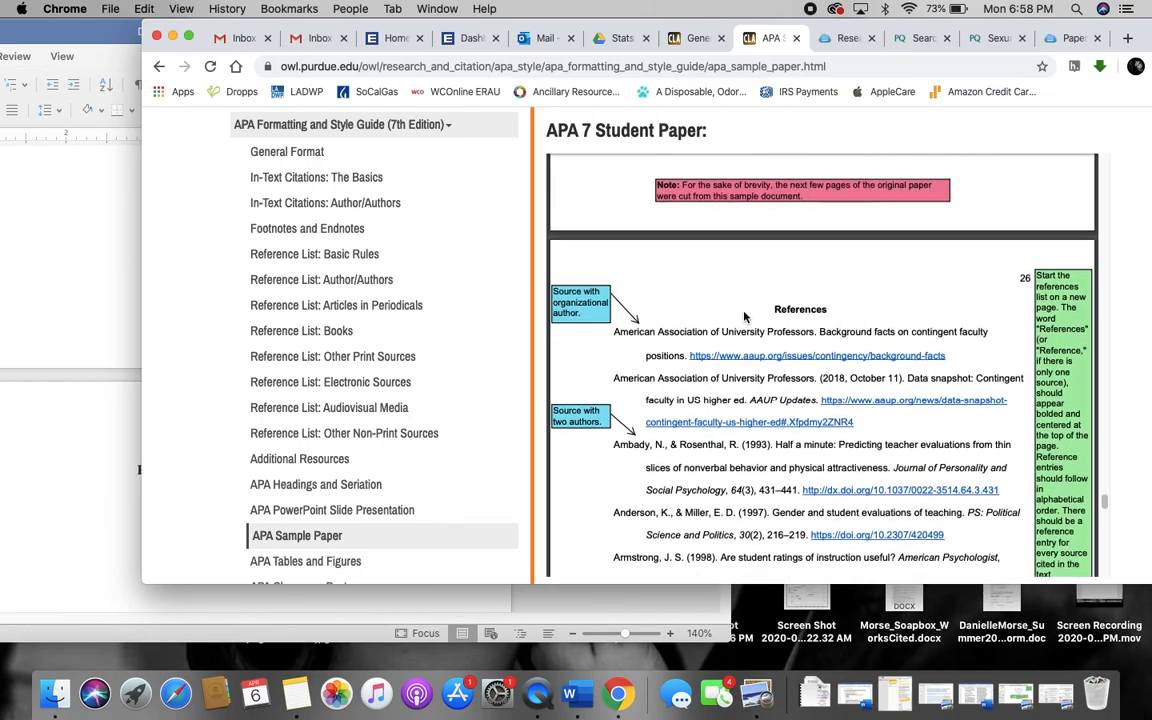
{"action": "scroll", "coordinate": [746, 281], "scroll_direction": "down", "scroll_amount": 2}
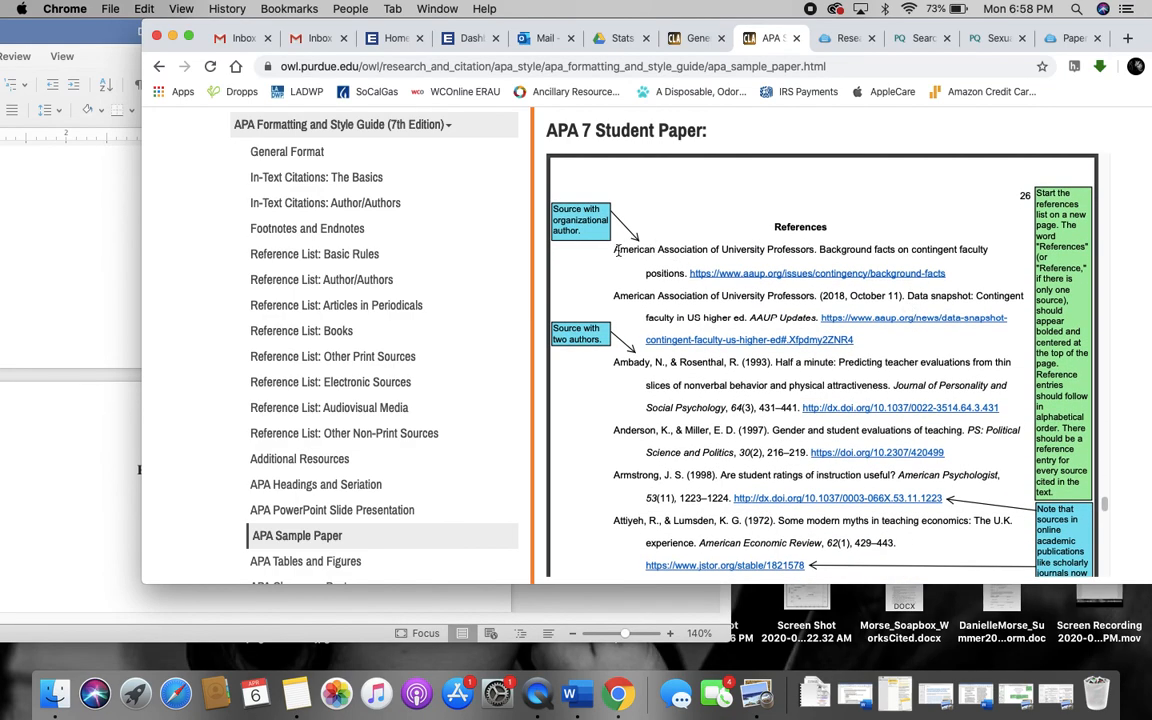
{"action": "scroll", "coordinate": [620, 270], "scroll_direction": "down", "scroll_amount": 2}
{"action": "scroll", "coordinate": [668, 310], "scroll_direction": "up", "scroll_amount": 2}
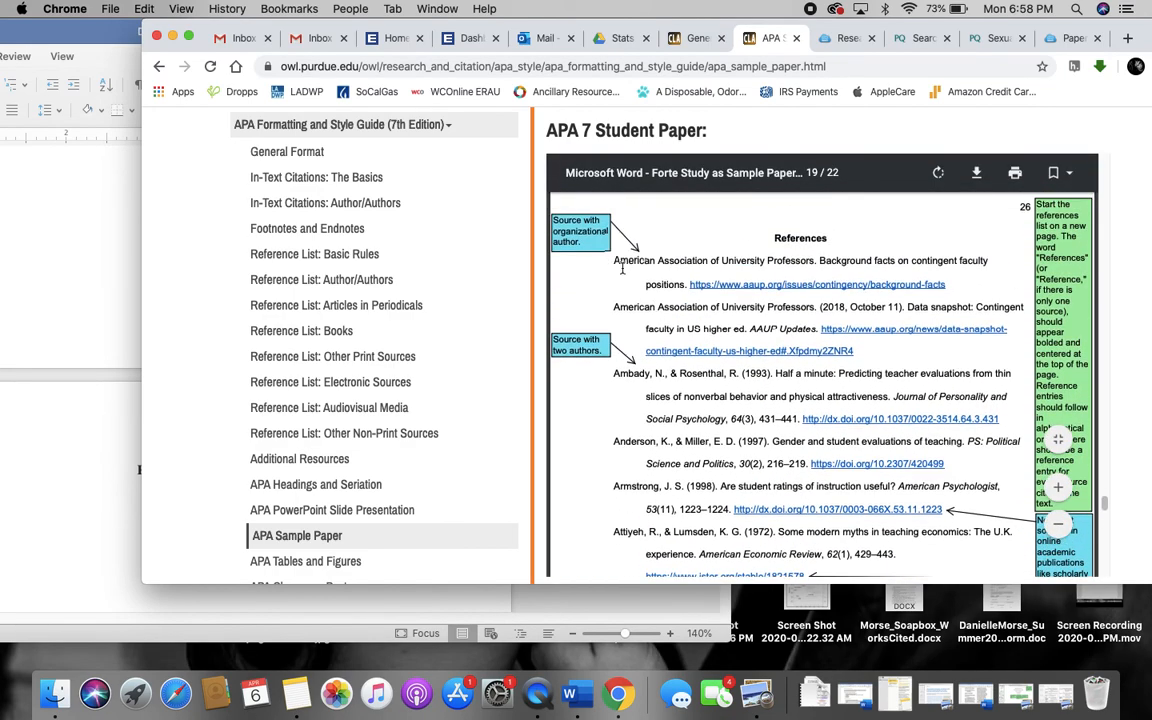
{"action": "scroll", "coordinate": [628, 423], "scroll_direction": "down", "scroll_amount": 1}
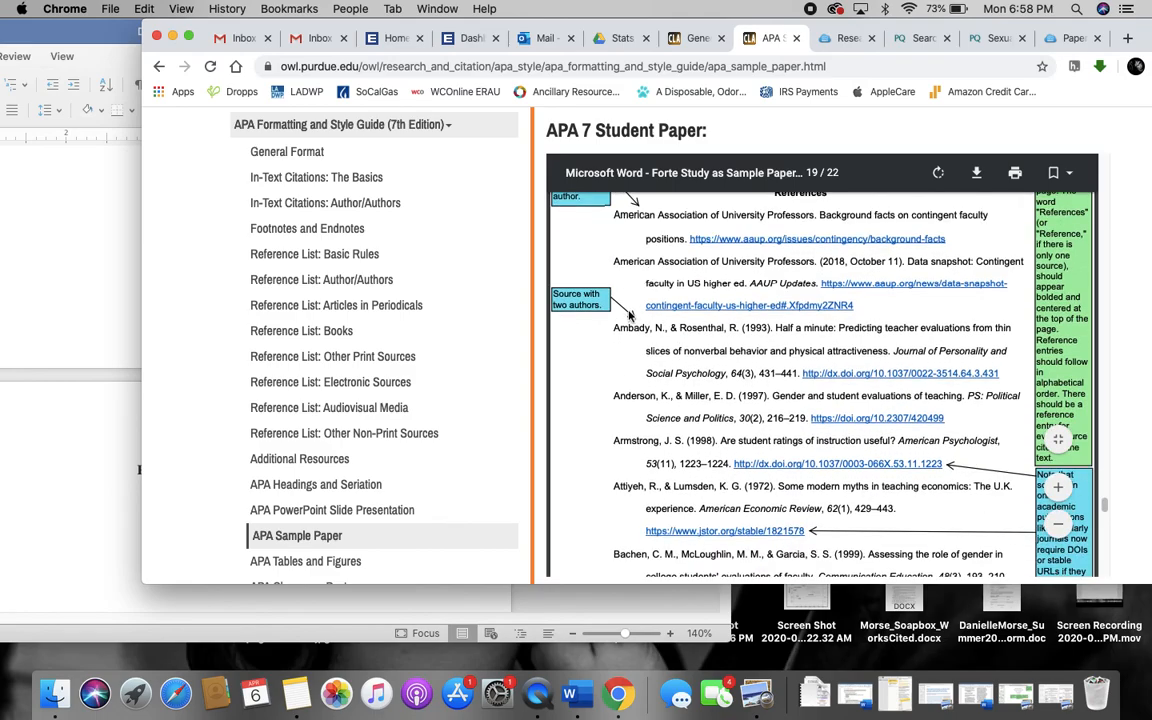
{"action": "scroll", "coordinate": [711, 372], "scroll_direction": "down", "scroll_amount": 2}
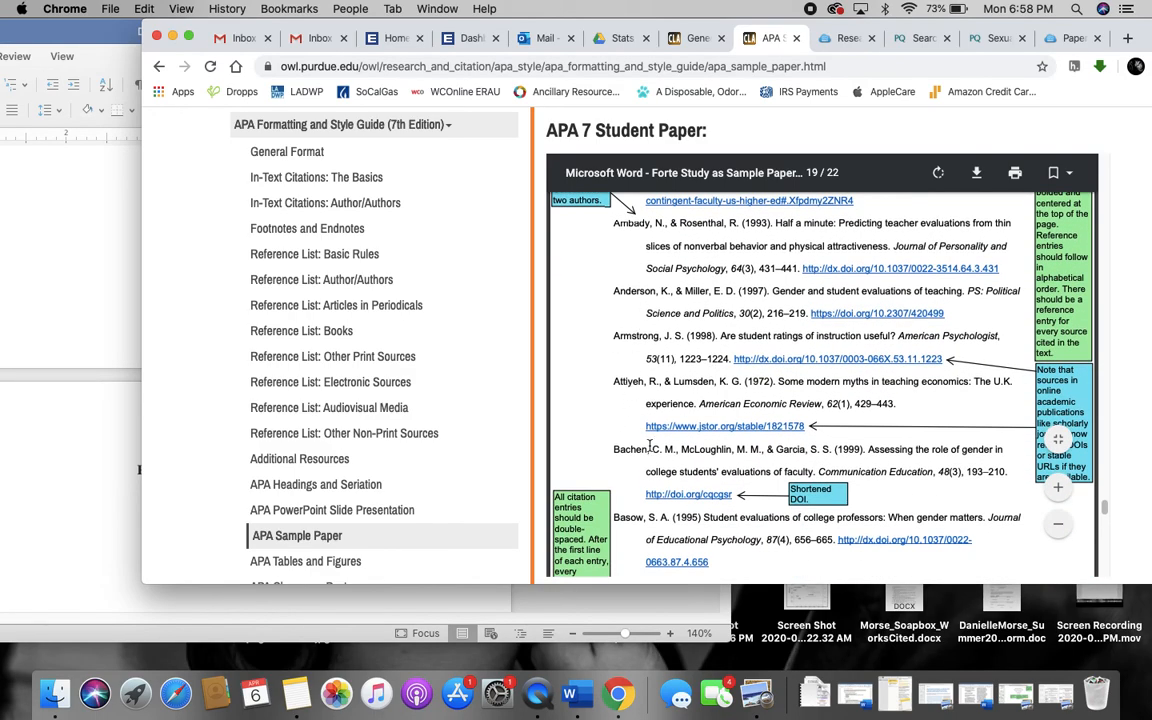
{"action": "scroll", "coordinate": [711, 375], "scroll_direction": "down", "scroll_amount": 6}
{"action": "scroll", "coordinate": [711, 378], "scroll_direction": "down", "scroll_amount": 5}
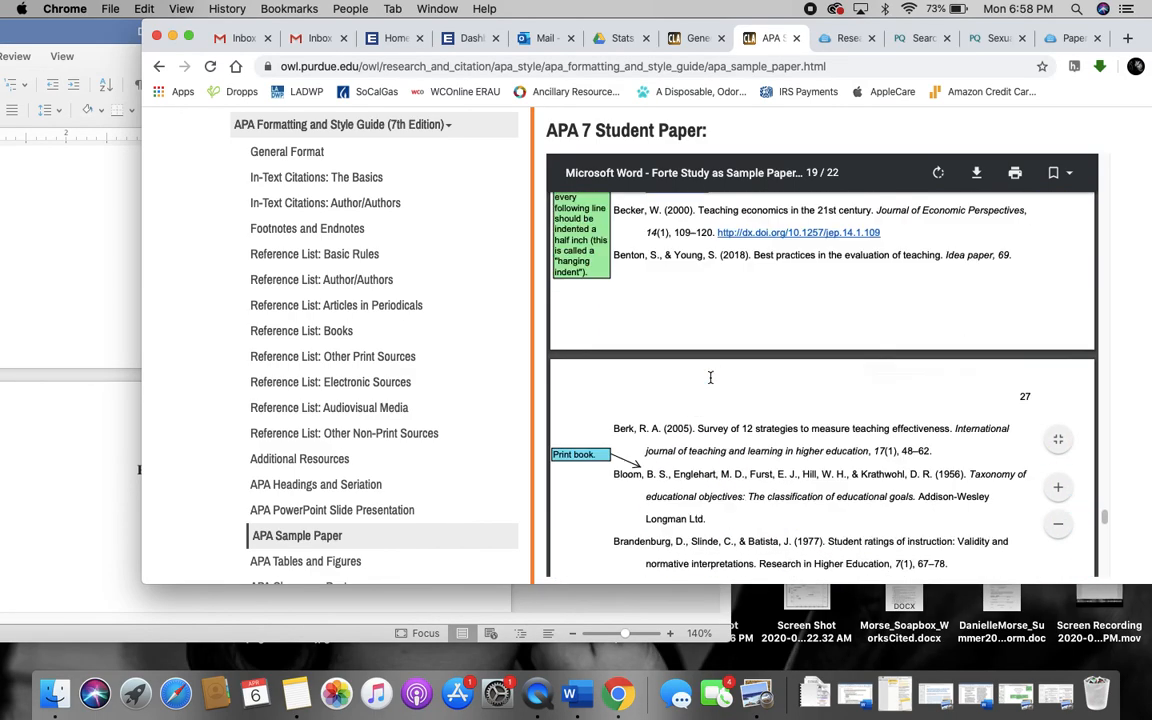
{"action": "scroll", "coordinate": [705, 380], "scroll_direction": "up", "scroll_amount": 15}
{"action": "left_click", "coordinate": [87, 316]}
{"action": "left_click_drag", "start_coordinate": [223, 36], "coordinate": [638, 36]}
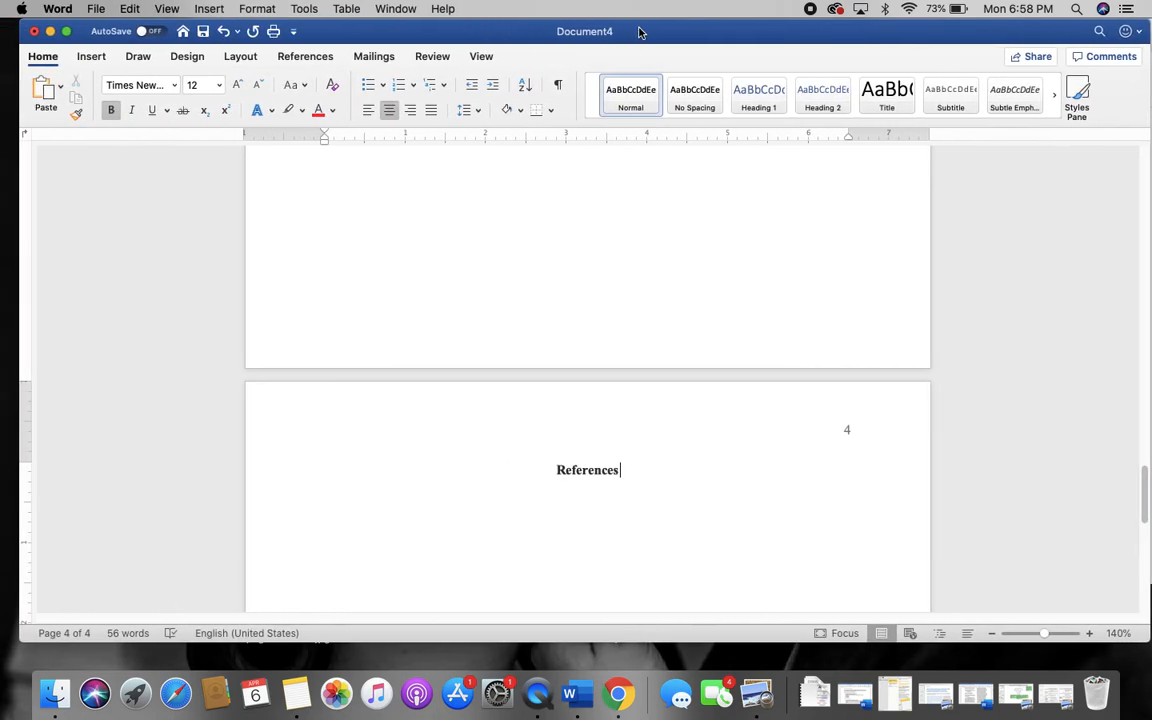
Make Word full screen and scroll back up to the page 1 title page
{"action": "left_click", "coordinate": [68, 33]}
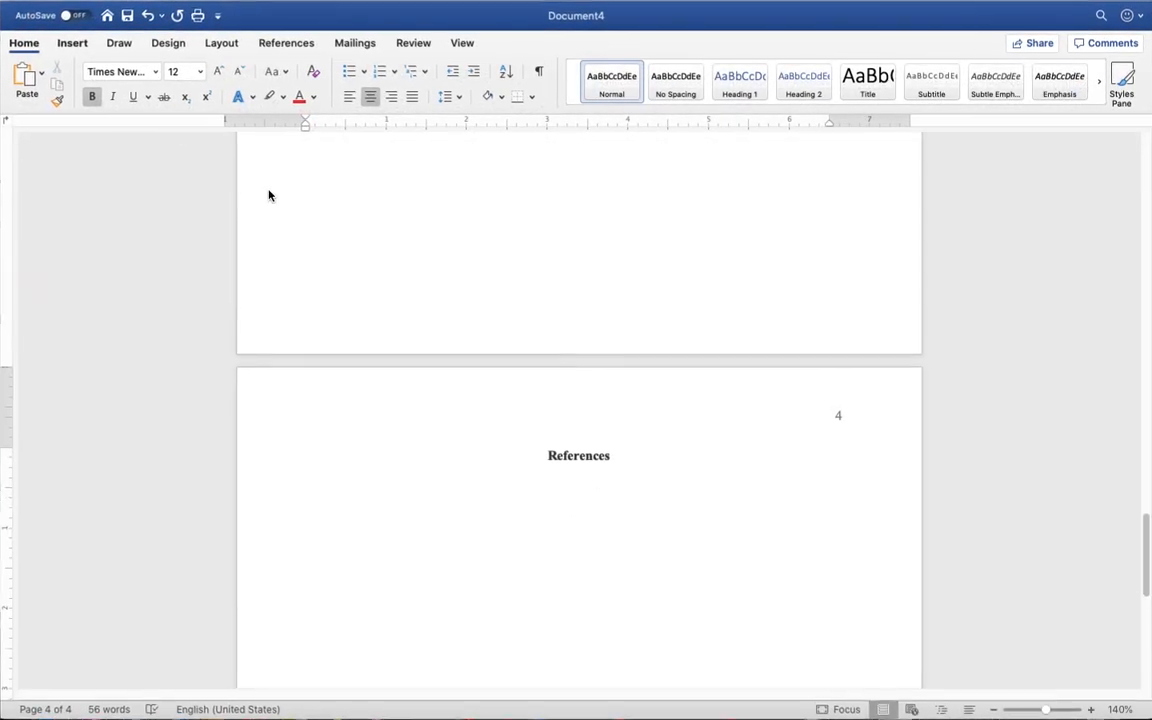
{"action": "scroll", "coordinate": [536, 390], "scroll_direction": "up", "scroll_amount": 10}
{"action": "scroll", "coordinate": [538, 391], "scroll_direction": "up", "scroll_amount": 10}
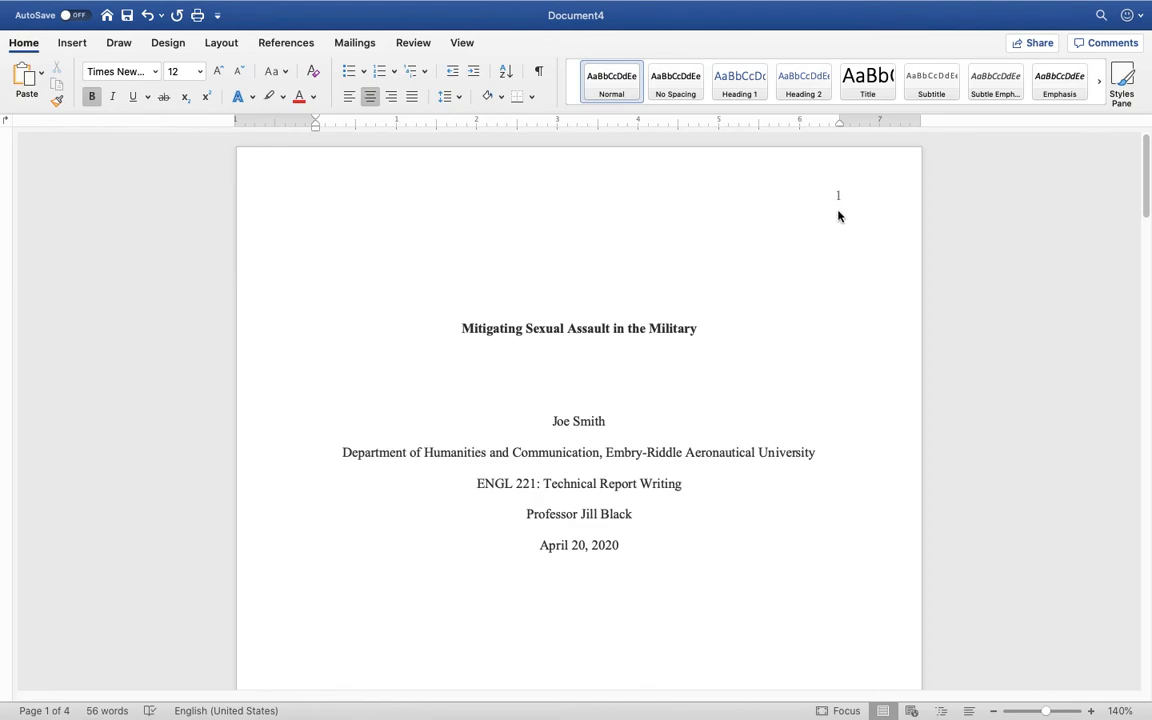
{"action": "scroll", "coordinate": [767, 234], "scroll_direction": "down", "scroll_amount": 15}
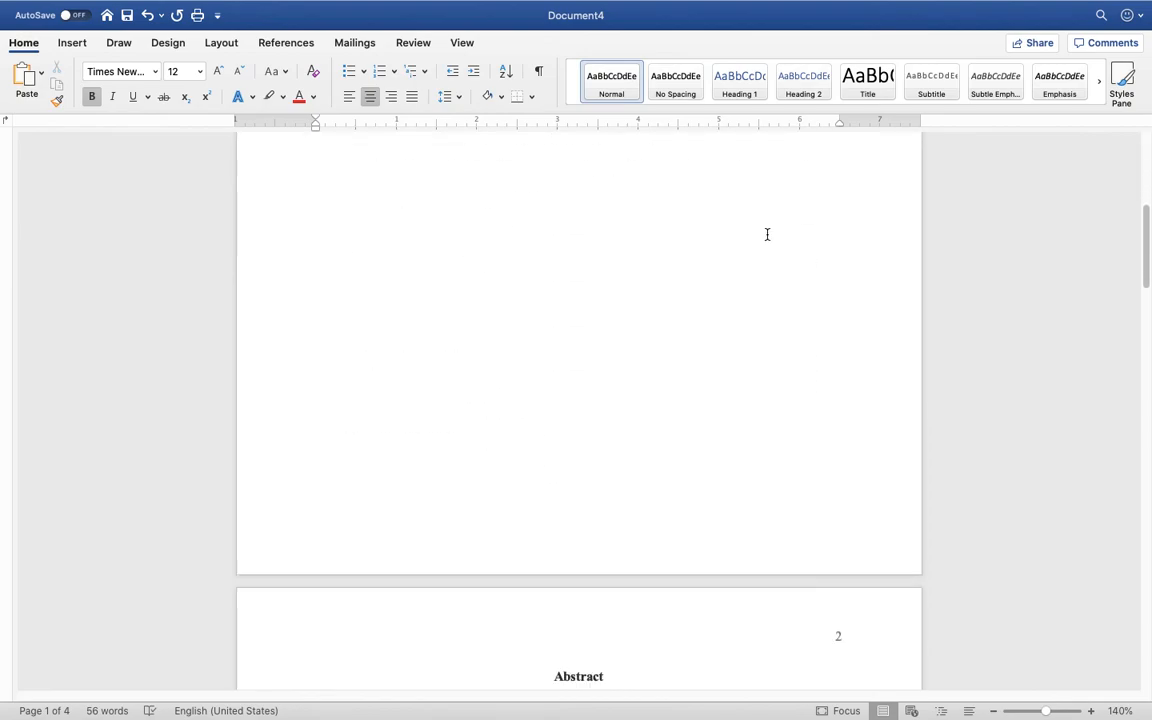
{"action": "scroll", "coordinate": [767, 234], "scroll_direction": "down", "scroll_amount": 10}
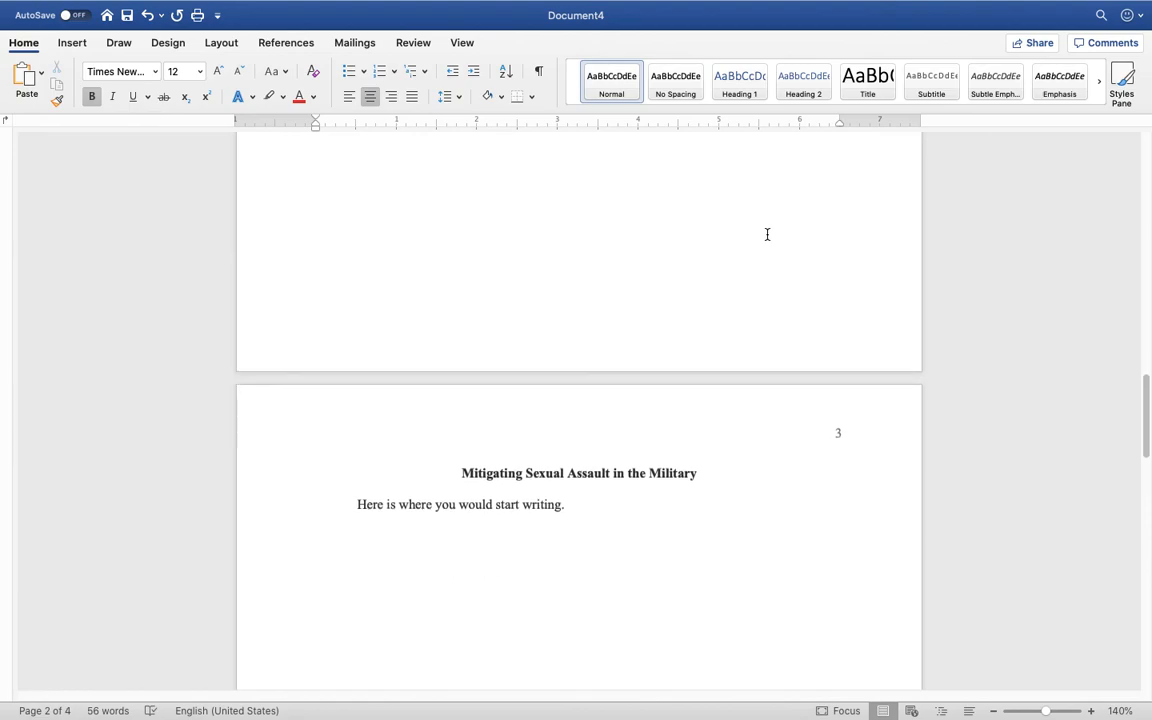
{"action": "scroll", "coordinate": [767, 230], "scroll_direction": "up", "scroll_amount": 9}
{"action": "scroll", "coordinate": [767, 228], "scroll_direction": "up", "scroll_amount": 15}
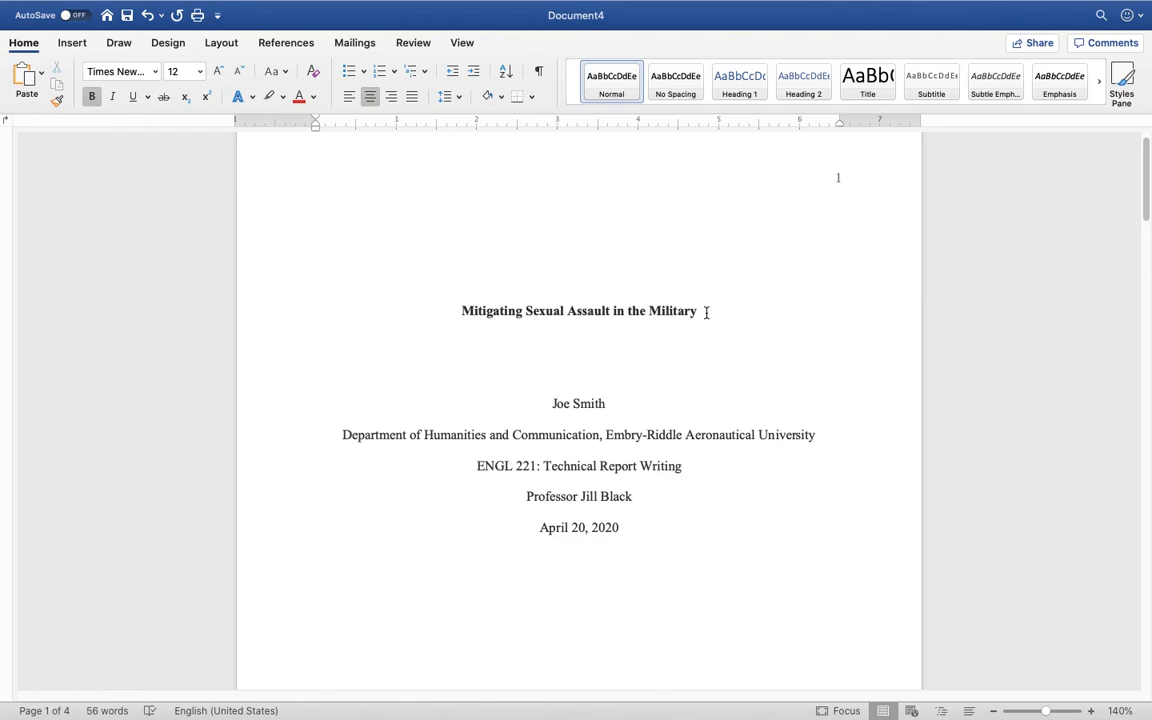
{"action": "scroll", "coordinate": [706, 312], "scroll_direction": "up", "scroll_amount": 1}
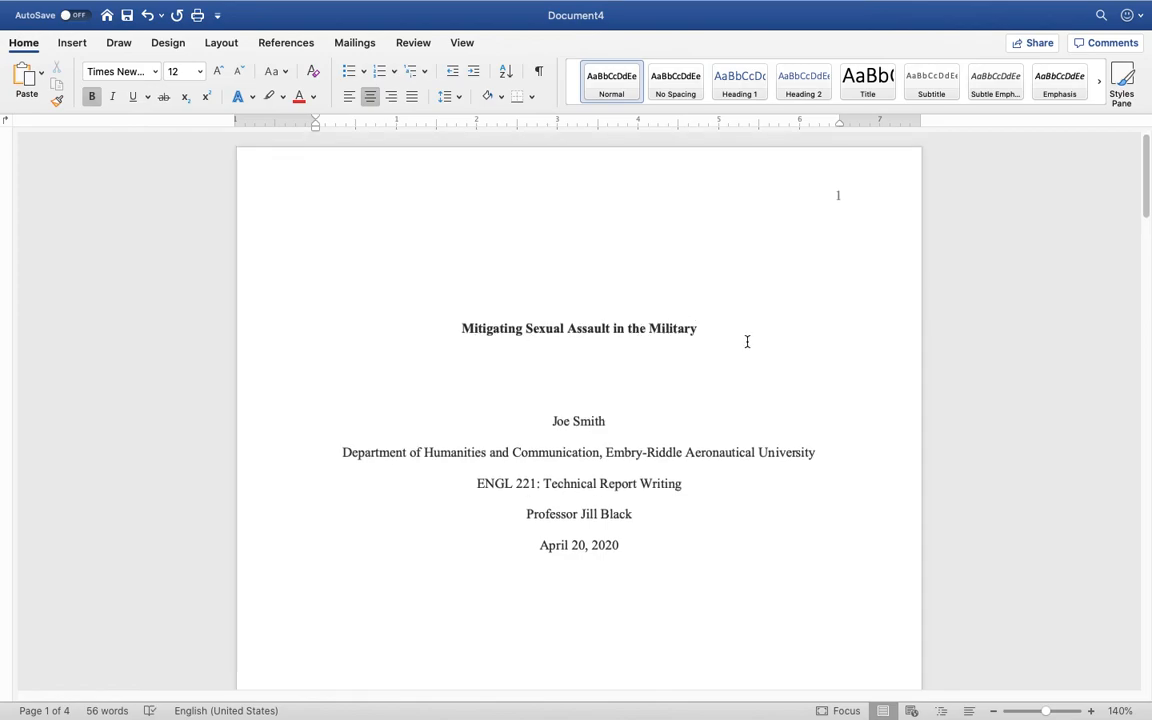
Turn on Show/Hide ¶ and look through all four pages to check the blank lines
{"action": "left_click", "coordinate": [538, 72]}
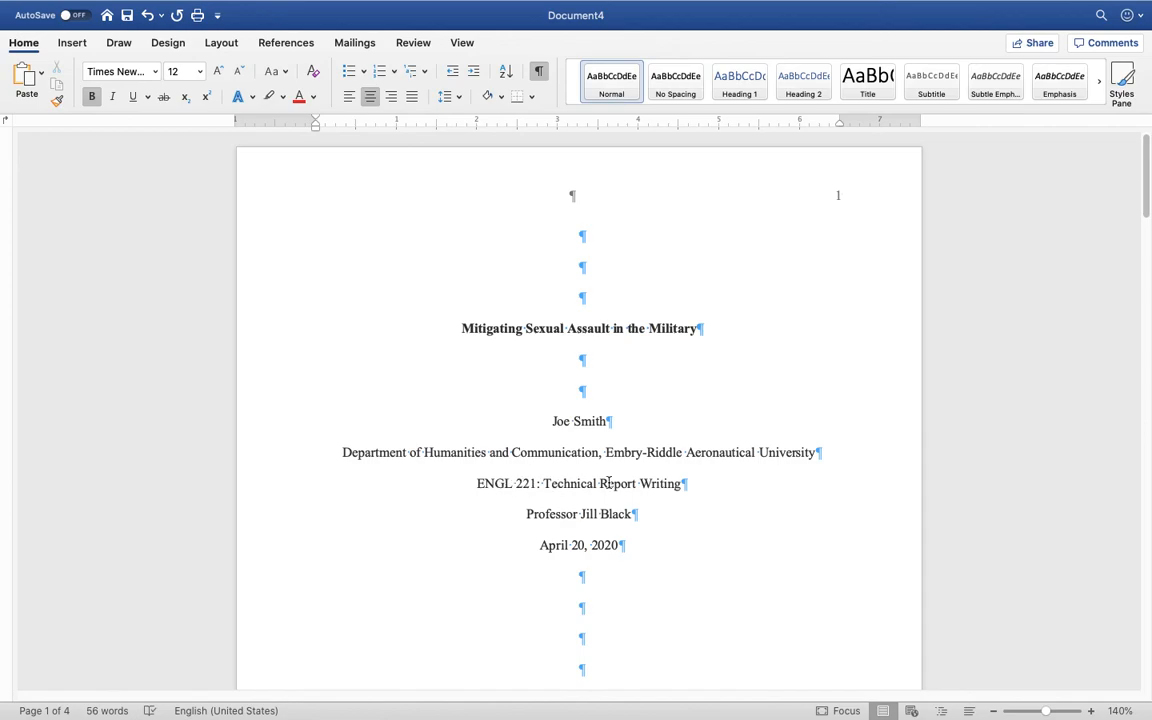
{"action": "scroll", "coordinate": [772, 502], "scroll_direction": "down", "scroll_amount": 1}
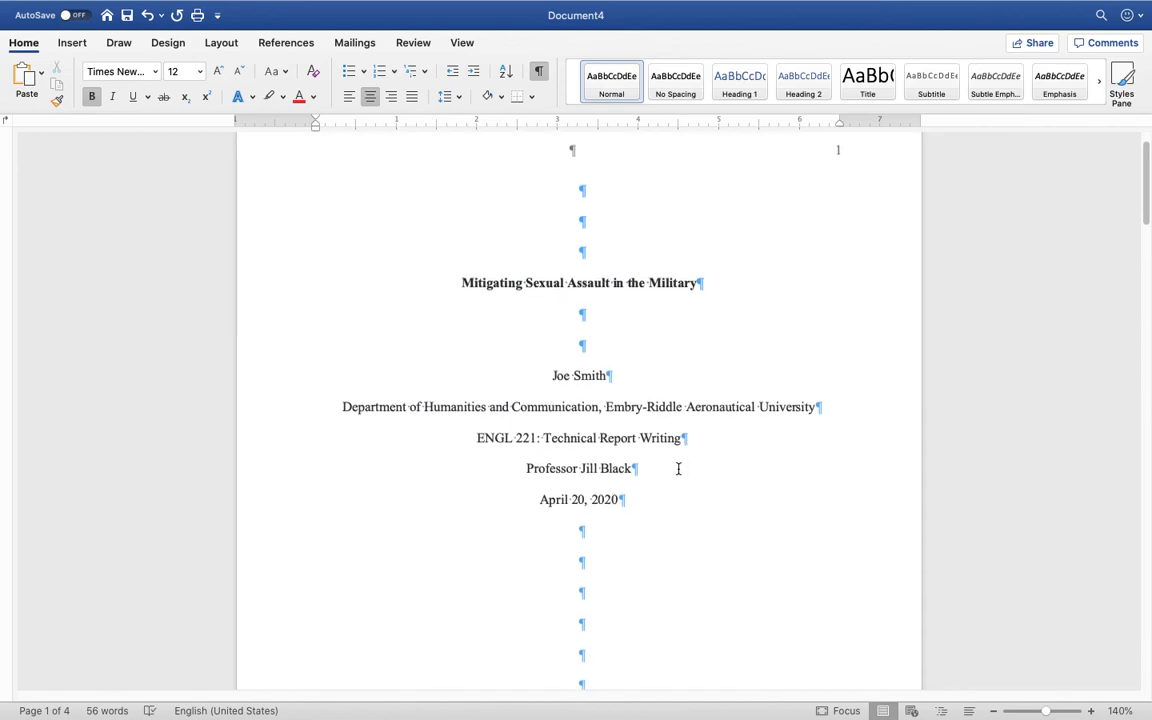
{"action": "scroll", "coordinate": [678, 468], "scroll_direction": "down", "scroll_amount": 1}
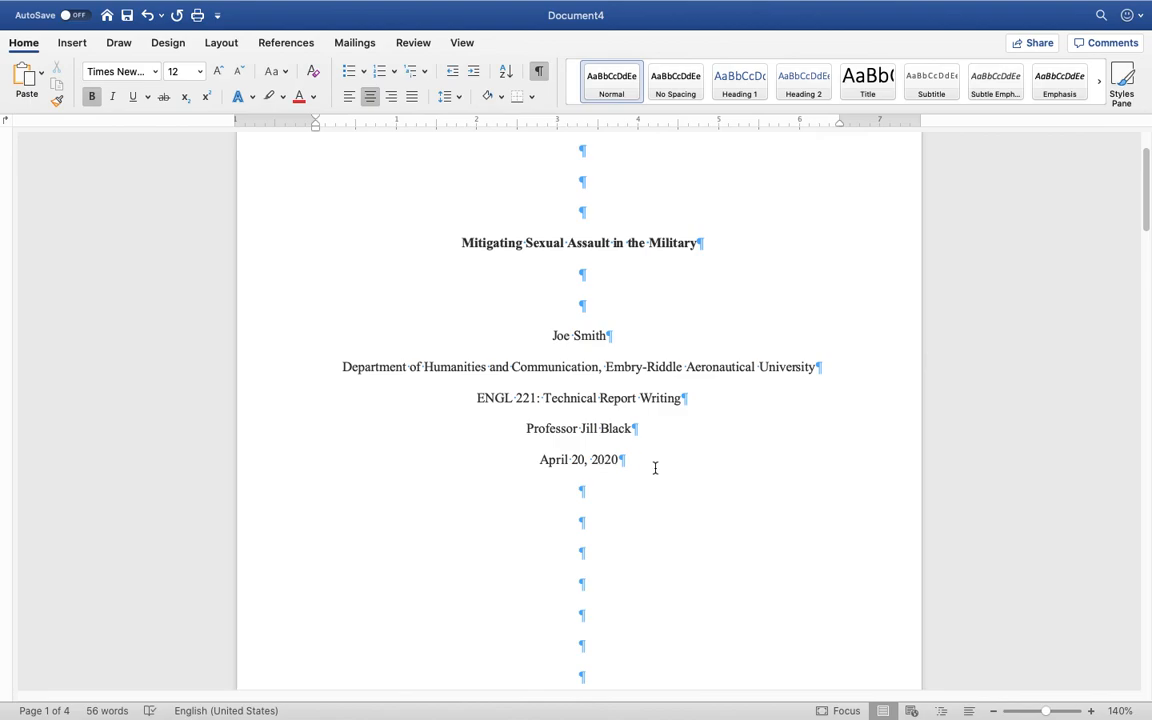
{"action": "scroll", "coordinate": [665, 467], "scroll_direction": "down", "scroll_amount": 15}
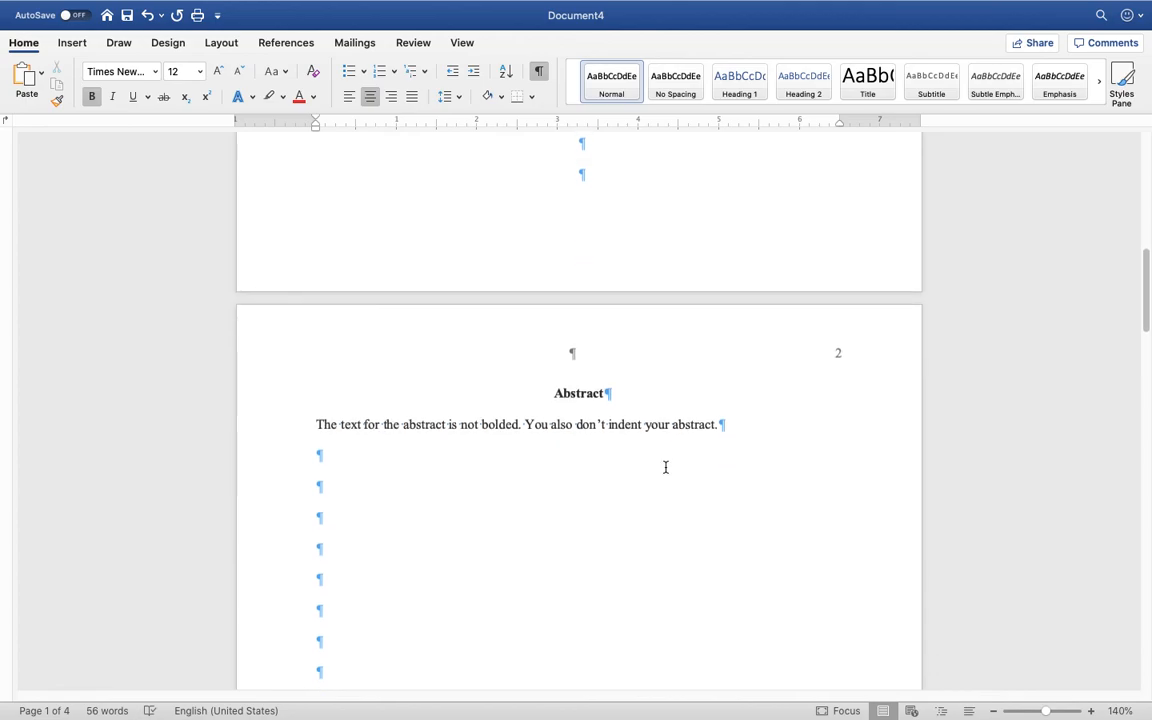
{"action": "scroll", "coordinate": [665, 467], "scroll_direction": "down", "scroll_amount": 2}
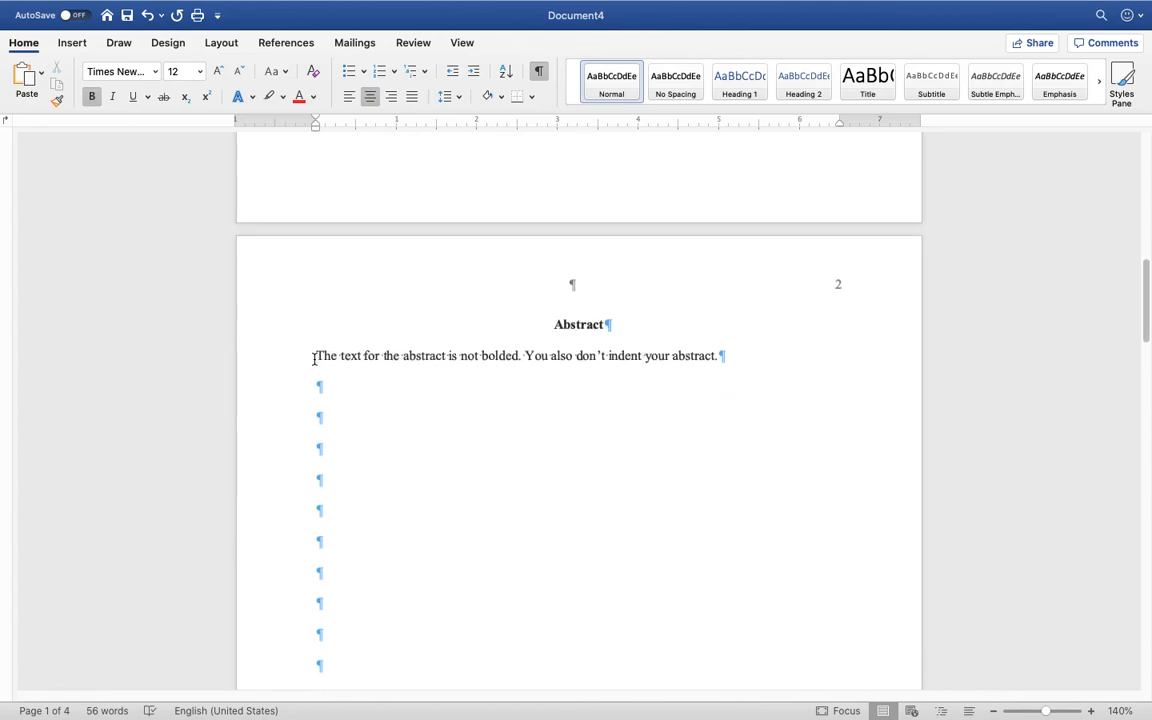
{"action": "scroll", "coordinate": [483, 380], "scroll_direction": "down", "scroll_amount": 20}
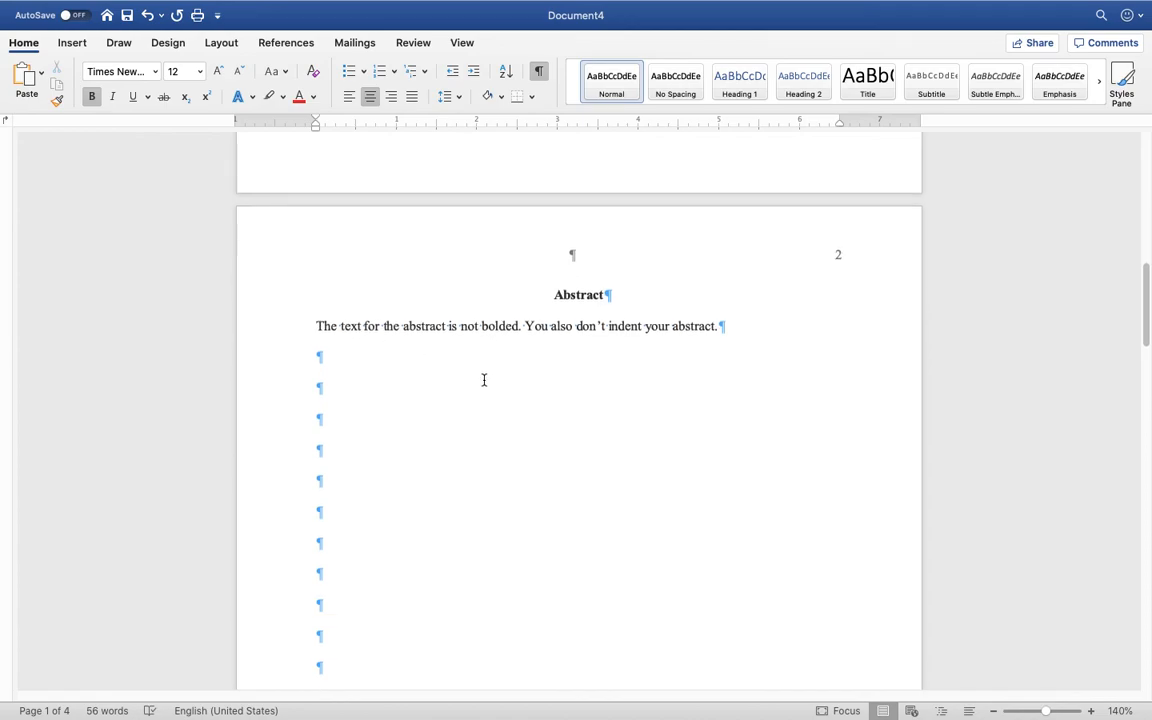
{"action": "scroll", "coordinate": [484, 380], "scroll_direction": "down", "scroll_amount": 1}
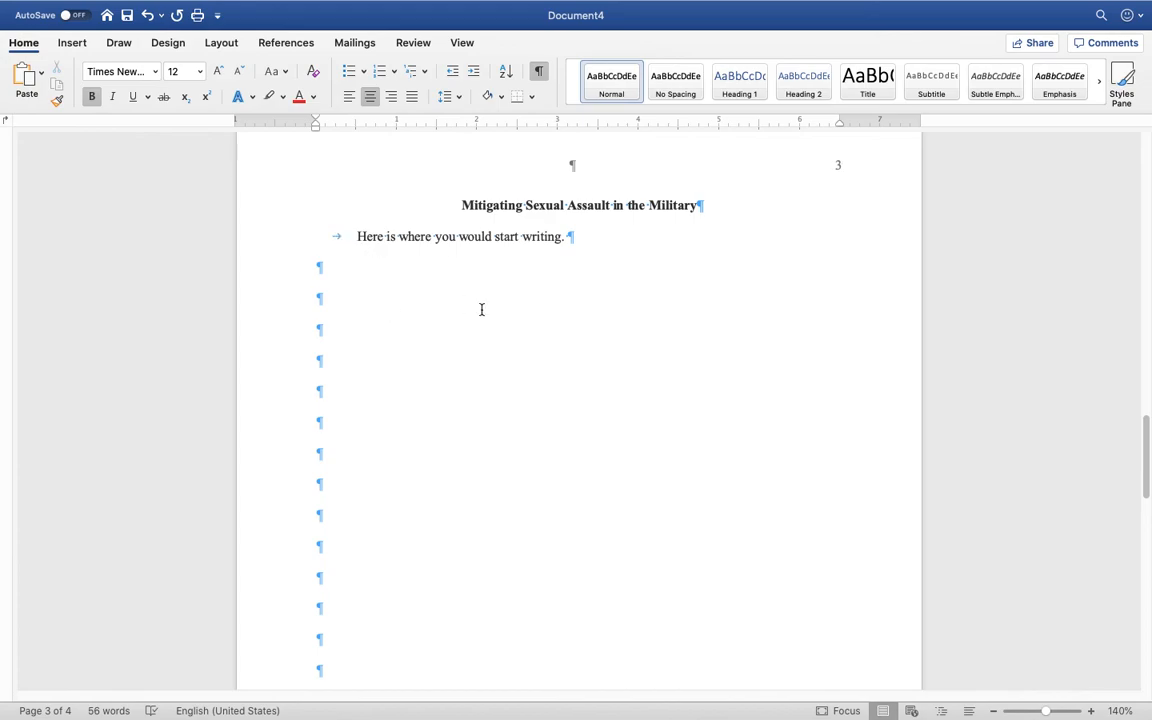
{"action": "scroll", "coordinate": [610, 309], "scroll_direction": "down", "scroll_amount": 10}
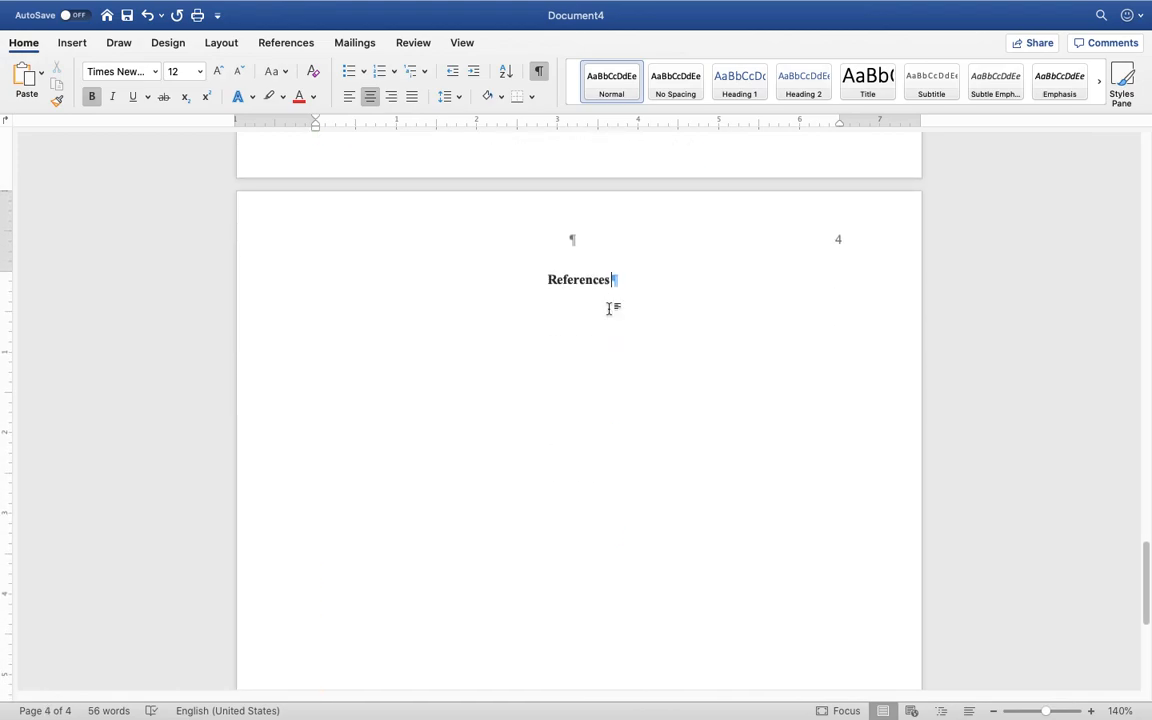
{"action": "scroll", "coordinate": [591, 330], "scroll_direction": "down", "scroll_amount": 1}
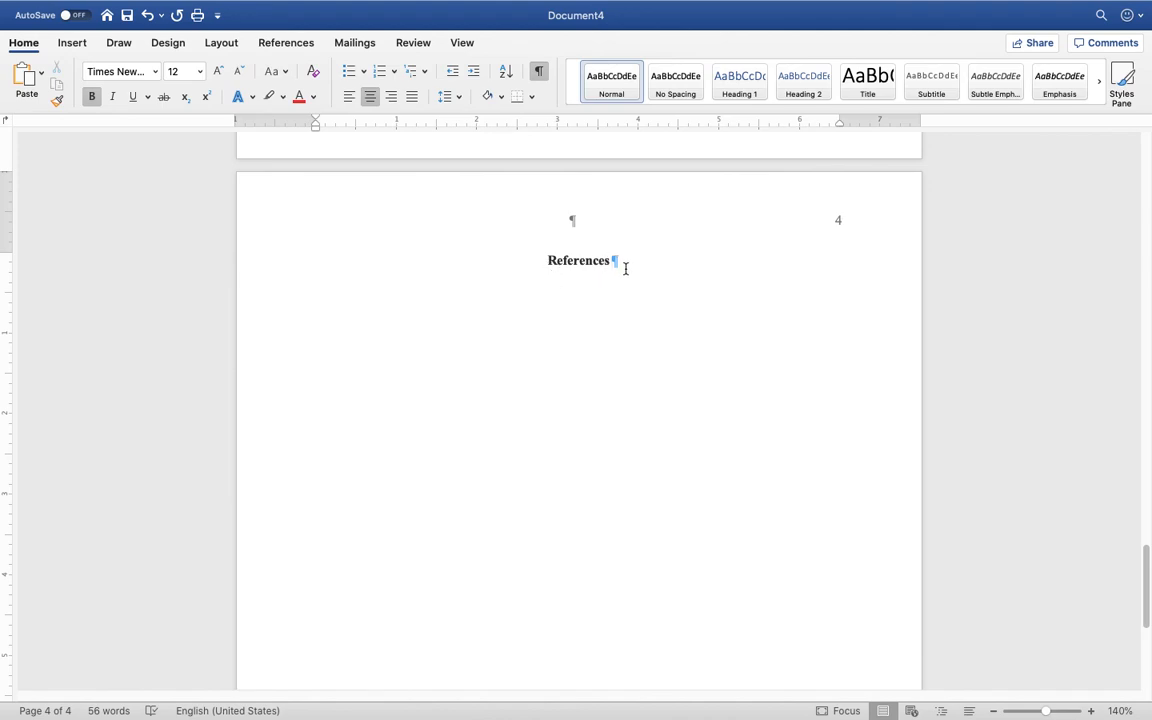
{"action": "scroll", "coordinate": [627, 311], "scroll_direction": "up", "scroll_amount": 20}
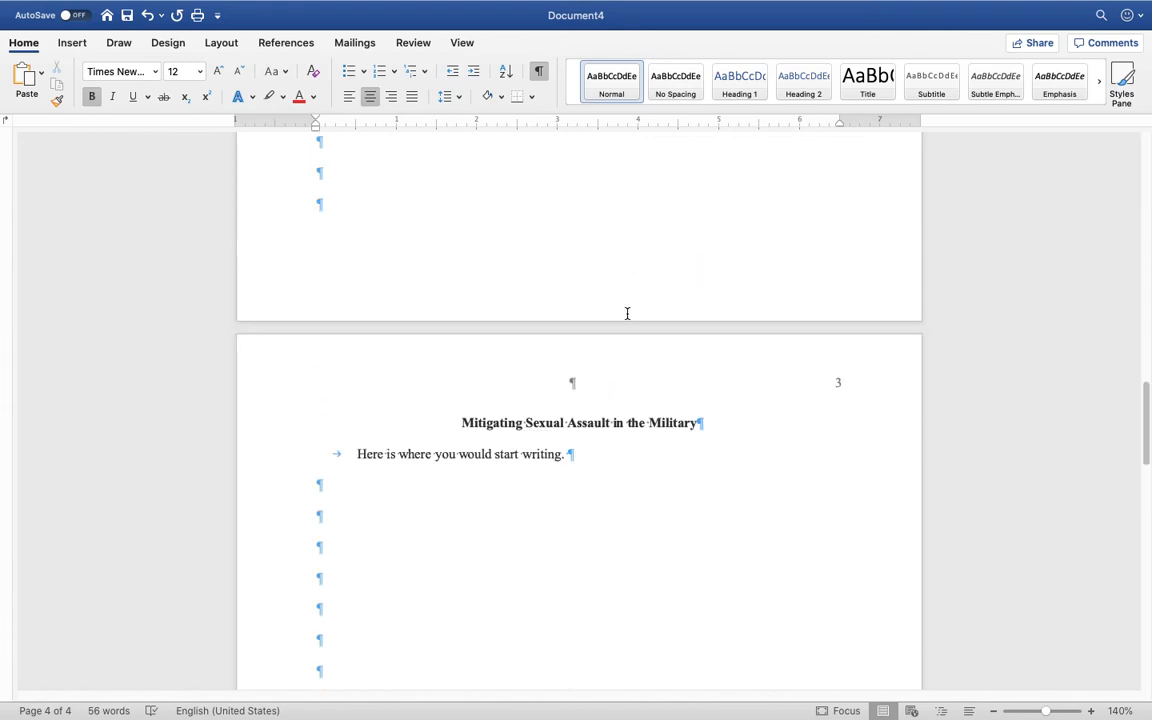